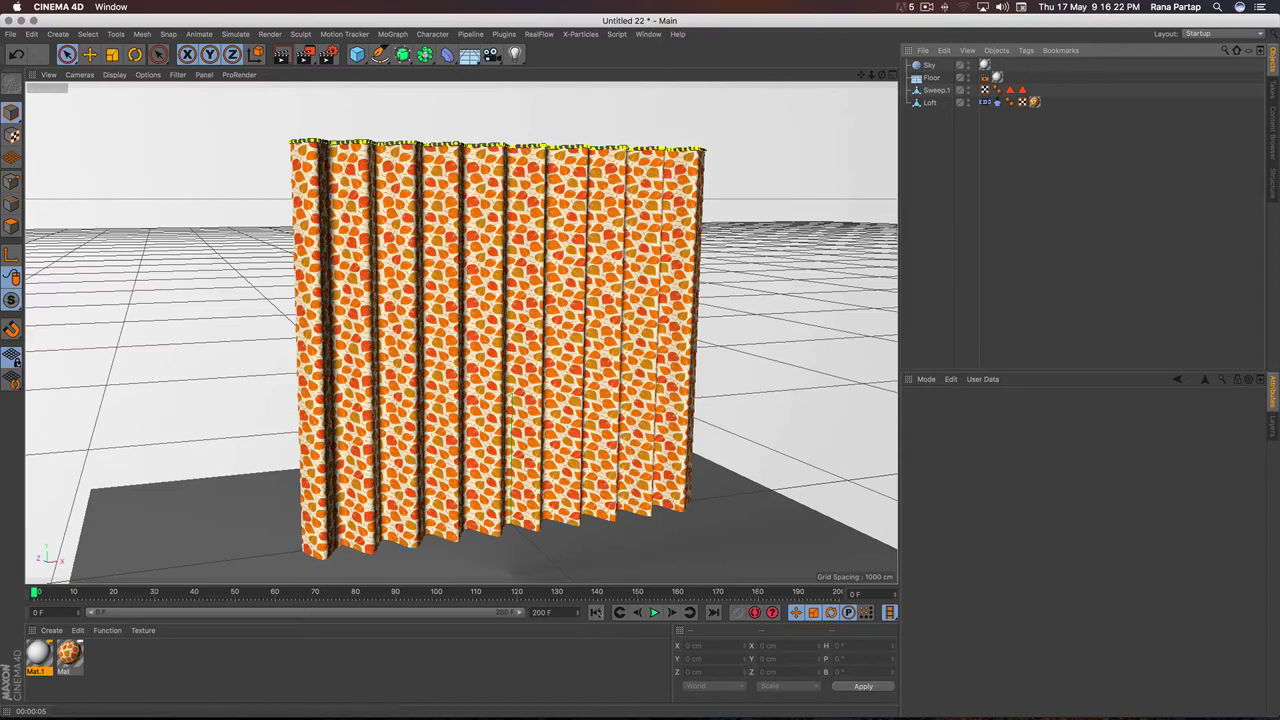
# - Play back the curtain's cloth simulation, then render a preview of the curtain
pyautogui.click(654, 613)
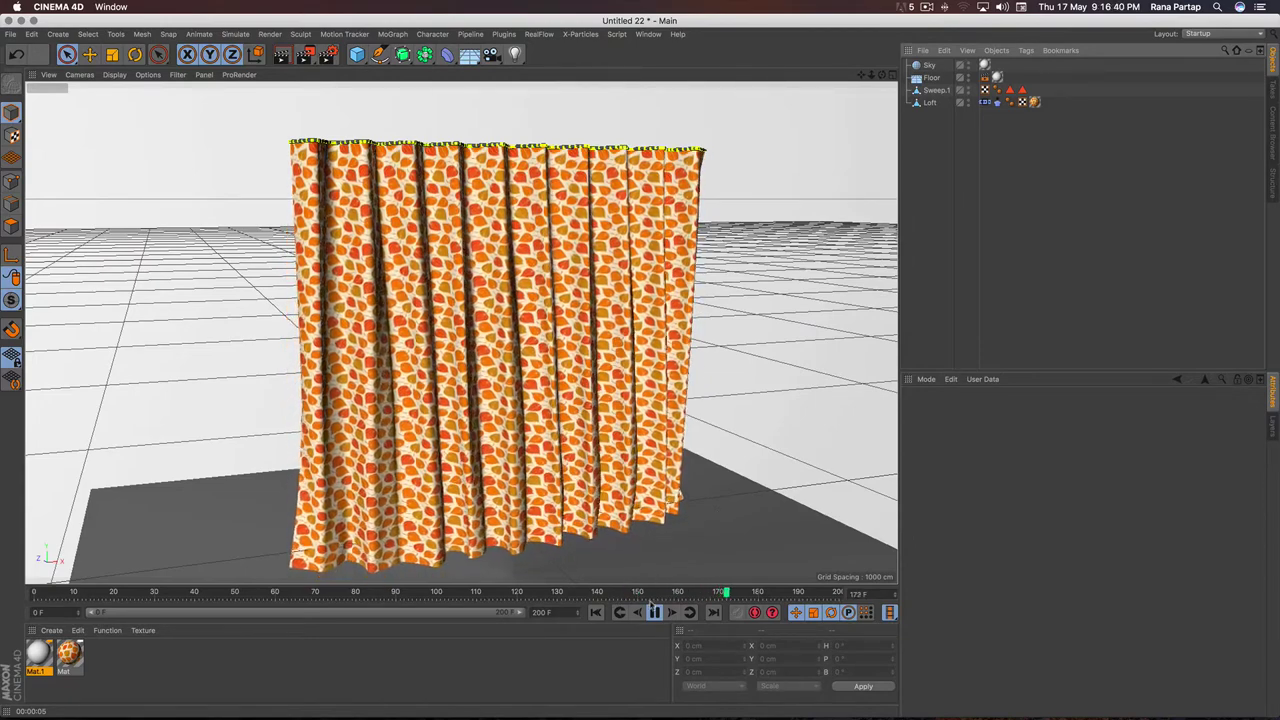
pyautogui.click(655, 612)
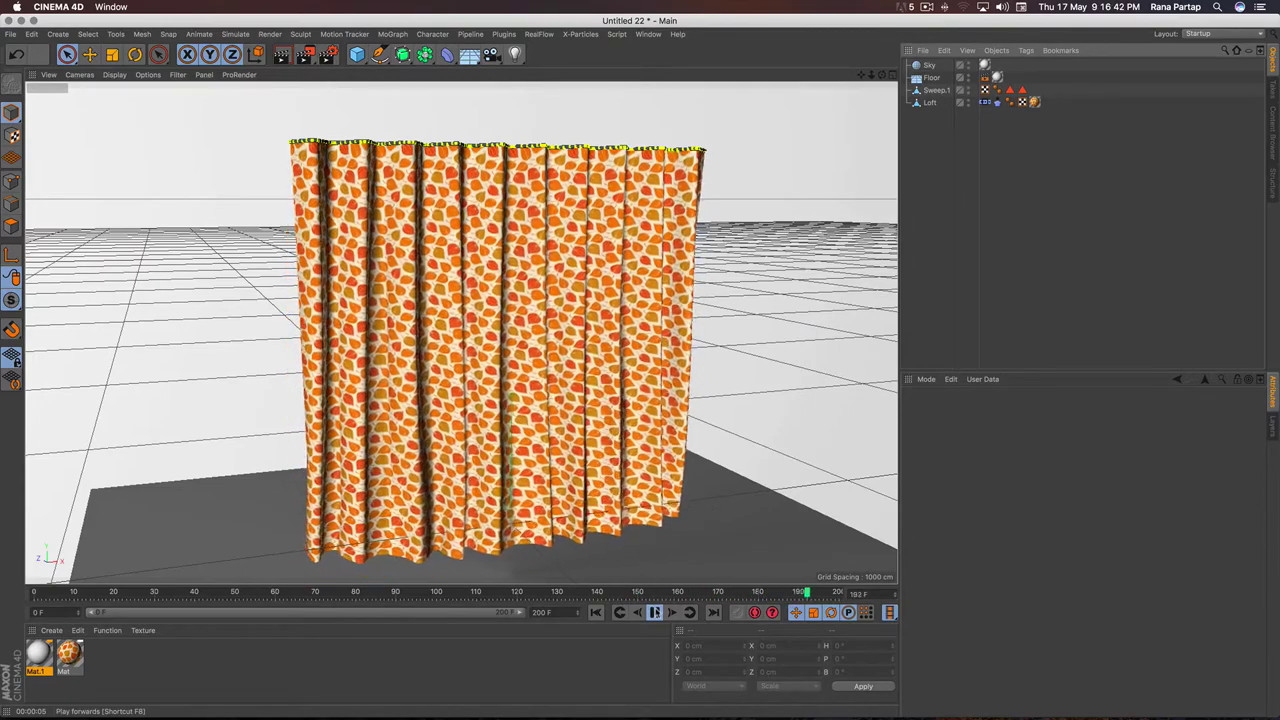
pyautogui.click(655, 612)
pyautogui.click(281, 54)
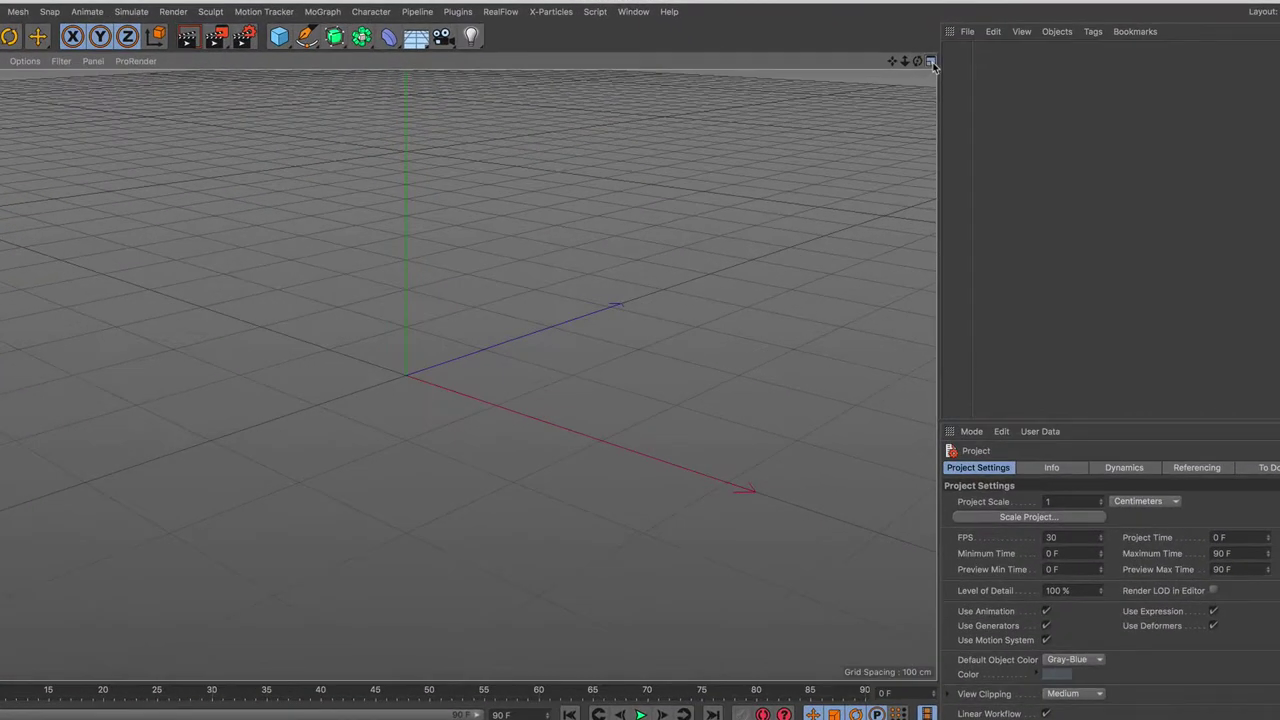
# - Maximize the Top view and switch to the Bezier pen tool
pyautogui.click(930, 62)
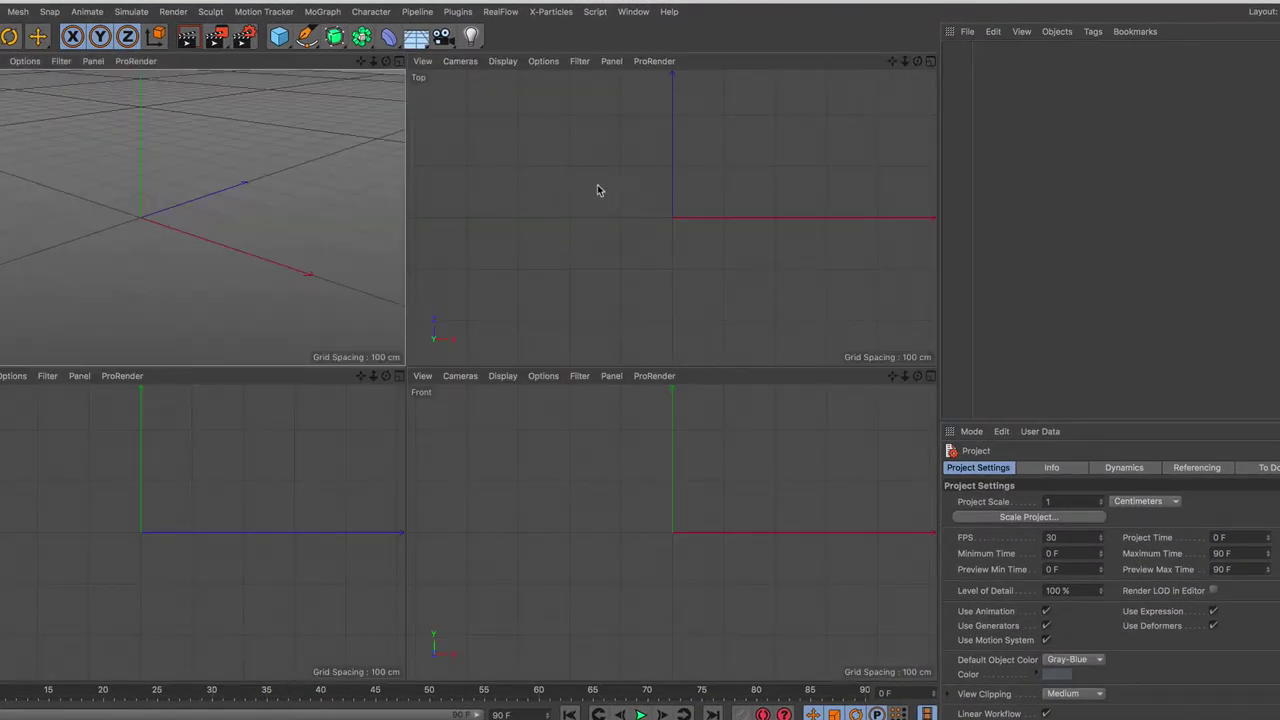
pyautogui.click(650, 202)
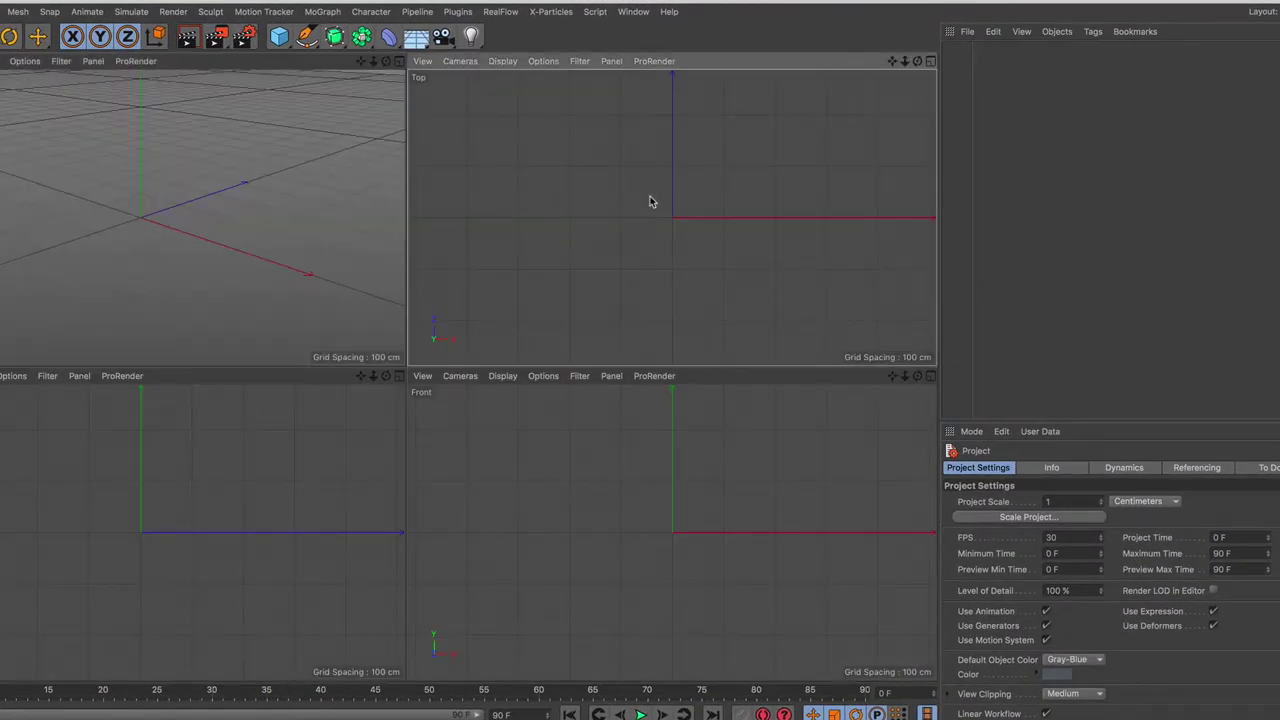
pyautogui.click(930, 62)
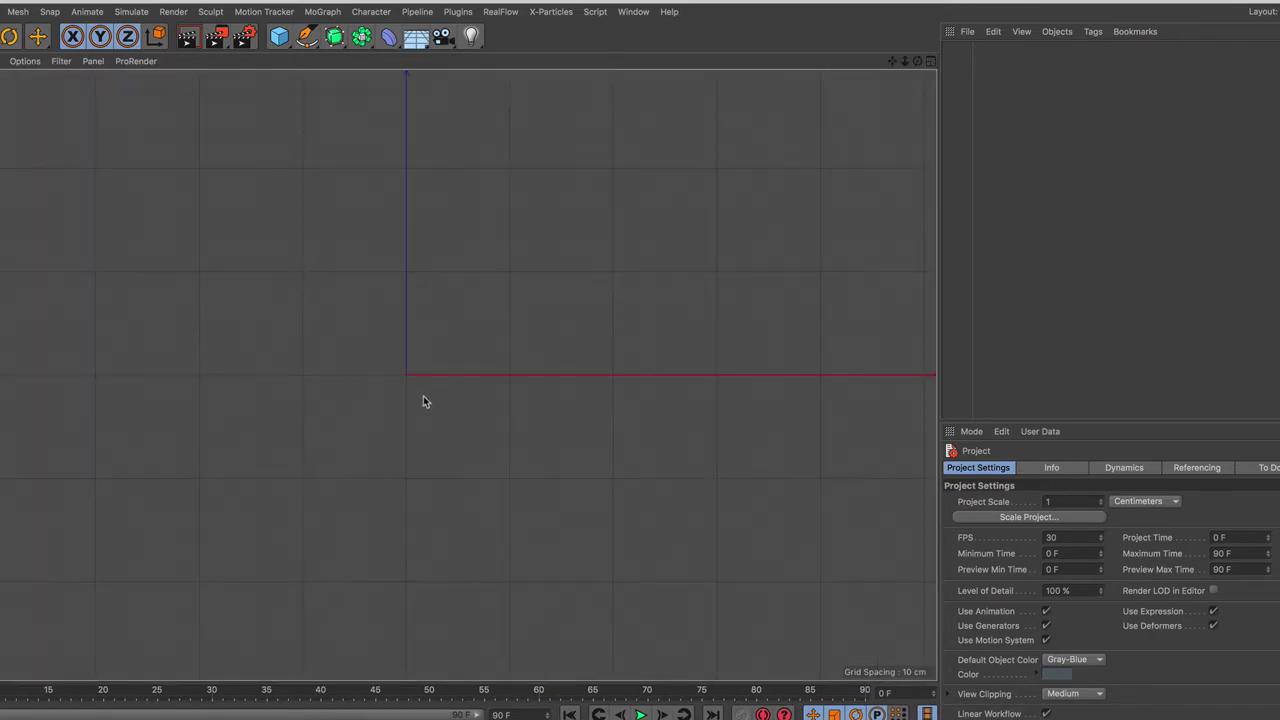
pyautogui.moveTo(307, 37); pyautogui.dragTo(378, 62)
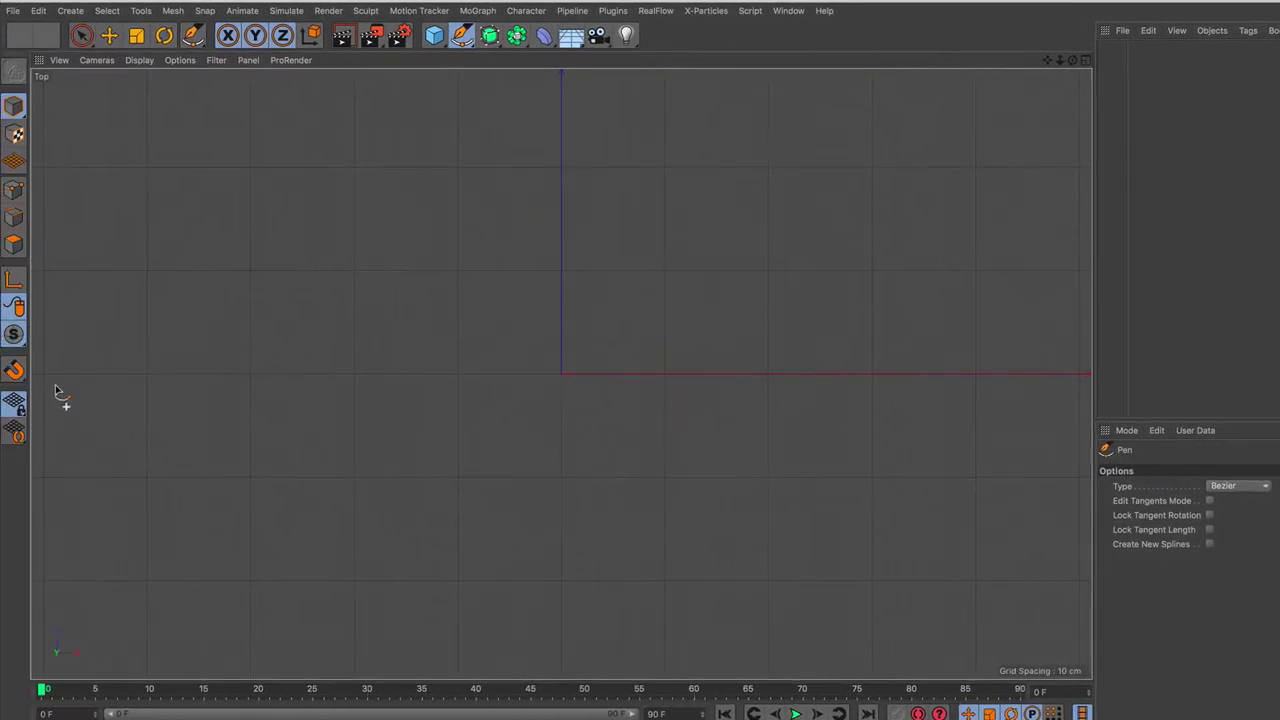
# - Draw the left half of the wave spline with alternating crests and troughs
pyautogui.click(48, 378)
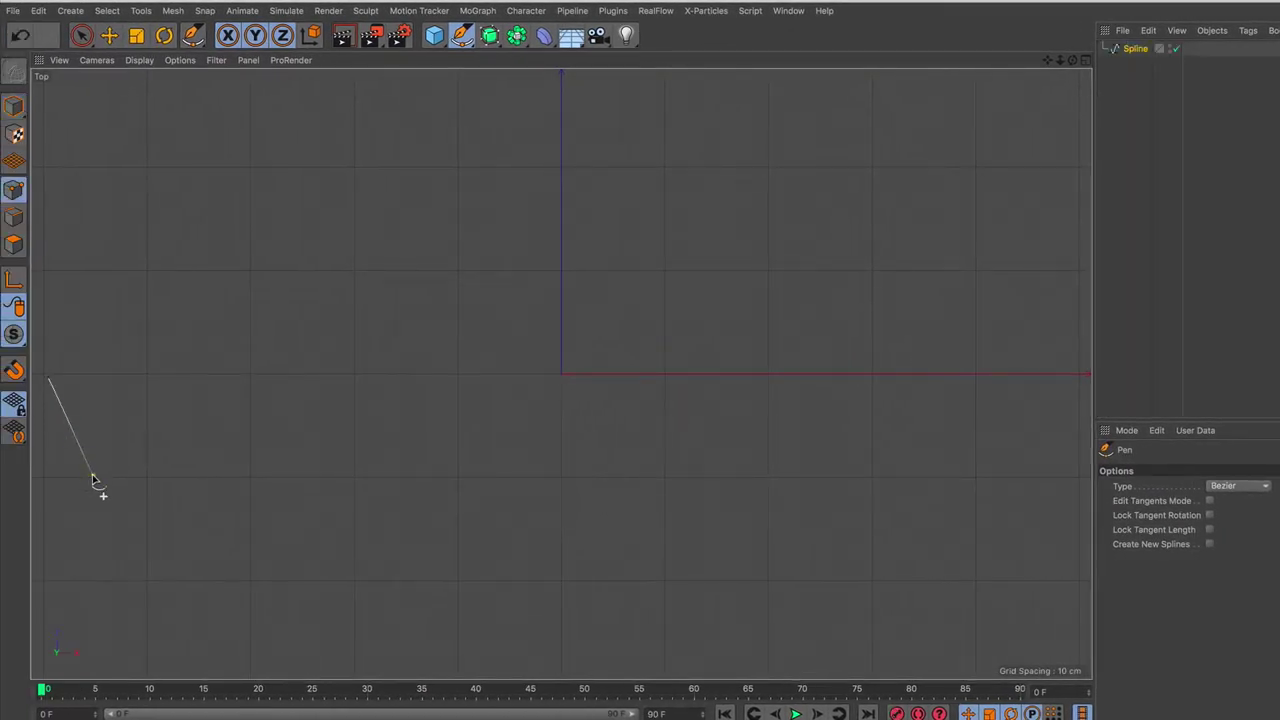
pyautogui.moveTo(92, 478); pyautogui.dragTo(99, 462)
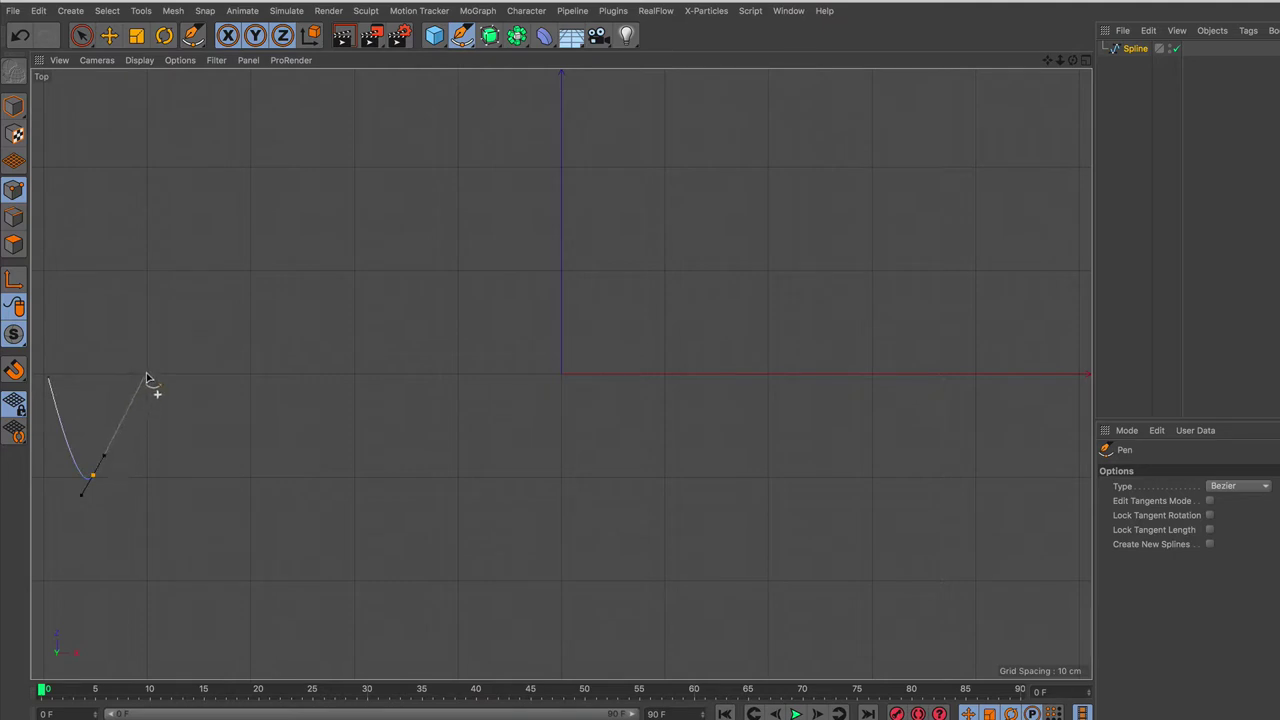
pyautogui.moveTo(146, 378); pyautogui.dragTo(158, 397)
pyautogui.moveTo(200, 479); pyautogui.dragTo(215, 453)
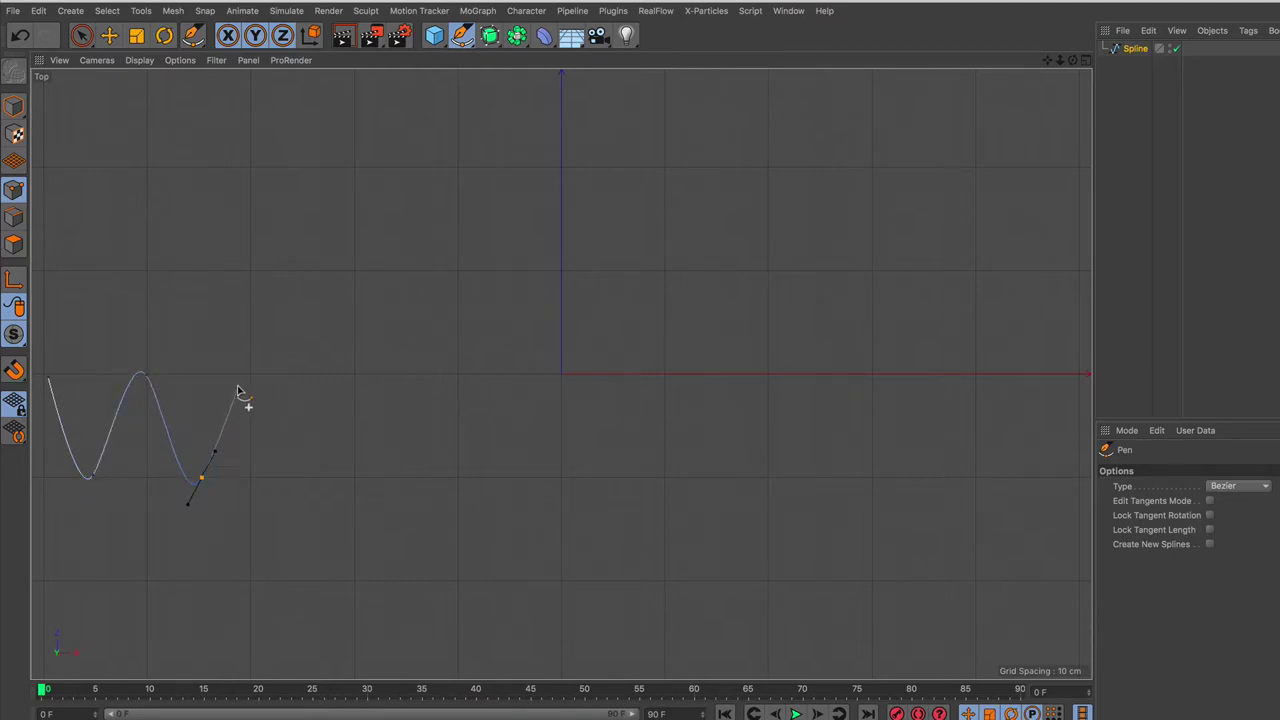
pyautogui.moveTo(249, 378); pyautogui.dragTo(264, 393)
pyautogui.moveTo(305, 478); pyautogui.dragTo(319, 457)
pyautogui.moveTo(356, 378); pyautogui.dragTo(370, 398)
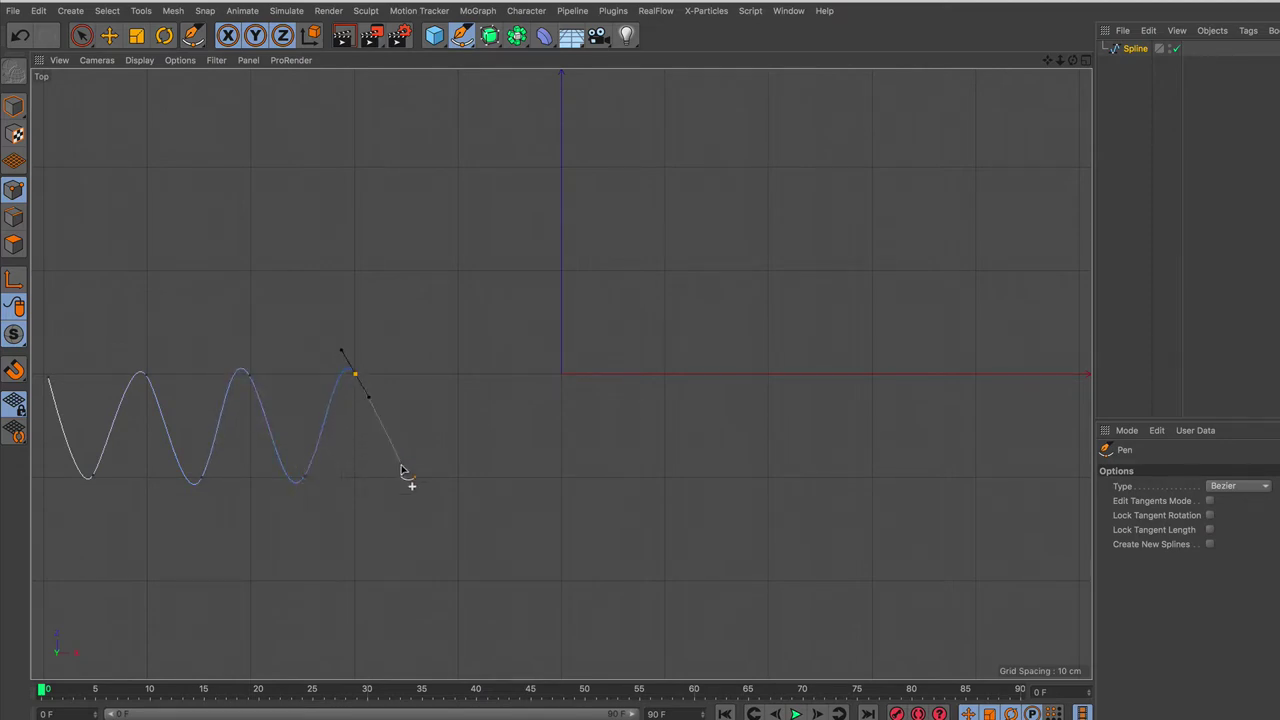
pyautogui.moveTo(406, 478); pyautogui.dragTo(420, 452)
pyautogui.moveTo(456, 375); pyautogui.dragTo(464, 397)
# - Extend the wave to the right end, about ten folds in all, and finish the spline
pyautogui.moveTo(507, 478); pyautogui.dragTo(517, 466)
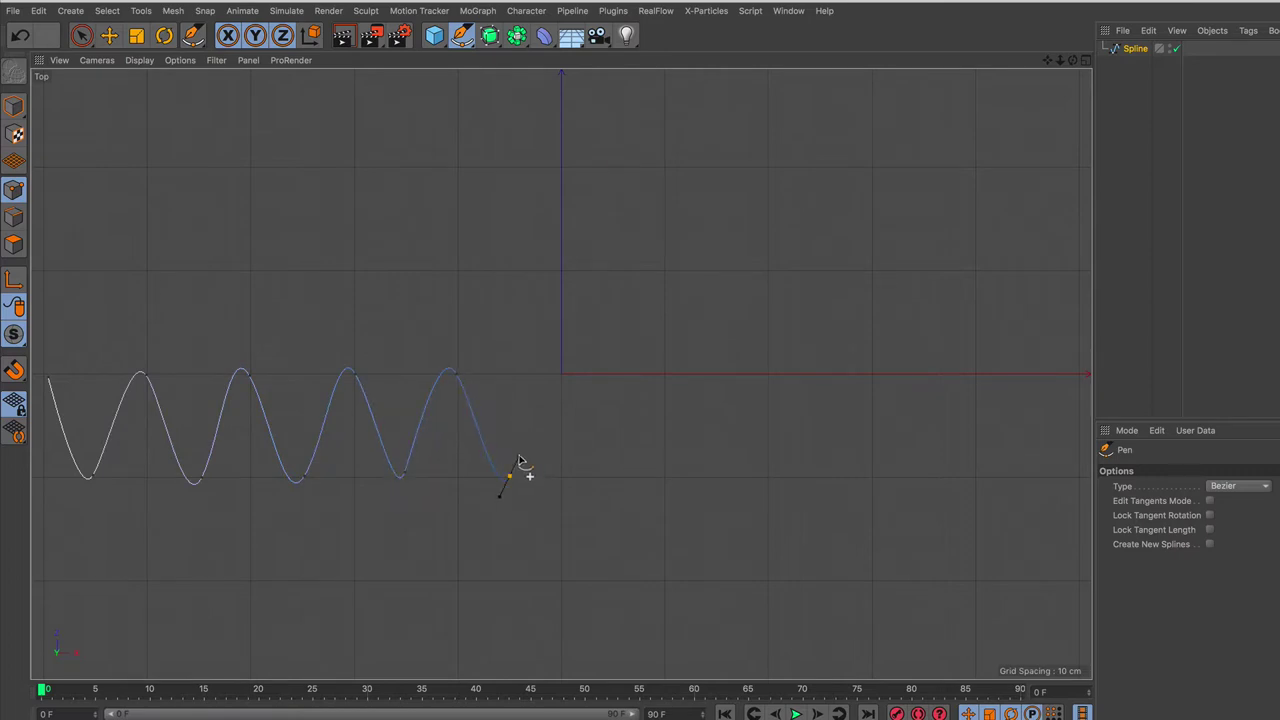
pyautogui.moveTo(562, 375); pyautogui.dragTo(577, 398)
pyautogui.moveTo(607, 479); pyautogui.dragTo(619, 458)
pyautogui.moveTo(662, 375); pyautogui.dragTo(678, 402)
pyautogui.moveTo(913, 479); pyautogui.dragTo(931, 466)
pyautogui.moveTo(973, 375); pyautogui.dragTo(985, 405)
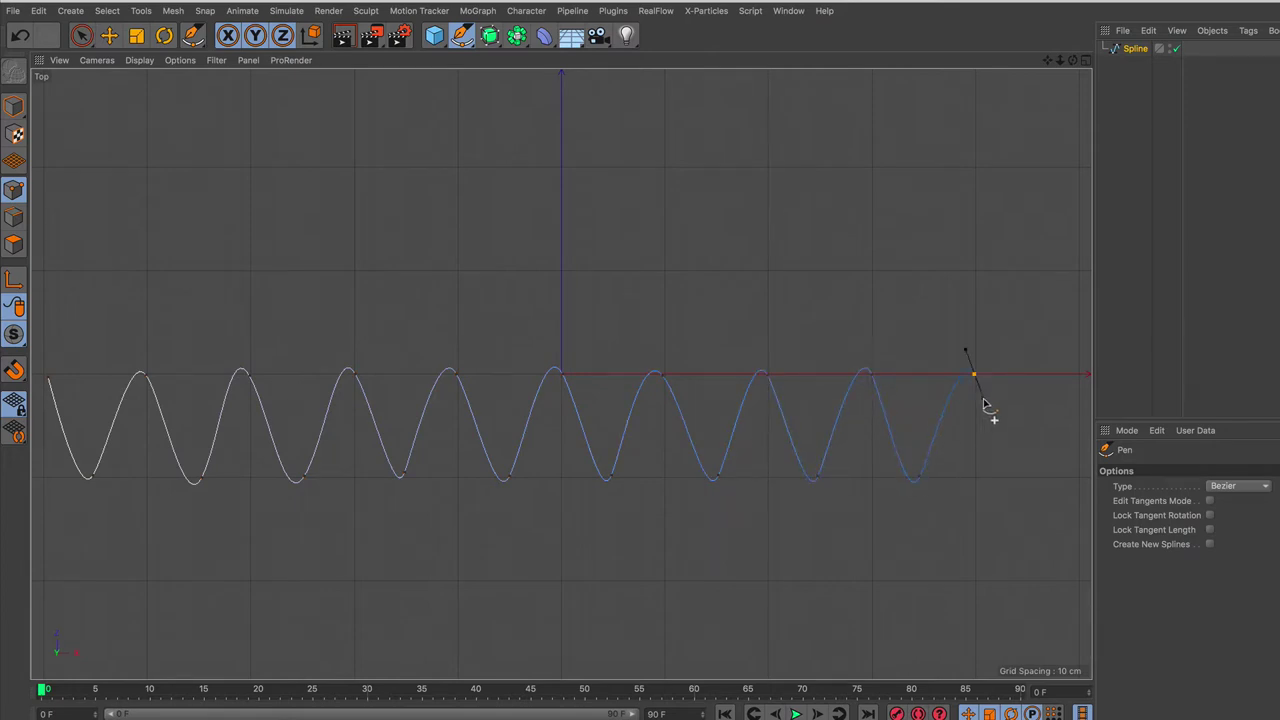
pyautogui.click(1077, 376)
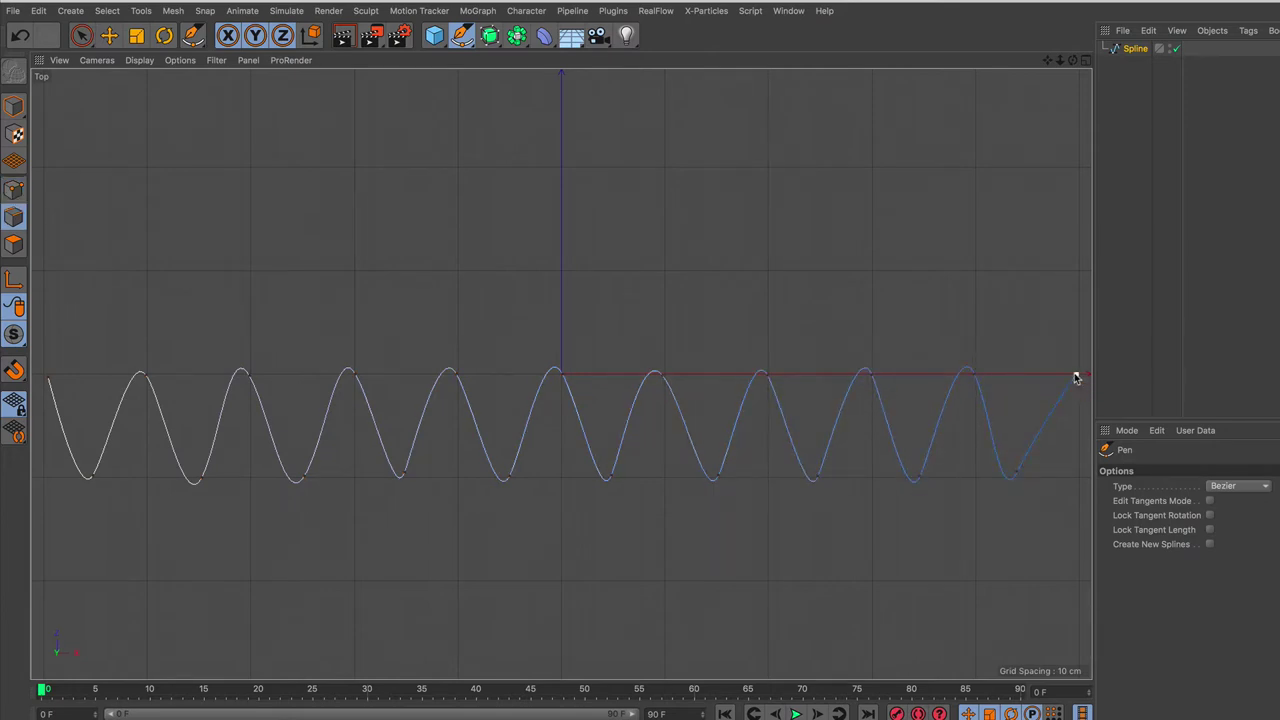
pyautogui.press('Escape')
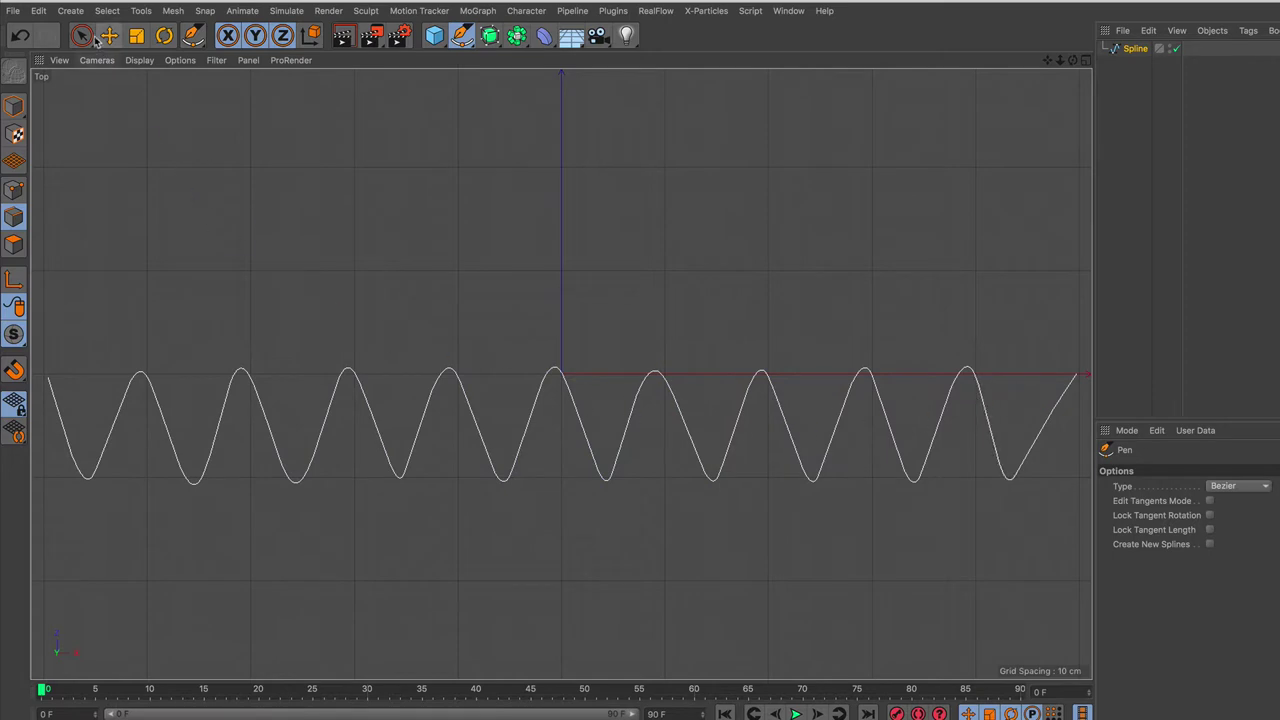
pyautogui.moveTo(82, 36); pyautogui.dragTo(80, 61)
# - Scale the wave spline down vertically into shallower folds
pyautogui.click(26, 106)
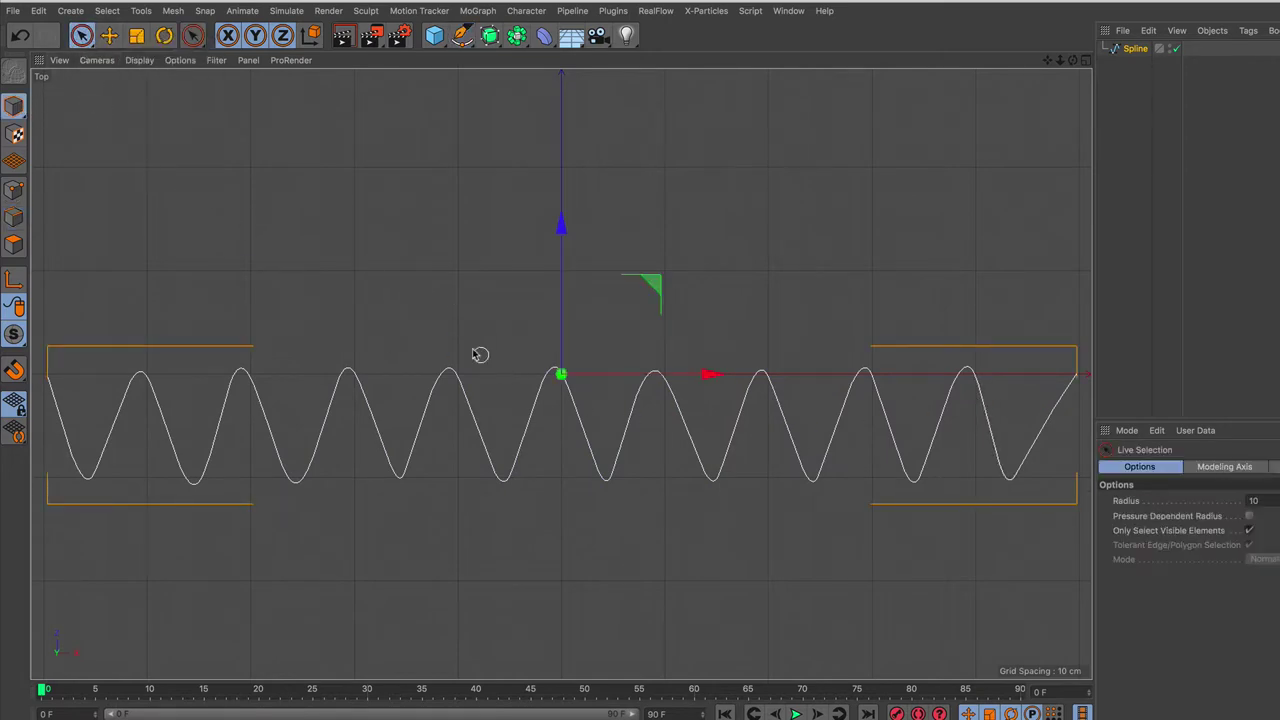
pyautogui.press('t')
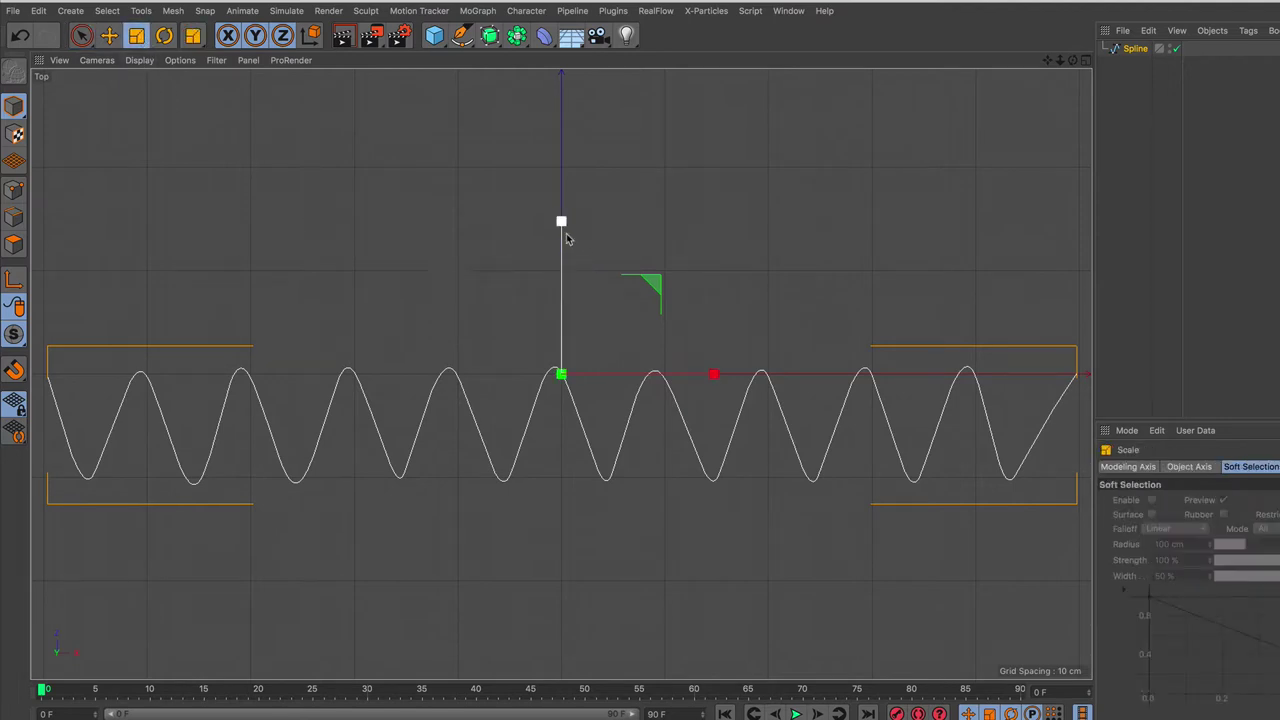
pyautogui.moveTo(563, 225); pyautogui.dragTo(553, 313)
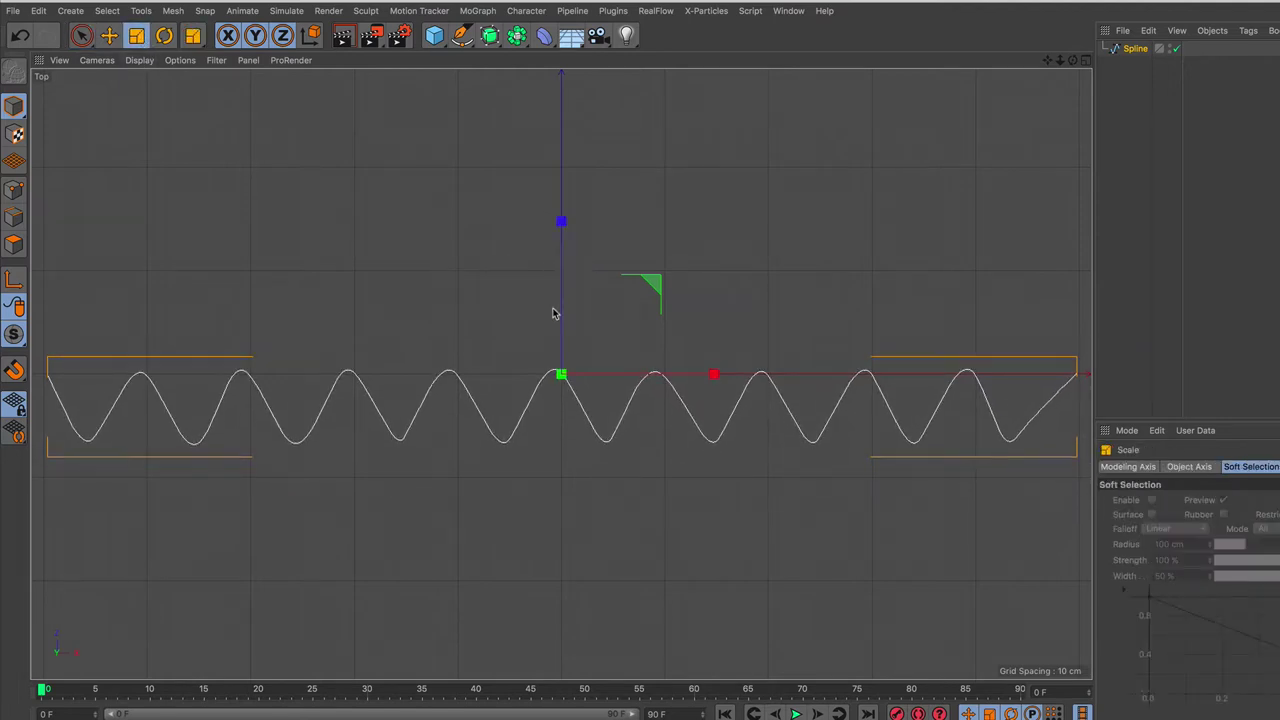
pyautogui.click(82, 36)
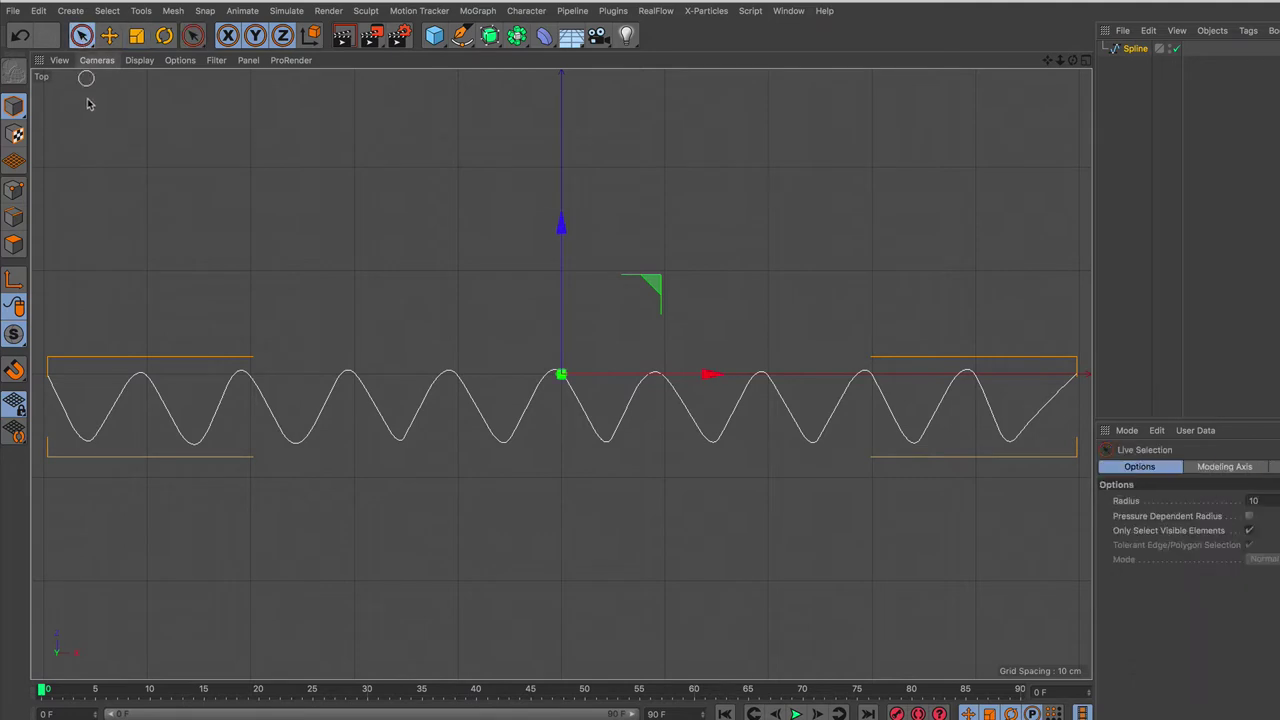
# - Maximize the Perspective view and zoom out
pyautogui.click(1080, 63)
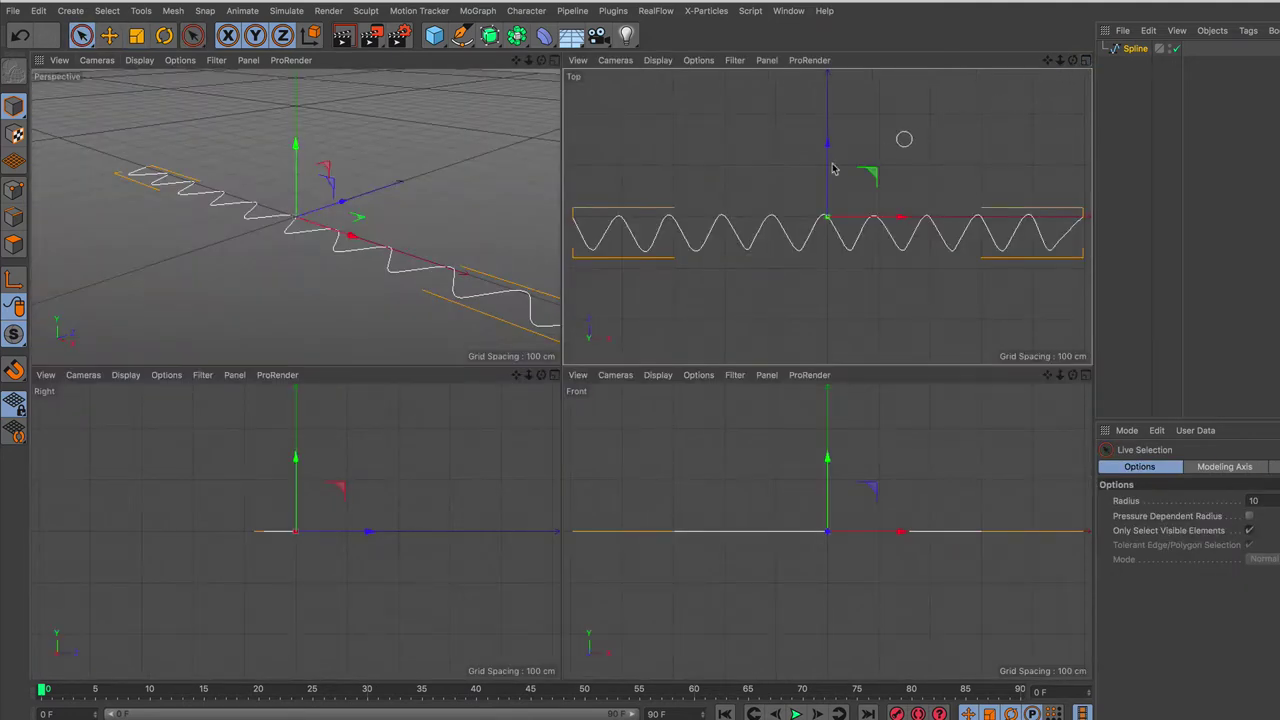
pyautogui.click(554, 61)
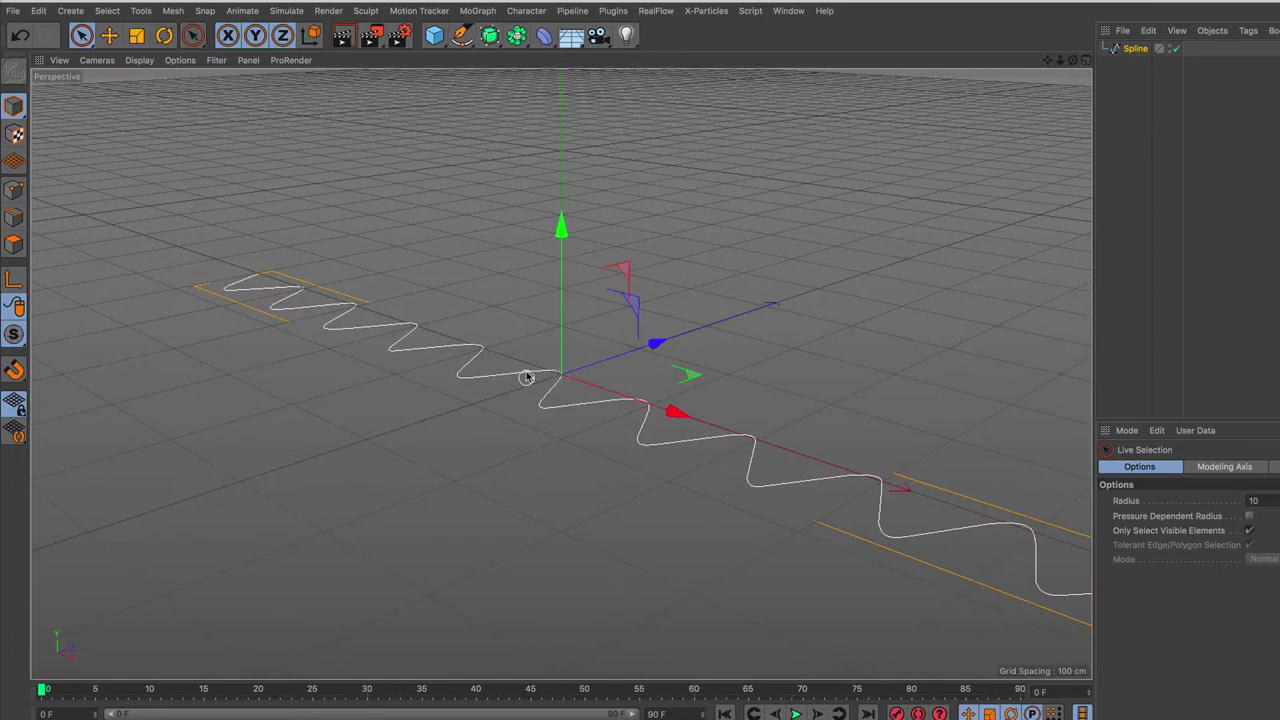
pyautogui.scroll(-3, 500, 471)
pyautogui.scroll(-1, 500, 434)
pyautogui.scroll(-2, 514, 408)
pyautogui.scroll(-2, 520, 446)
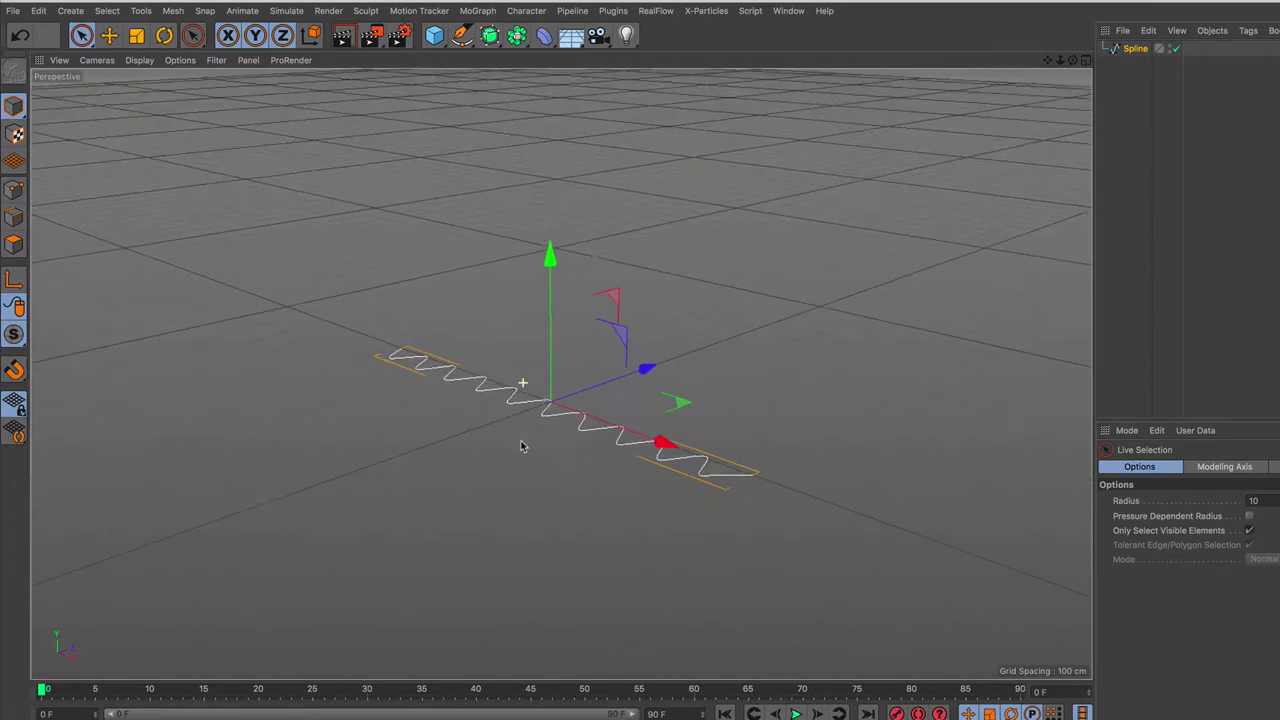
pyautogui.scroll(-1, 520, 446)
# - Duplicate the wave spline as Spline.1, moving it back and about 250 cm up
pyautogui.click(1148, 30)
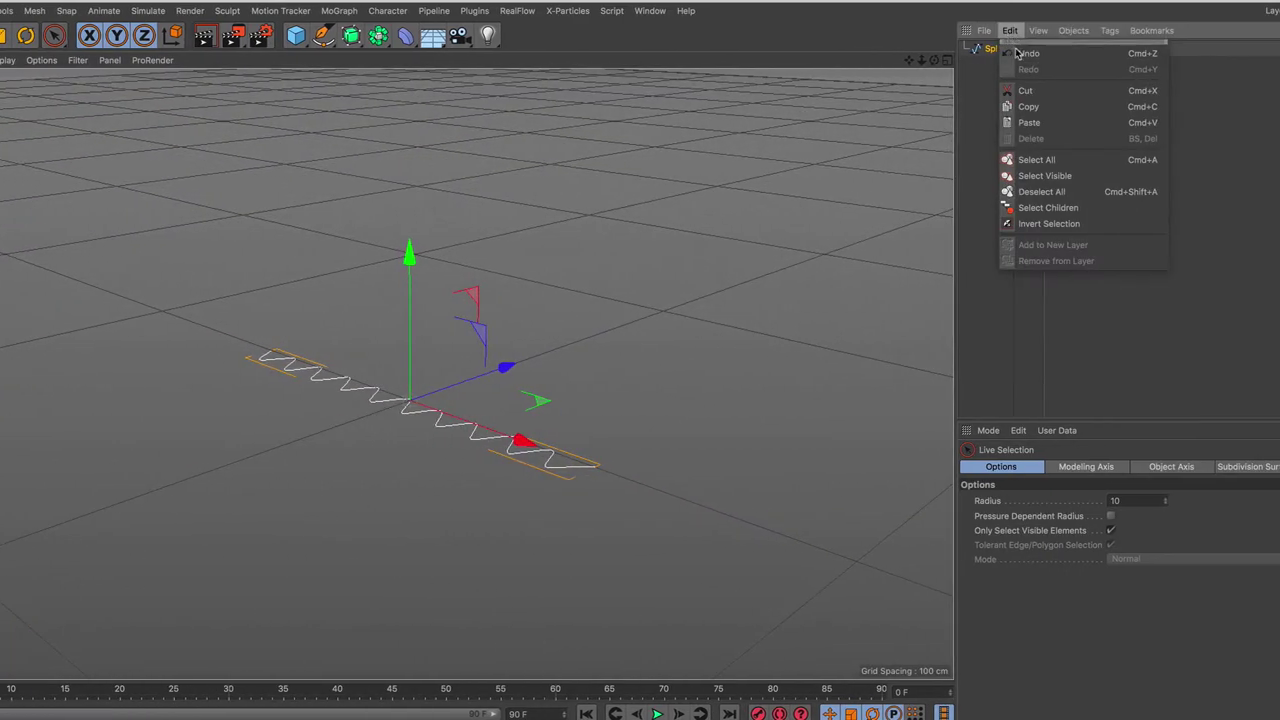
pyautogui.click(1037, 110)
pyautogui.click(1018, 34)
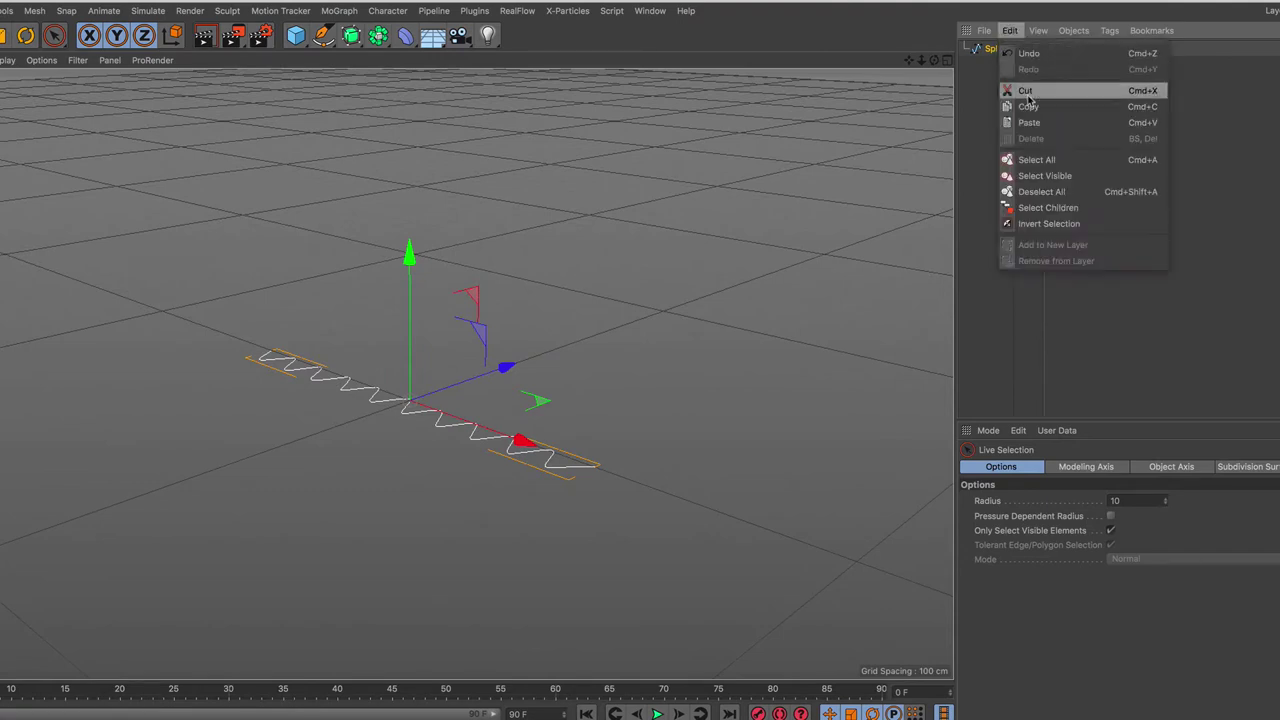
pyautogui.click(1046, 123)
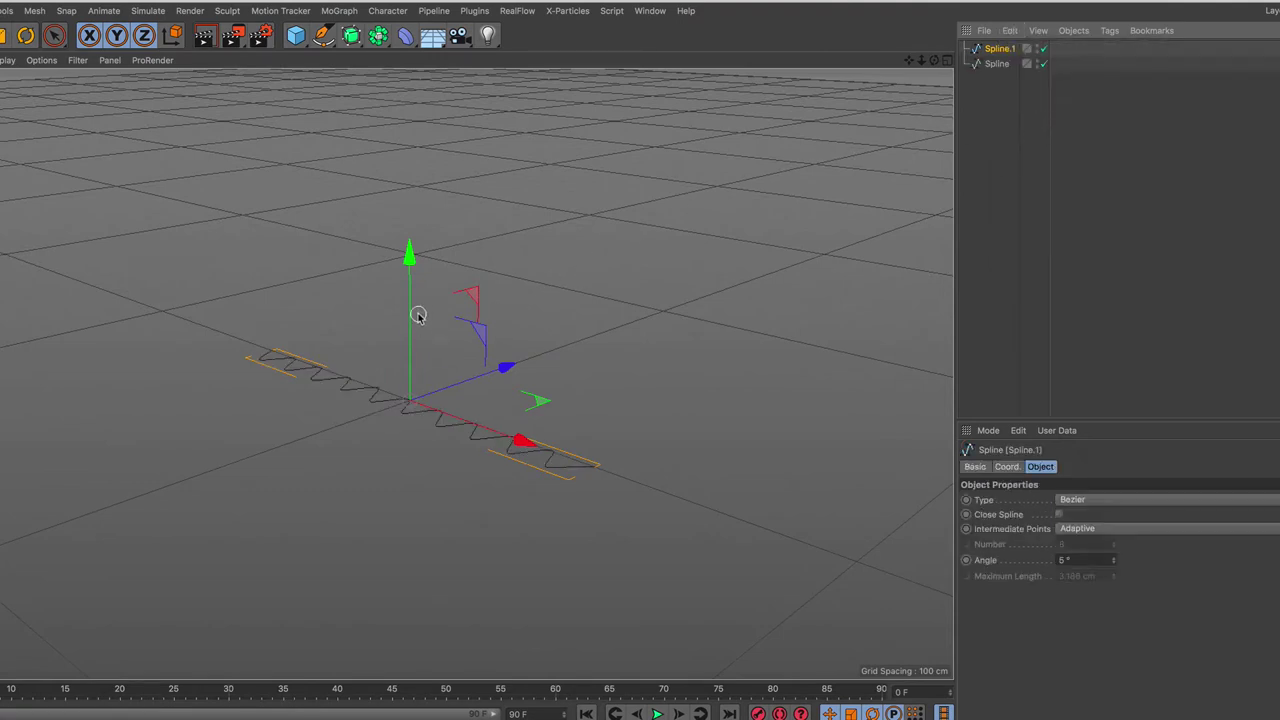
pyautogui.moveTo(418, 315); pyautogui.dragTo(446, 220)
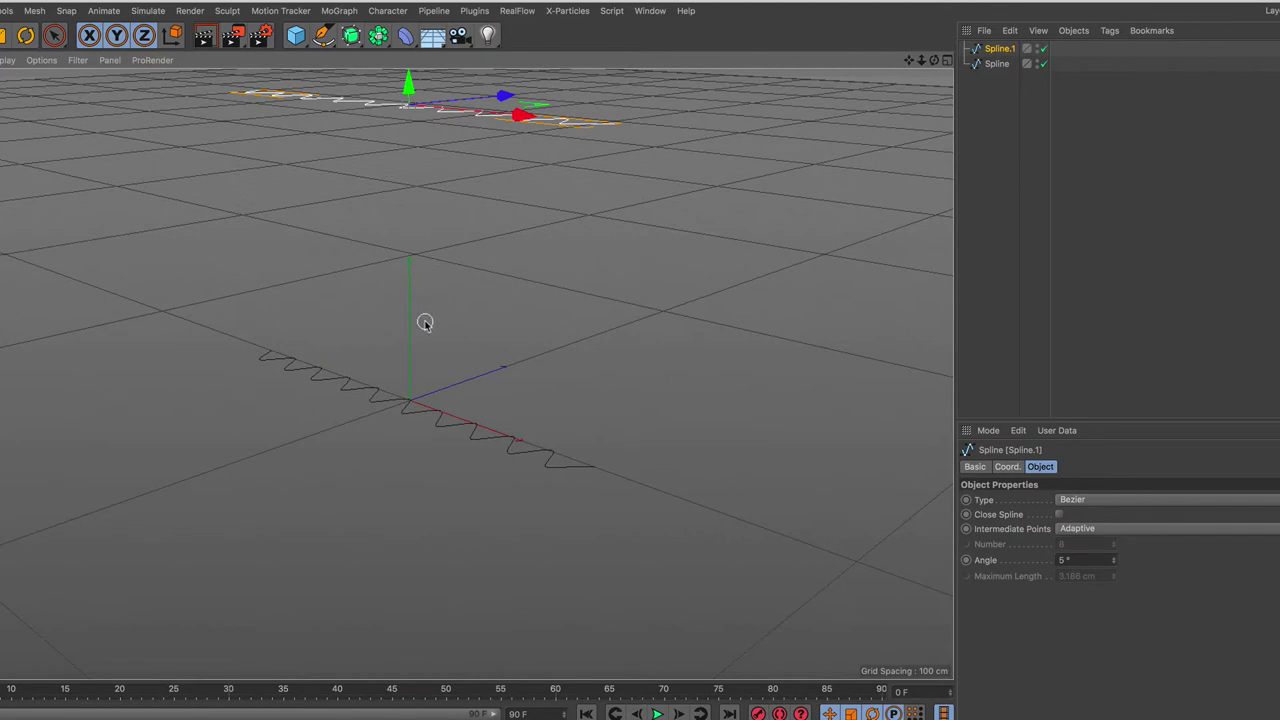
pyautogui.keyDown('alt'); pyautogui.moveTo(421, 327); pyautogui.dragTo(423, 423, button='middle'); pyautogui.keyUp('alt')
pyautogui.moveTo(414, 199); pyautogui.dragTo(424, 72)
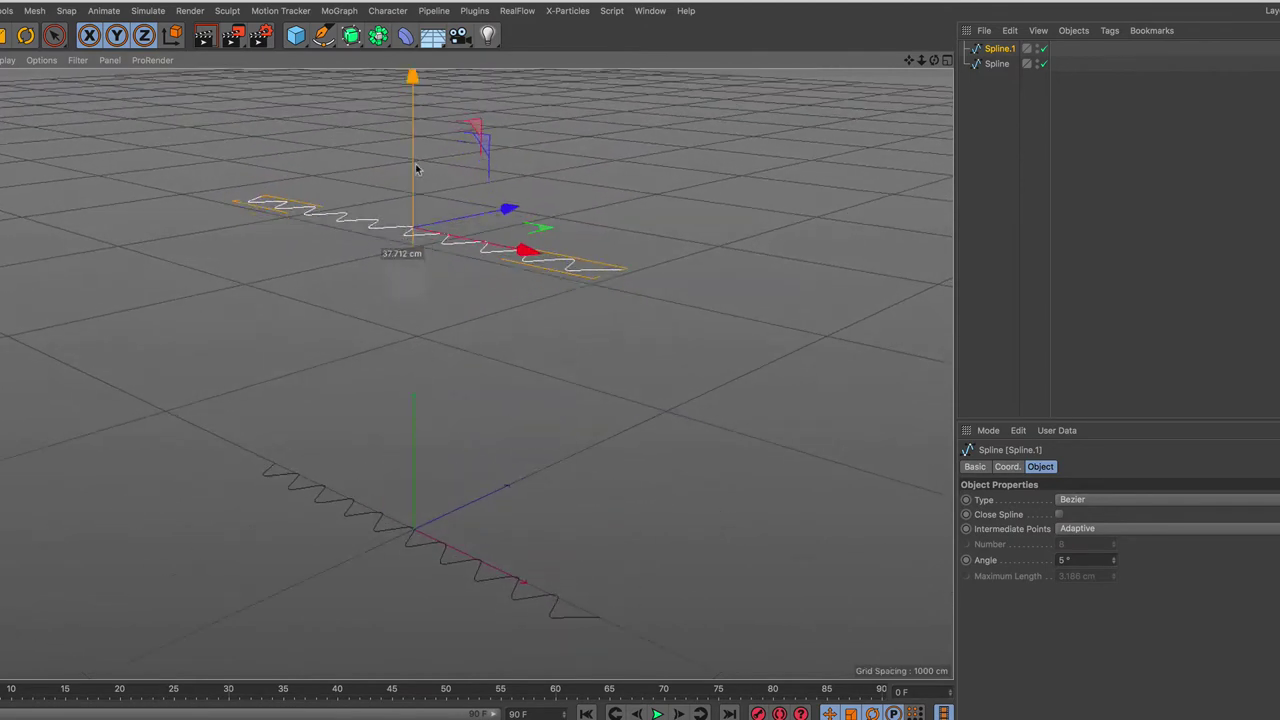
pyautogui.scroll(-4, 417, 337)
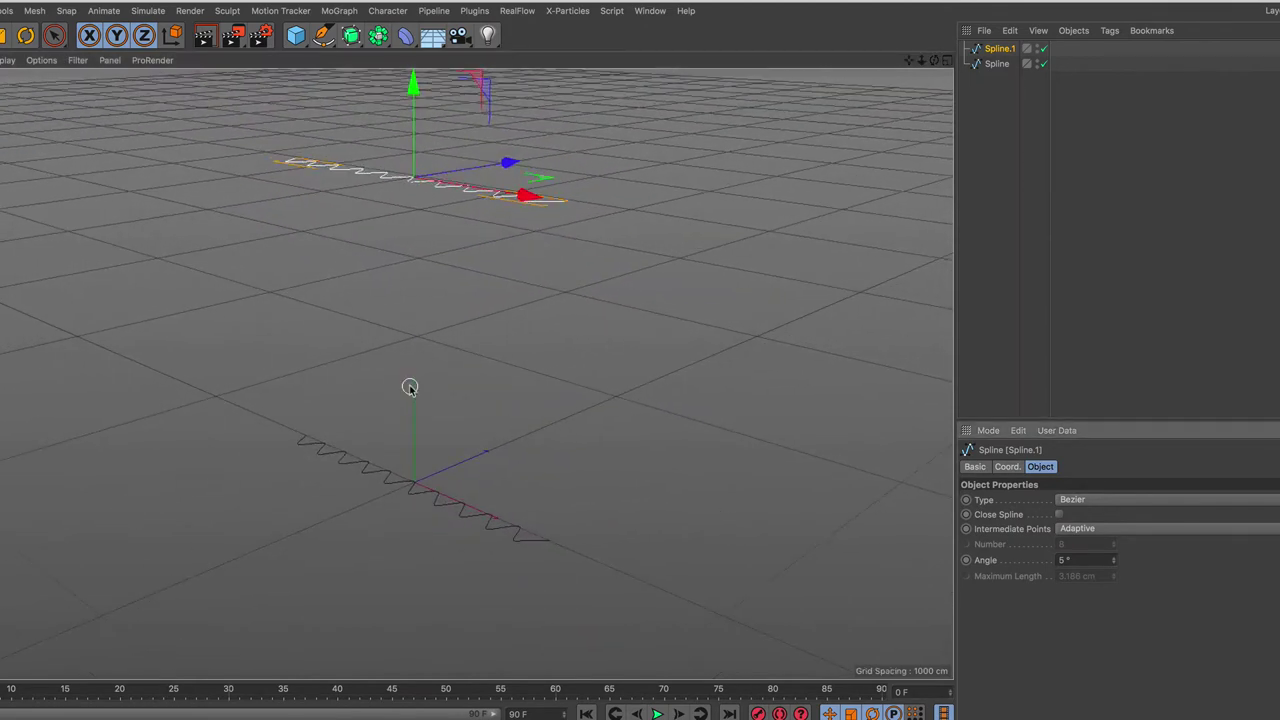
pyautogui.click(351, 38)
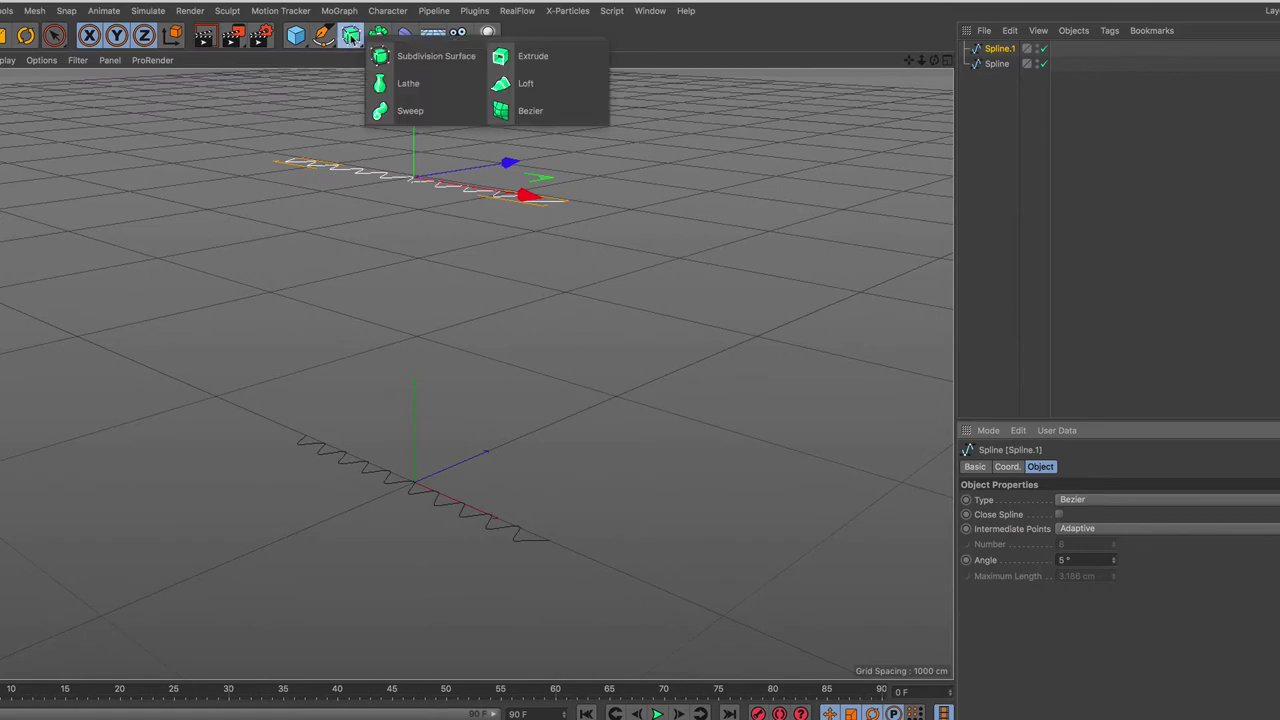
# - Loft Spline and Spline.1 into a pleated surface displayed with Gouraud Shading (Lines)
pyautogui.click(506, 86)
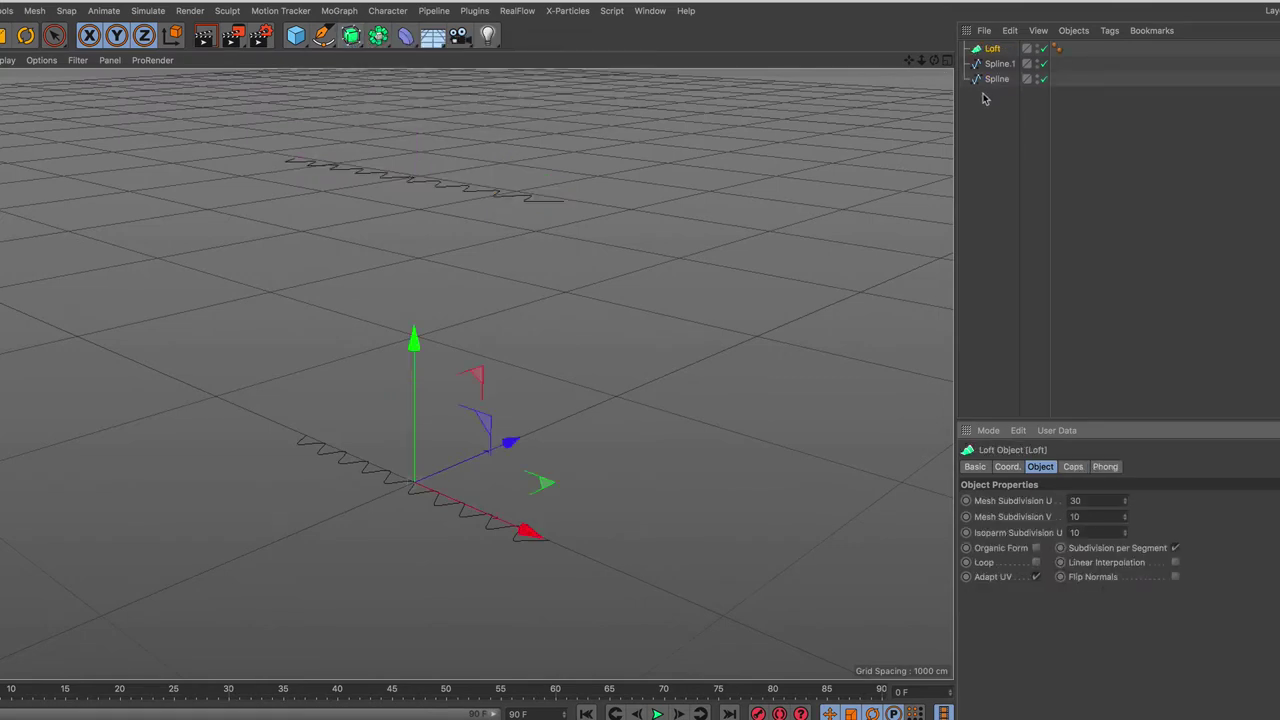
pyautogui.moveTo(983, 98); pyautogui.dragTo(993, 50)
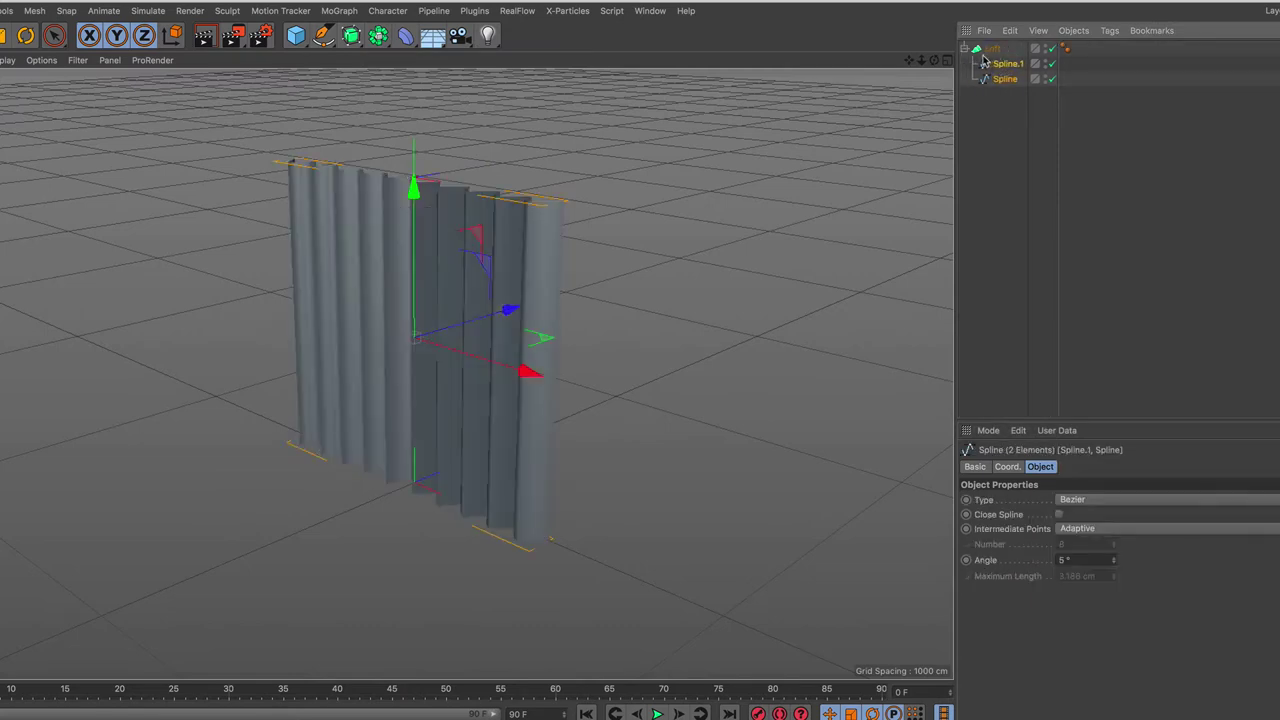
pyautogui.moveTo(460, 273)
pyautogui.keyDown('alt'); pyautogui.mouseDown()
pyautogui.moveTo(357, 286)
pyautogui.moveTo(406, 249)
pyautogui.moveTo(434, 291)
pyautogui.moveTo(449, 189)
pyautogui.moveTo(449, 277)
pyautogui.mouseUp(); pyautogui.keyUp('alt')
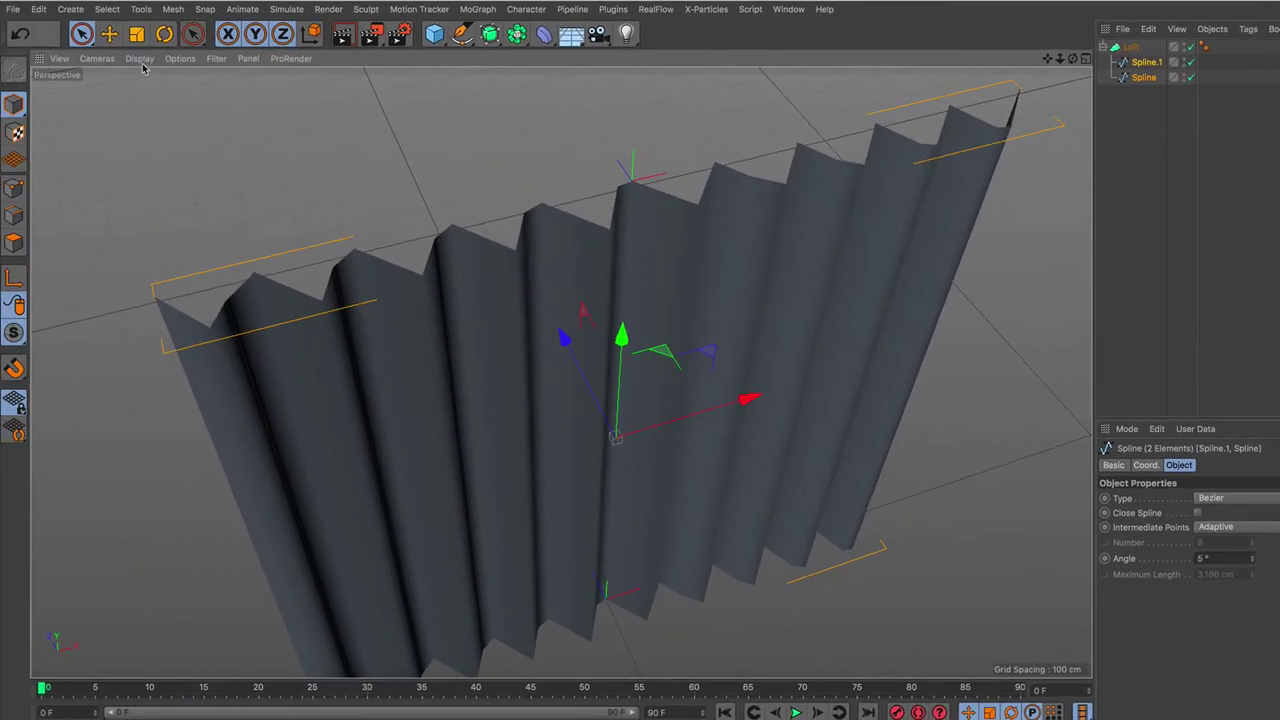
pyautogui.click(139, 58)
pyautogui.click(160, 104)
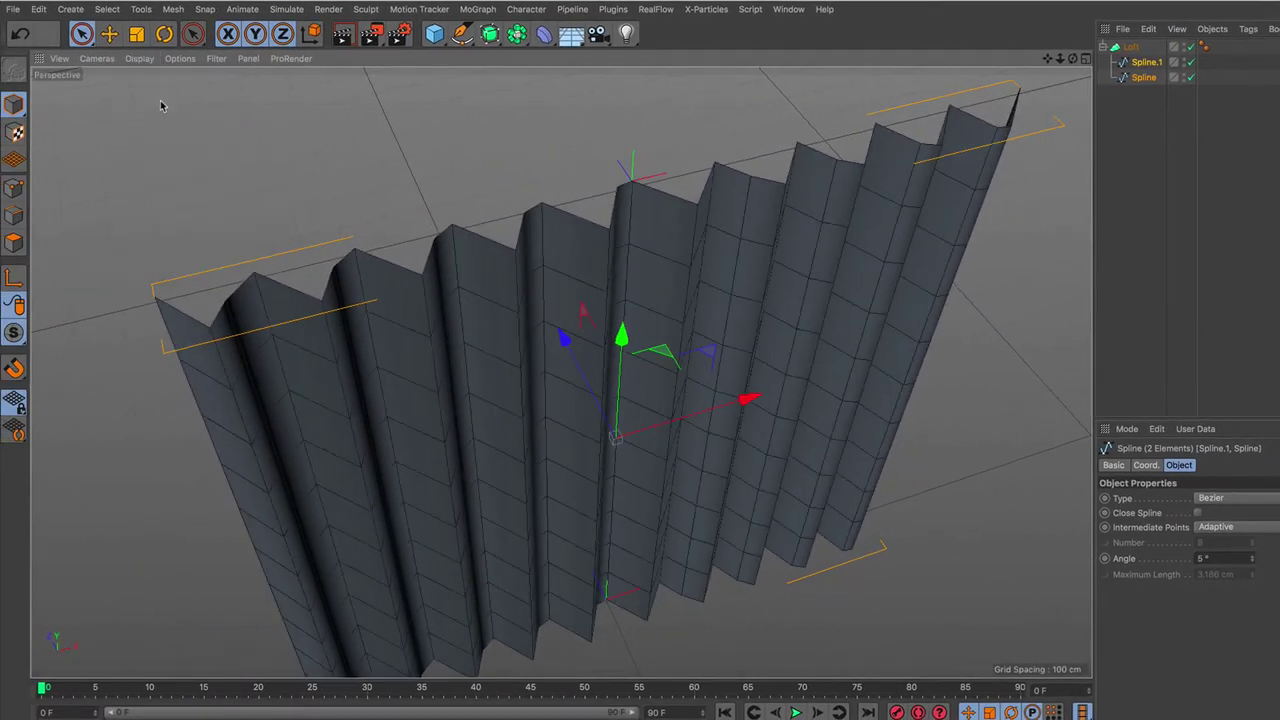
pyautogui.moveTo(325, 256)
pyautogui.keyDown('alt'); pyautogui.mouseDown()
pyautogui.moveTo(551, 360)
pyautogui.moveTo(532, 270)
pyautogui.moveTo(629, 266)
pyautogui.moveTo(451, 266)
pyautogui.moveTo(561, 283)
pyautogui.moveTo(543, 383)
pyautogui.moveTo(563, 371)
pyautogui.moveTo(537, 345)
pyautogui.mouseUp(); pyautogui.keyUp('alt')
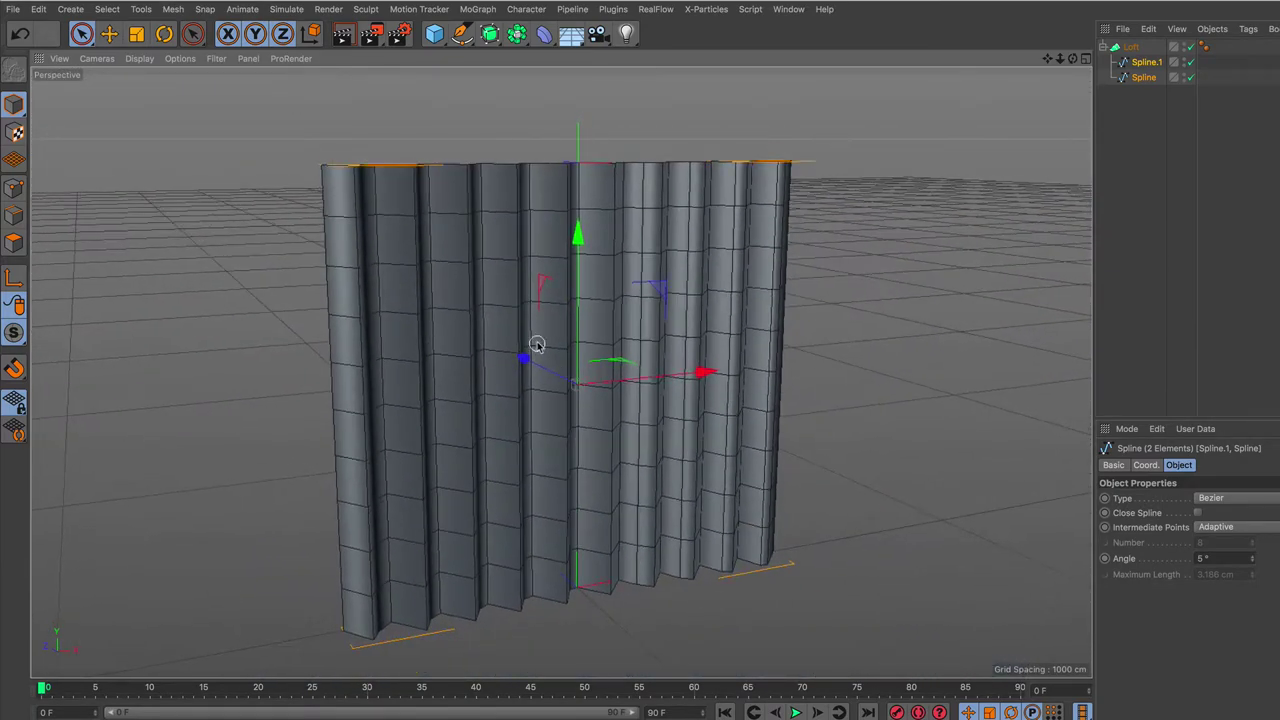
pyautogui.click(1132, 47)
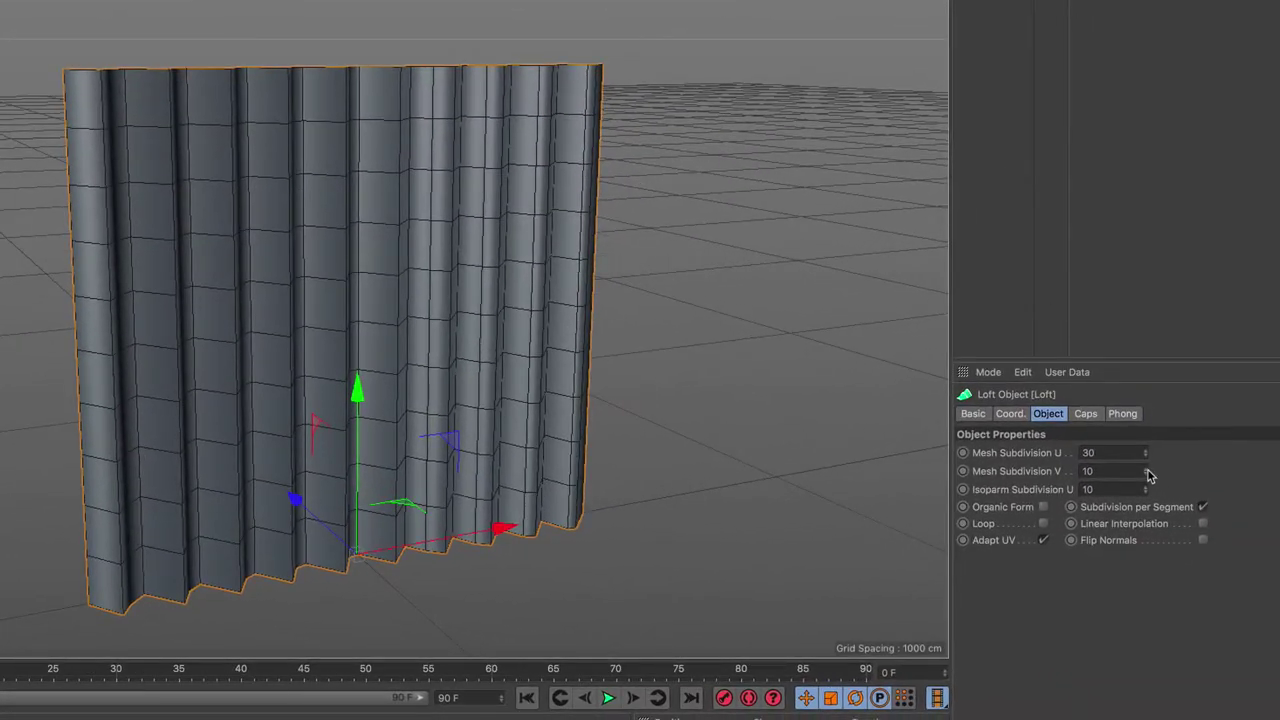
# - Set the Loft's Mesh Subdivision V to 102 and U to 148
pyautogui.moveTo(1148, 475)
pyautogui.mouseDown()
pyautogui.moveTo(1154, 401)
pyautogui.moveTo(1031, 360)
pyautogui.mouseUp()
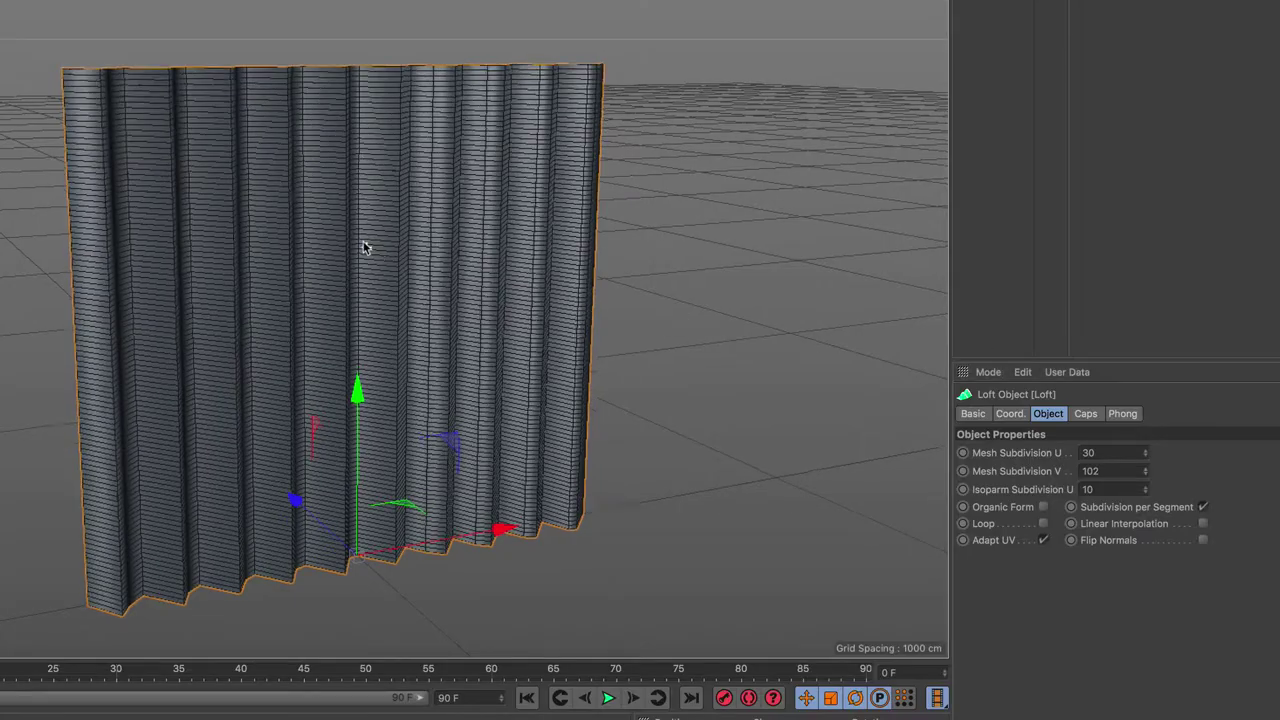
pyautogui.scroll(3, 366, 246)
pyautogui.scroll(3, 441, 228)
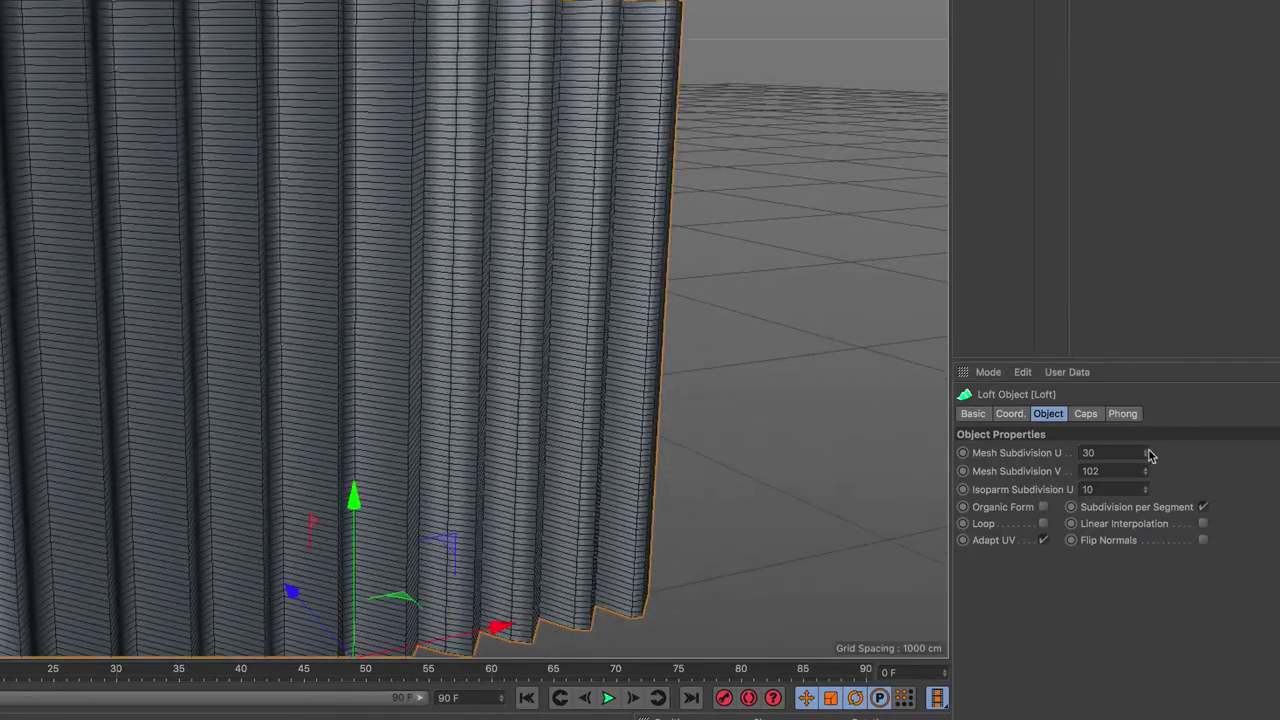
pyautogui.moveTo(1147, 453); pyautogui.dragTo(1150, 349)
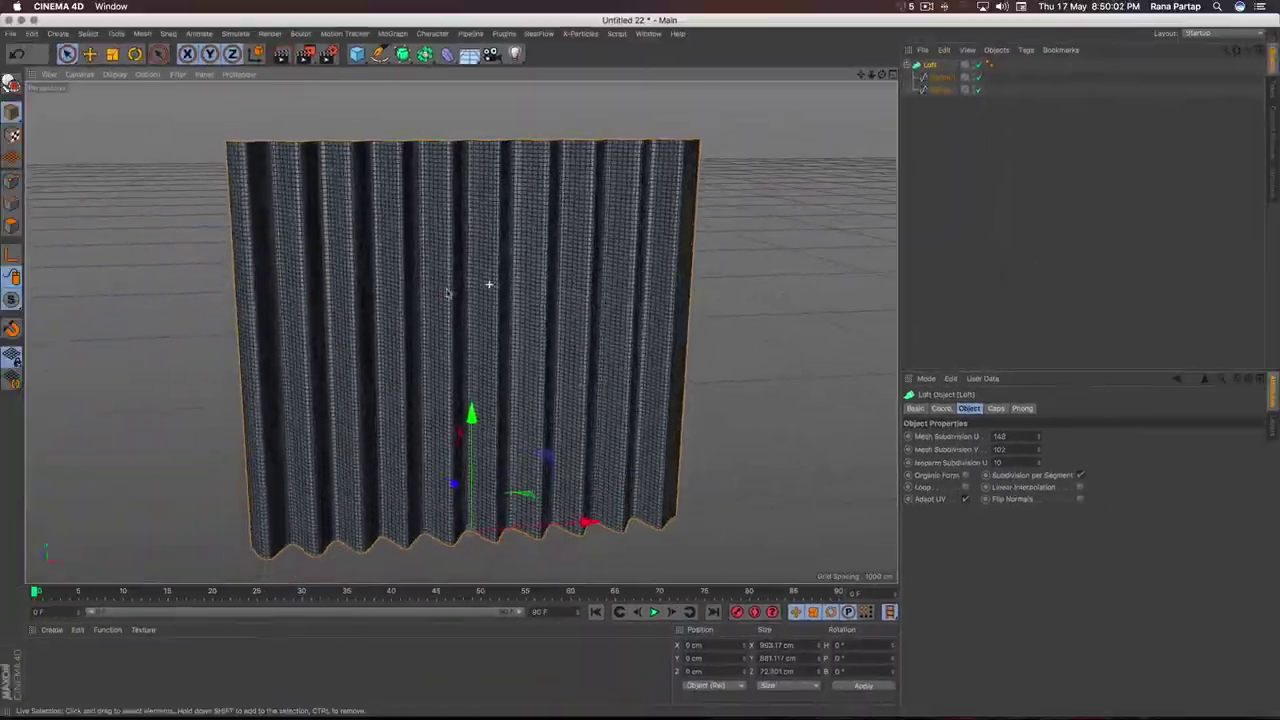
pyautogui.moveTo(447, 292)
pyautogui.keyDown('alt'); pyautogui.mouseDown()
pyautogui.moveTo(311, 286)
pyautogui.moveTo(309, 303)
pyautogui.moveTo(375, 362)
pyautogui.moveTo(480, 260)
pyautogui.mouseUp(); pyautogui.keyUp('alt')
pyautogui.scroll(3, 503, 206)
pyautogui.scroll(3, 509, 249)
pyautogui.scroll(2, 557, 211)
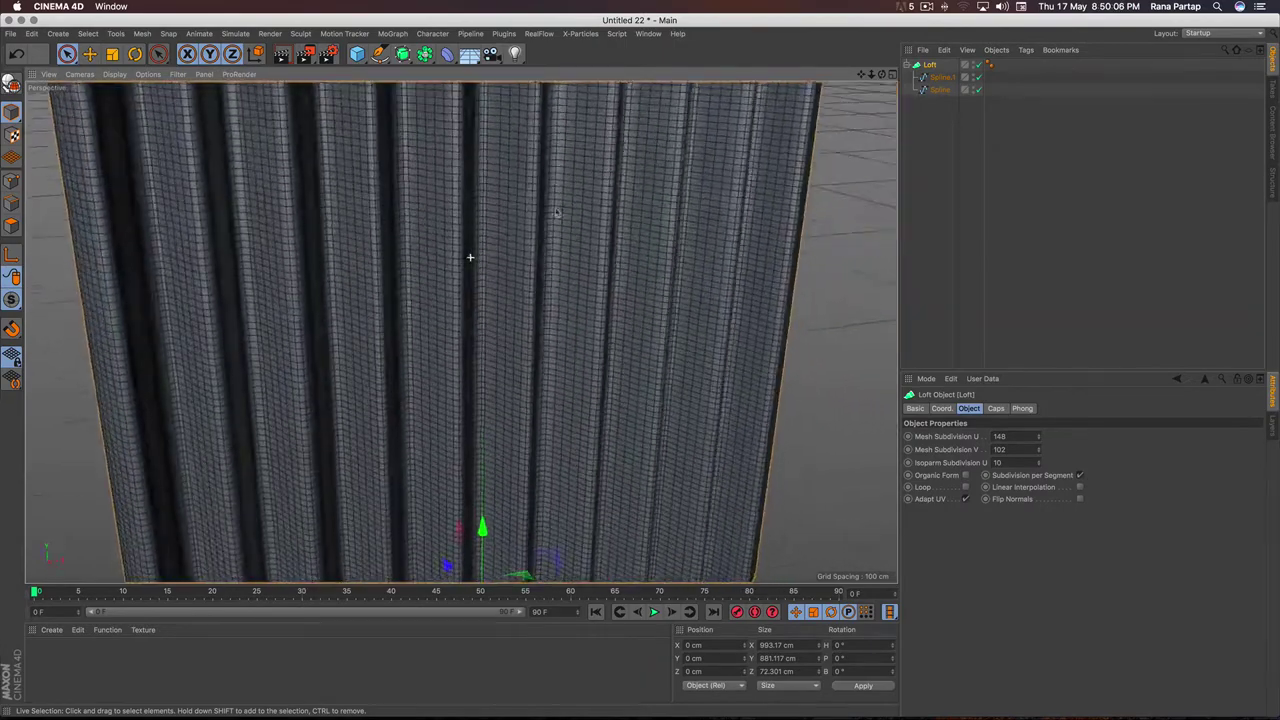
pyautogui.moveTo(551, 206)
pyautogui.keyDown('alt'); pyautogui.mouseDown()
pyautogui.moveTo(477, 211)
pyautogui.moveTo(526, 217)
pyautogui.mouseUp(); pyautogui.keyUp('alt')
pyautogui.scroll(-5, 526, 217)
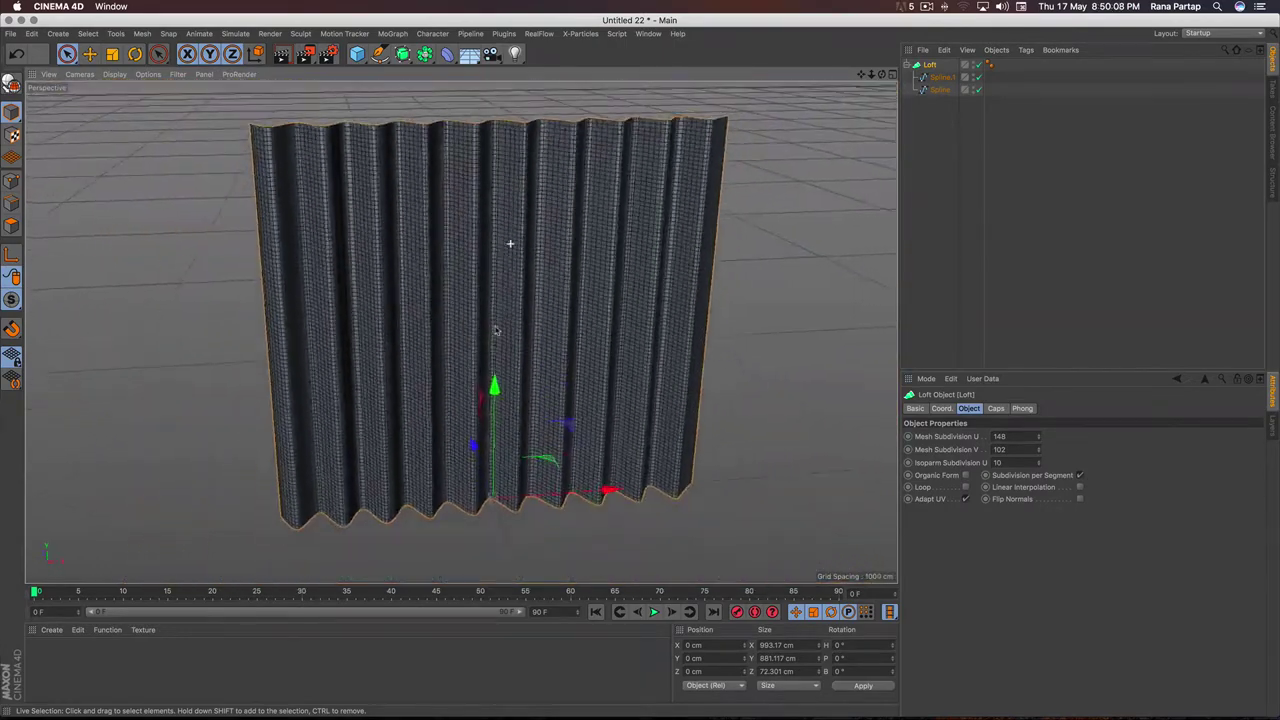
pyautogui.moveTo(495, 330)
pyautogui.keyDown('alt'); pyautogui.mouseDown()
pyautogui.moveTo(494, 263)
pyautogui.moveTo(515, 259)
pyautogui.mouseUp(); pyautogui.keyUp('alt')
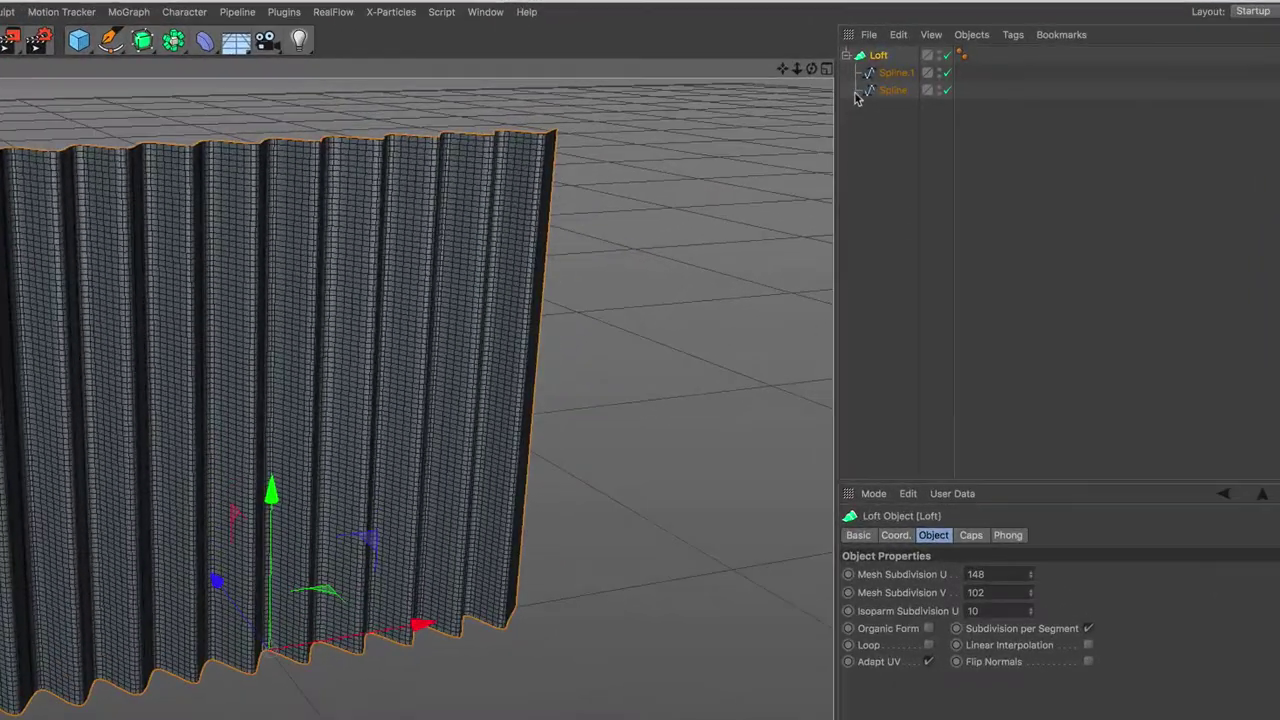
# - Ctrl-drag a copy of Spline.1 out of the Loft to the scene's top level
pyautogui.click(940, 77)
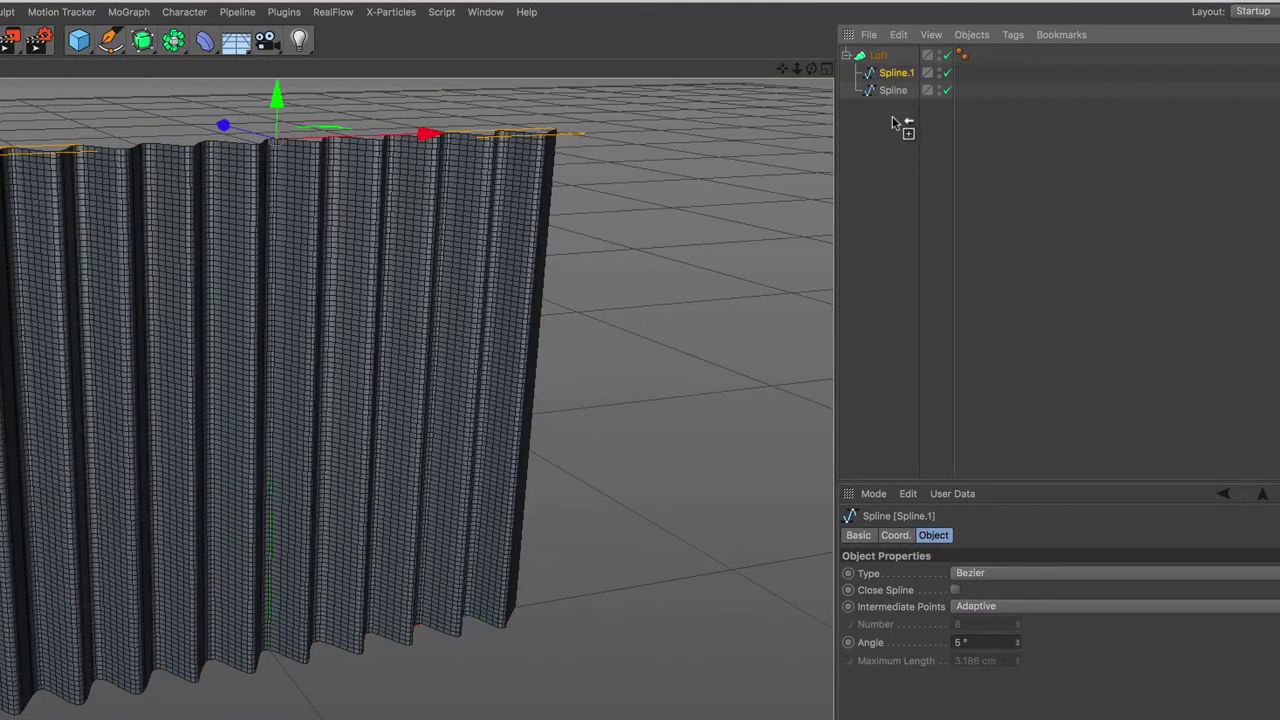
pyautogui.keyDown('ctrl'); pyautogui.moveTo(897, 130); pyautogui.dragTo(885, 140); pyautogui.keyUp('ctrl')
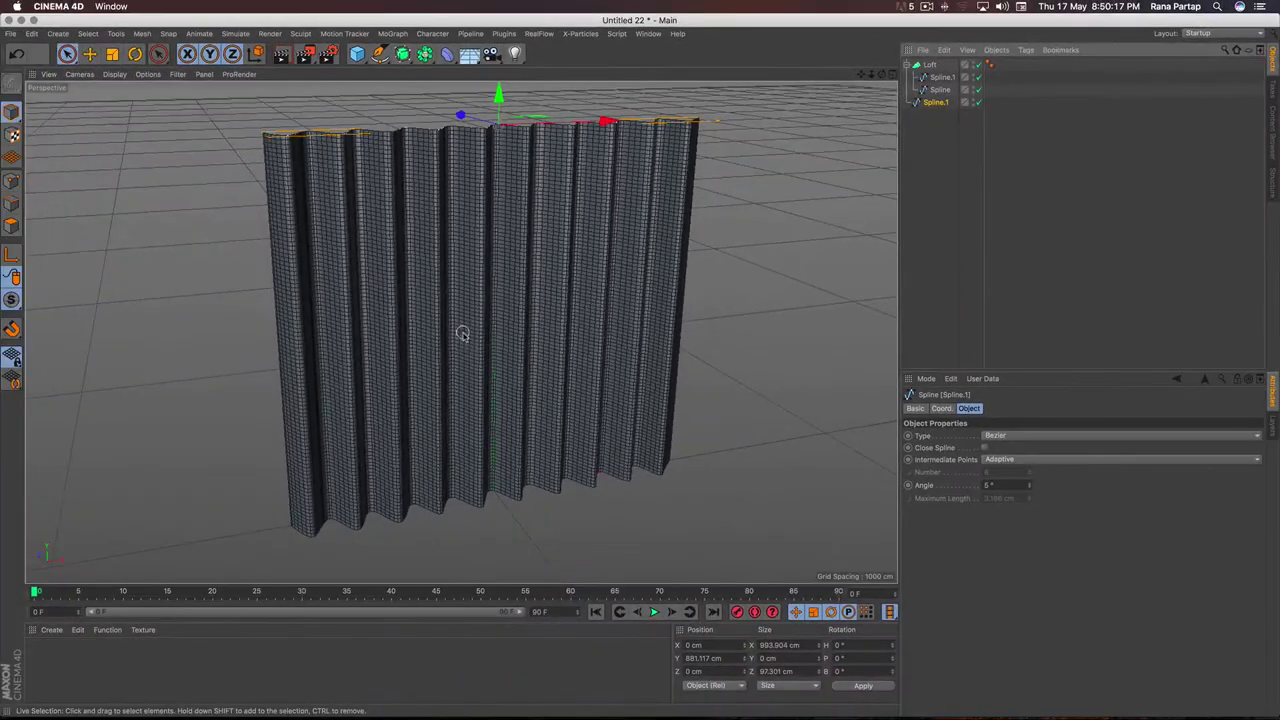
pyautogui.moveTo(457, 334)
pyautogui.keyDown('alt'); pyautogui.mouseDown()
pyautogui.moveTo(471, 301)
pyautogui.moveTo(480, 325)
pyautogui.moveTo(480, 300)
pyautogui.moveTo(474, 324)
pyautogui.mouseUp(); pyautogui.keyUp('alt')
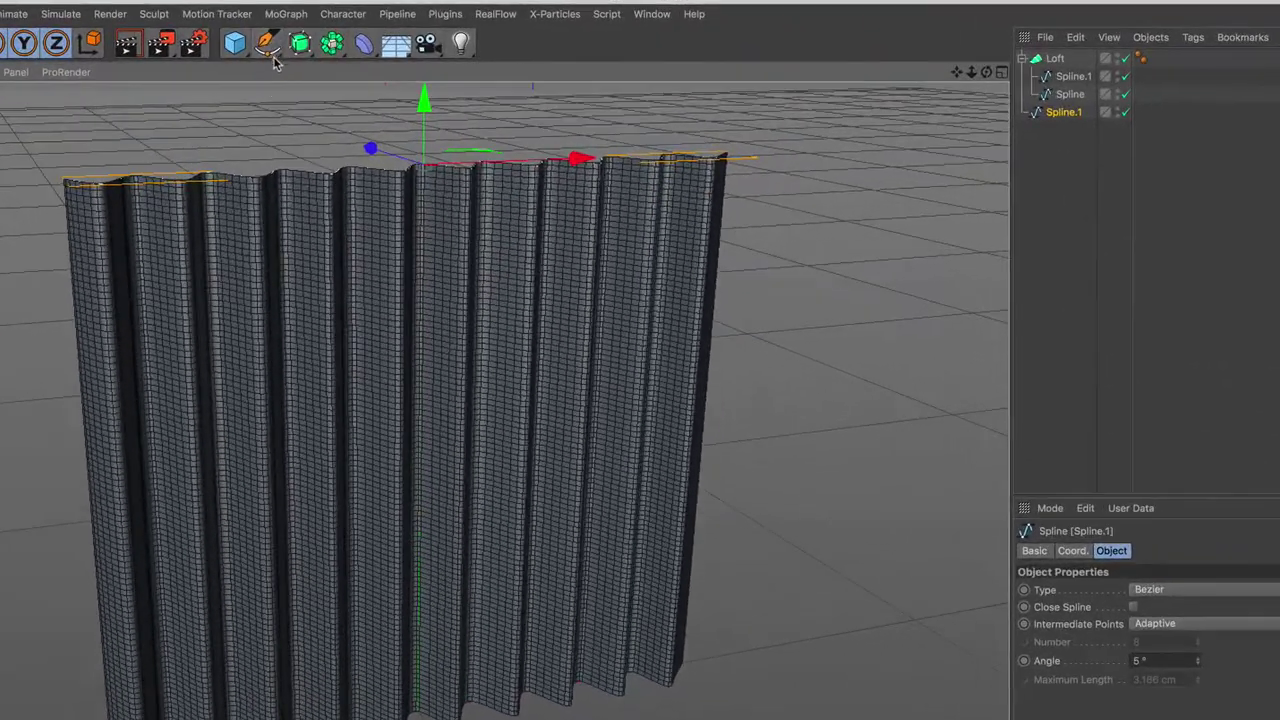
pyautogui.click(379, 53)
# - Add a Circle spline with a 4 cm radius
pyautogui.click(446, 108)
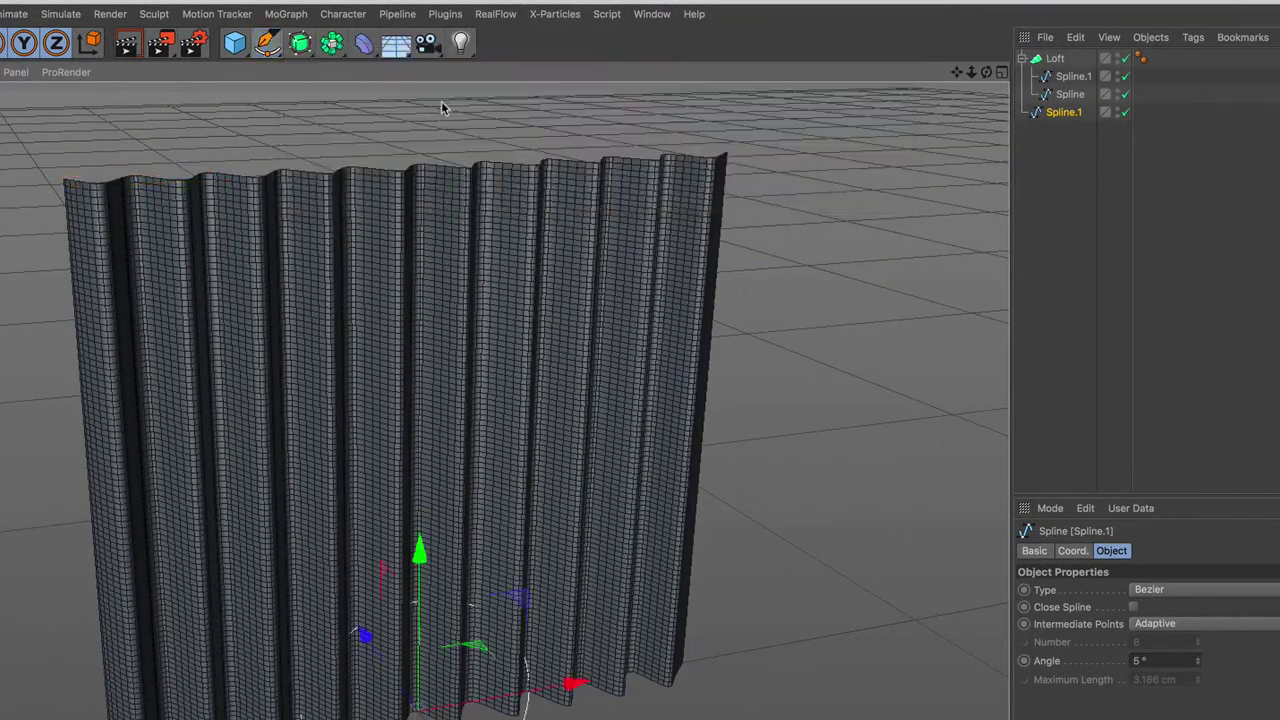
pyautogui.moveTo(366, 457)
pyautogui.keyDown('alt'); pyautogui.mouseDown()
pyautogui.moveTo(386, 443)
pyautogui.moveTo(424, 614)
pyautogui.mouseUp(); pyautogui.keyUp('alt')
pyautogui.scroll(4, 424, 614)
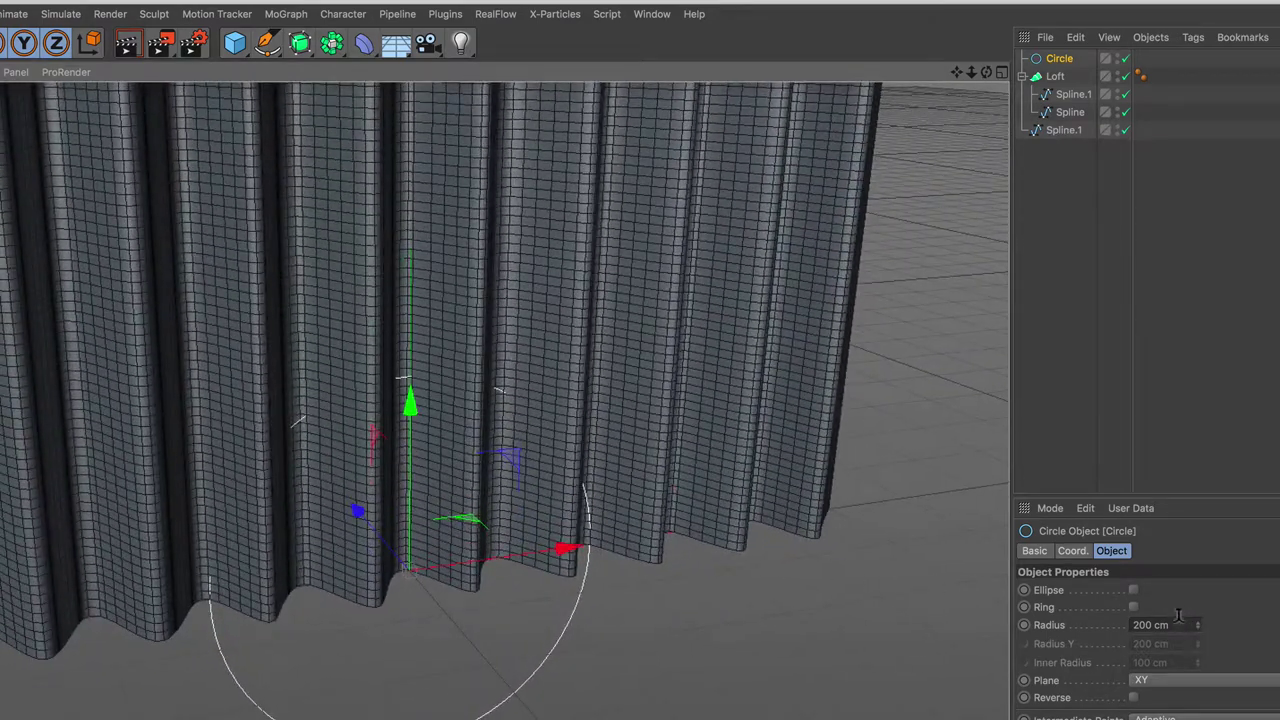
pyautogui.click(1178, 620)
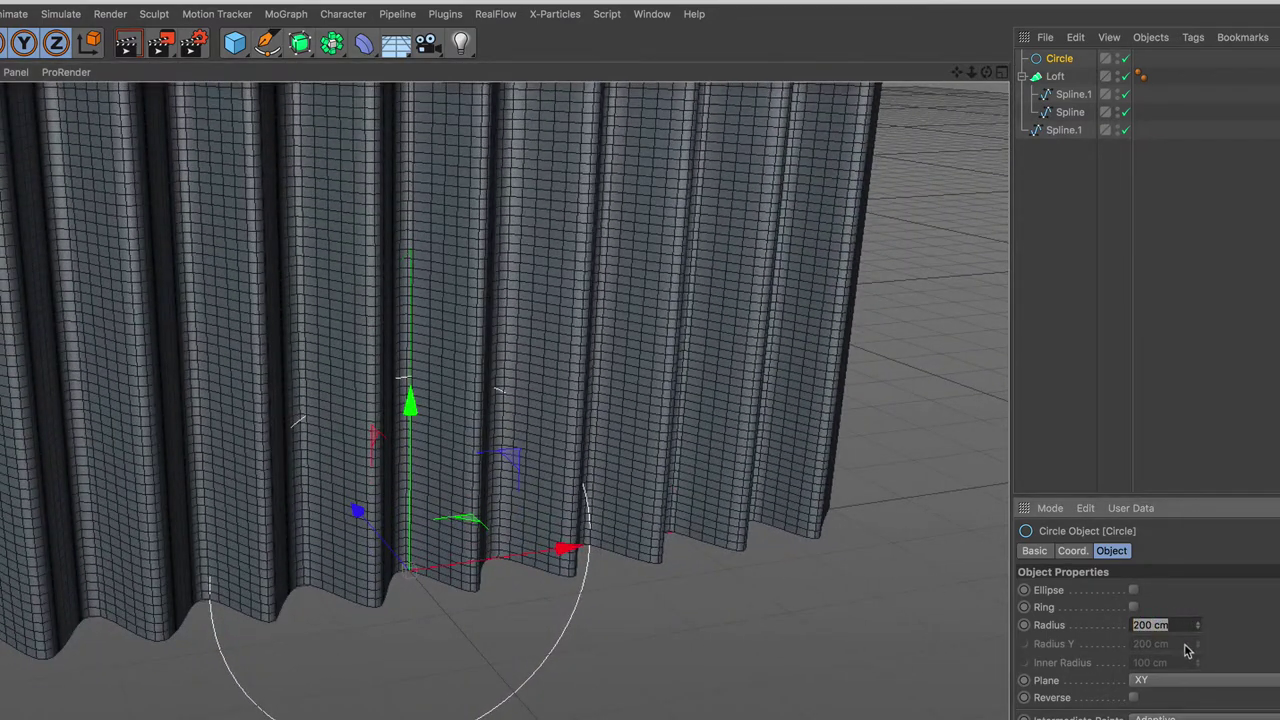
pyautogui.write('4')
pyautogui.press('Return')
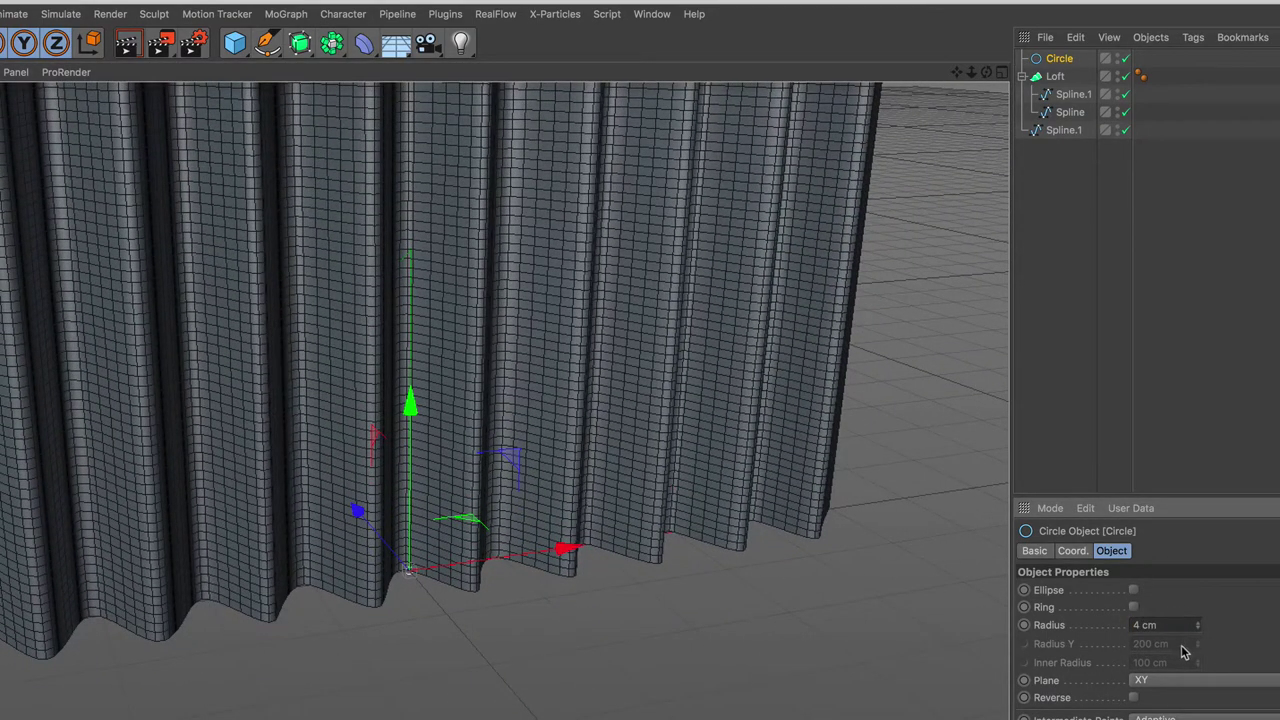
pyautogui.moveTo(343, 423)
pyautogui.keyDown('alt'); pyautogui.mouseDown()
pyautogui.moveTo(354, 380)
pyautogui.moveTo(434, 423)
pyautogui.moveTo(424, 436)
pyautogui.mouseUp(); pyautogui.keyUp('alt')
pyautogui.scroll(-5, 424, 436)
pyautogui.scroll(3, 446, 428)
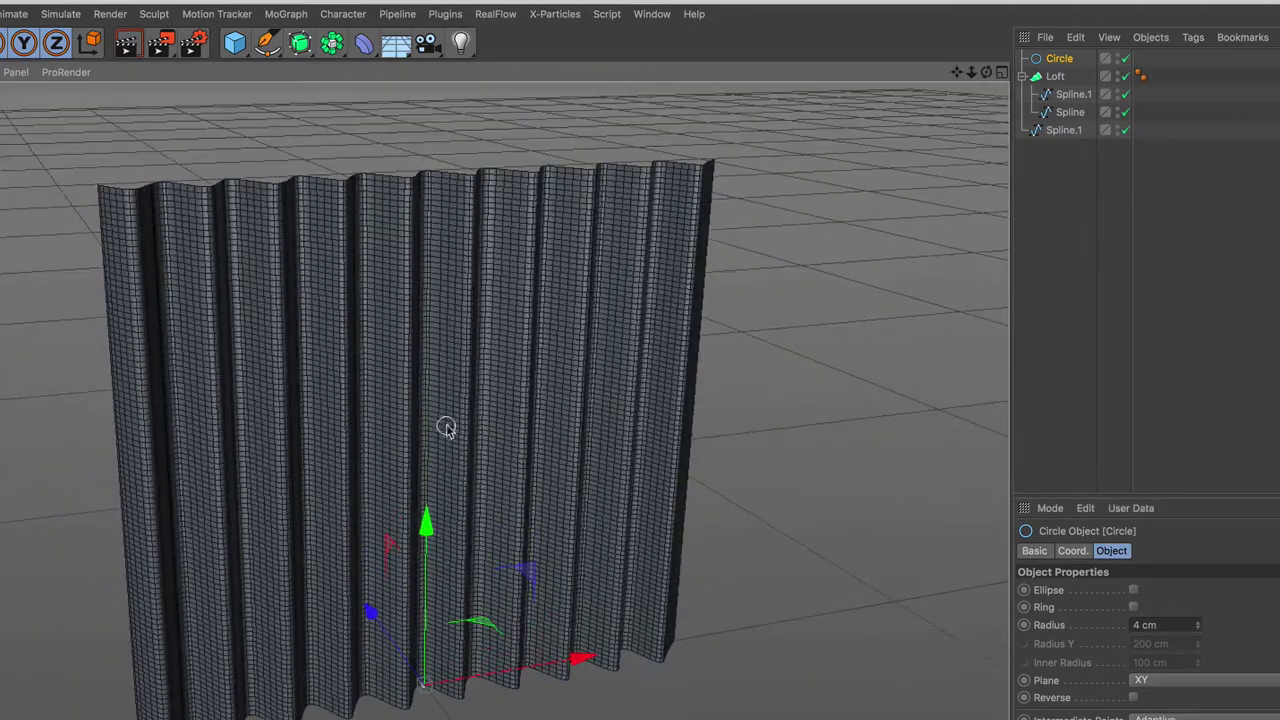
# - Sweep the circle along the Spline.1 copy to form a rod atop the curtain
pyautogui.click(298, 55)
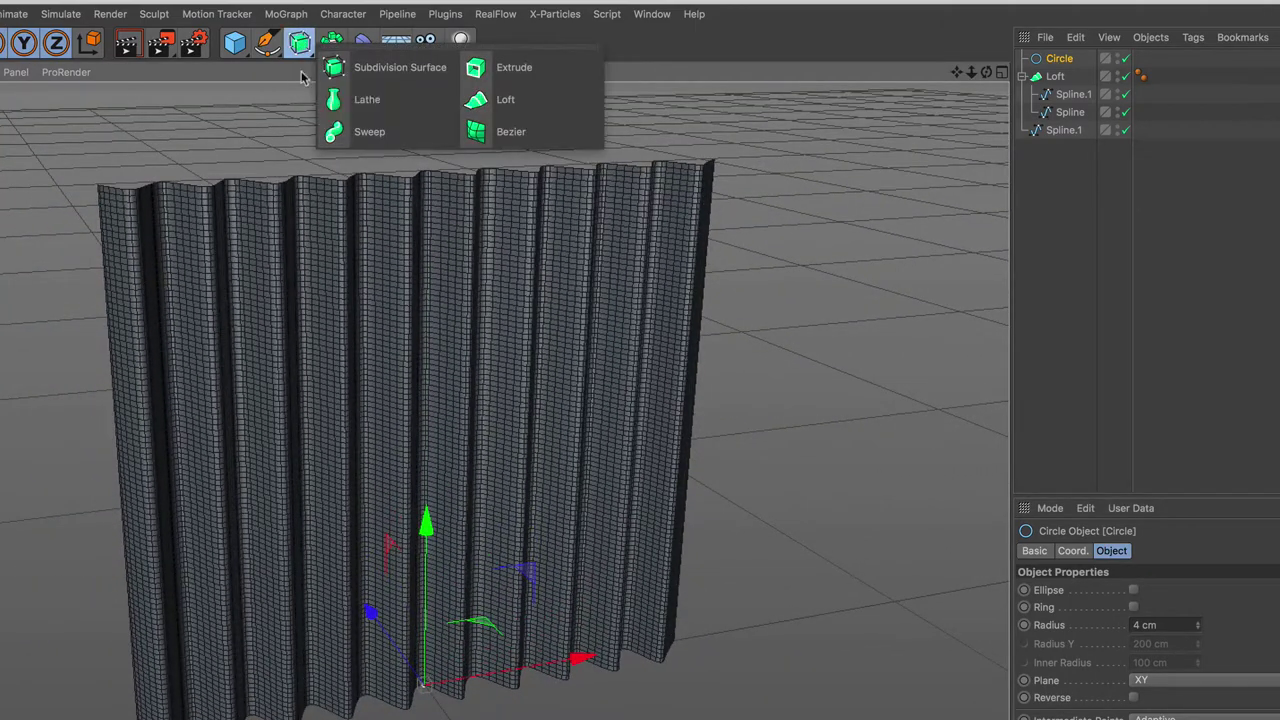
pyautogui.click(391, 145)
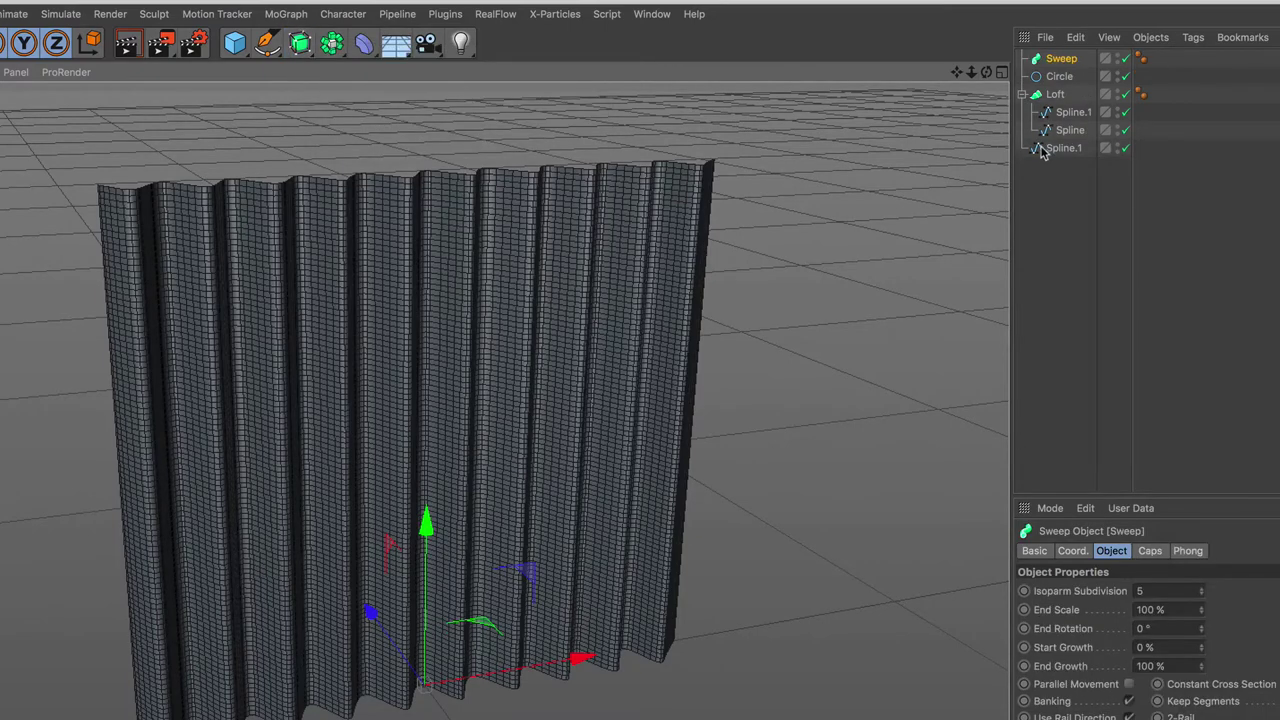
pyautogui.moveTo(1041, 150); pyautogui.dragTo(1065, 118)
pyautogui.moveTo(1063, 62); pyautogui.dragTo(1064, 66)
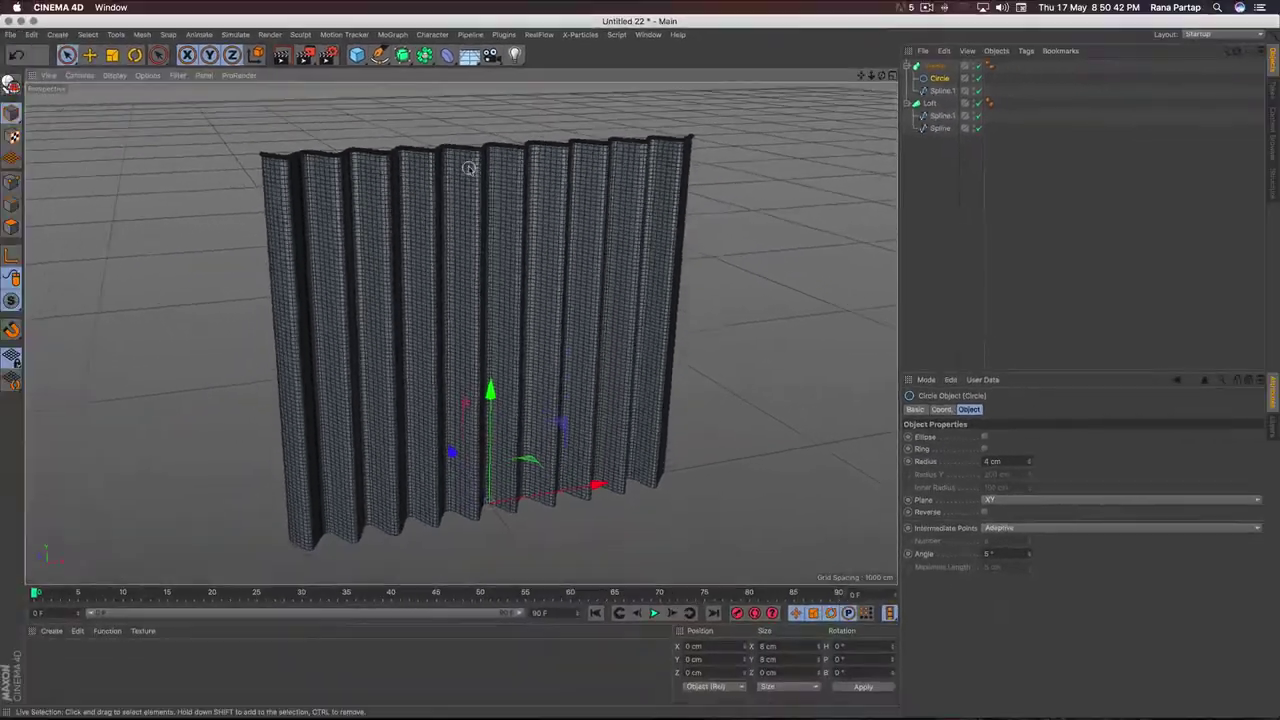
pyautogui.moveTo(778, 129)
pyautogui.keyDown('alt'); pyautogui.mouseDown()
pyautogui.moveTo(462, 127)
pyautogui.moveTo(471, 214)
pyautogui.mouseUp(); pyautogui.keyUp('alt')
pyautogui.scroll(3, 471, 214)
pyautogui.scroll(2, 486, 206)
pyautogui.scroll(2, 486, 226)
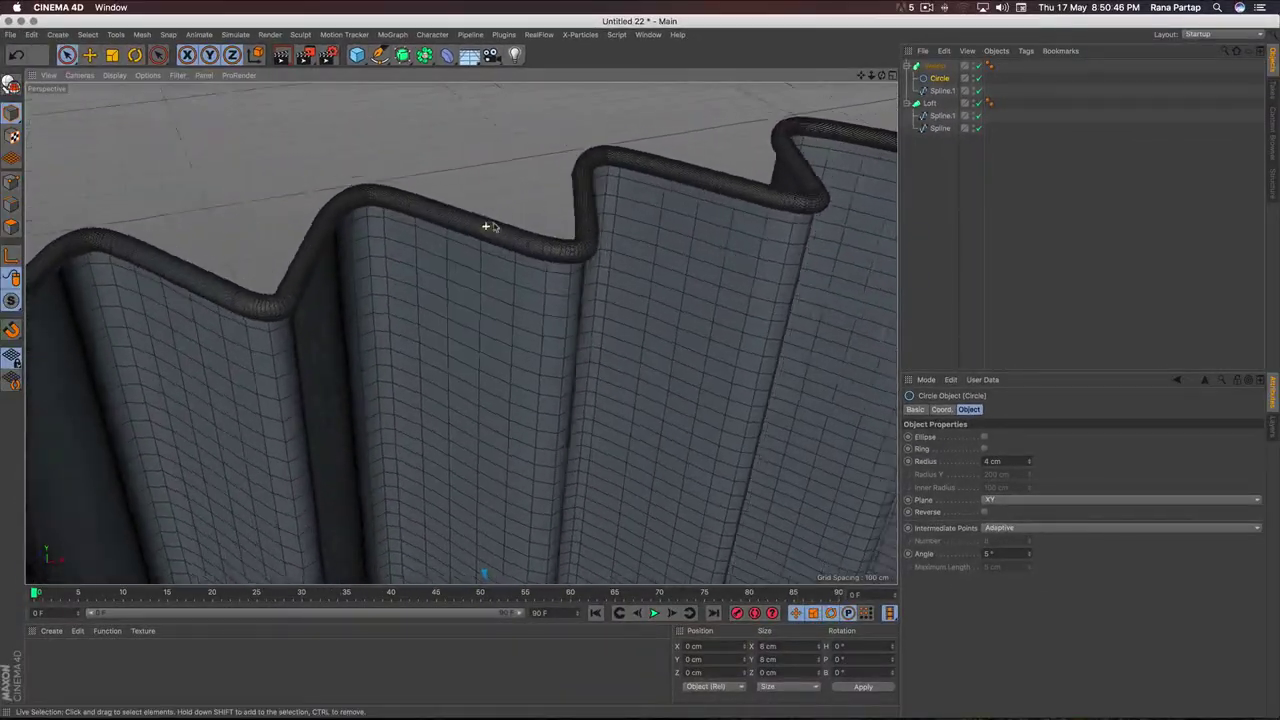
pyautogui.scroll(-5, 486, 226)
pyautogui.scroll(5, 486, 226)
pyautogui.scroll(2, 390, 208)
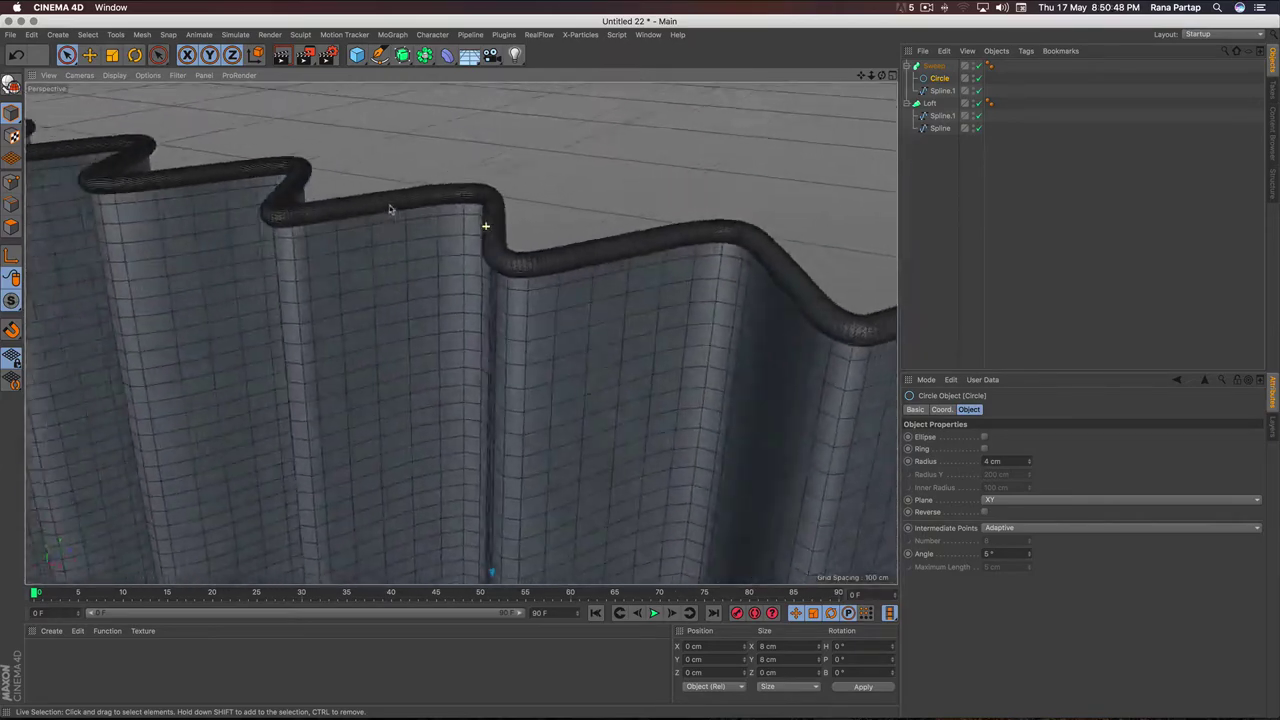
pyautogui.scroll(-4, 390, 208)
pyautogui.scroll(4, 390, 208)
pyautogui.keyDown('alt'); pyautogui.moveTo(390, 208); pyautogui.dragTo(460, 262); pyautogui.keyUp('alt')
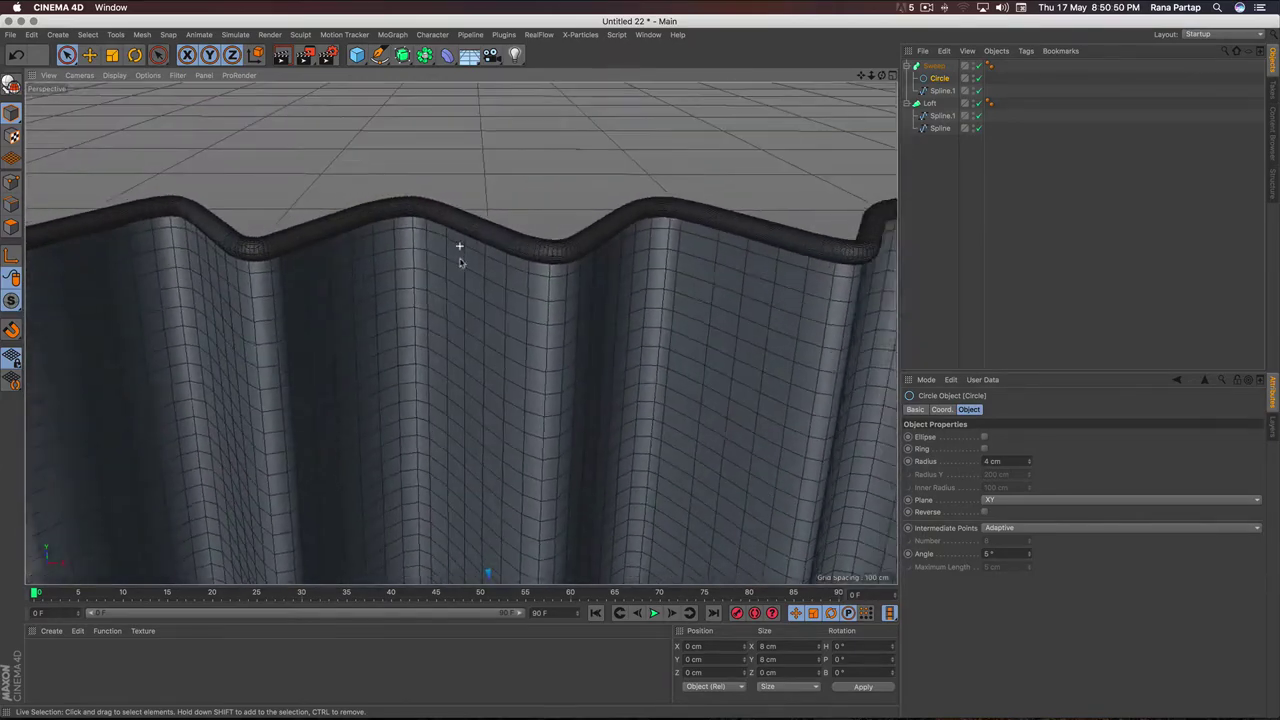
pyautogui.scroll(-3, 460, 262)
pyautogui.scroll(-2, 457, 243)
pyautogui.scroll(3, 490, 270)
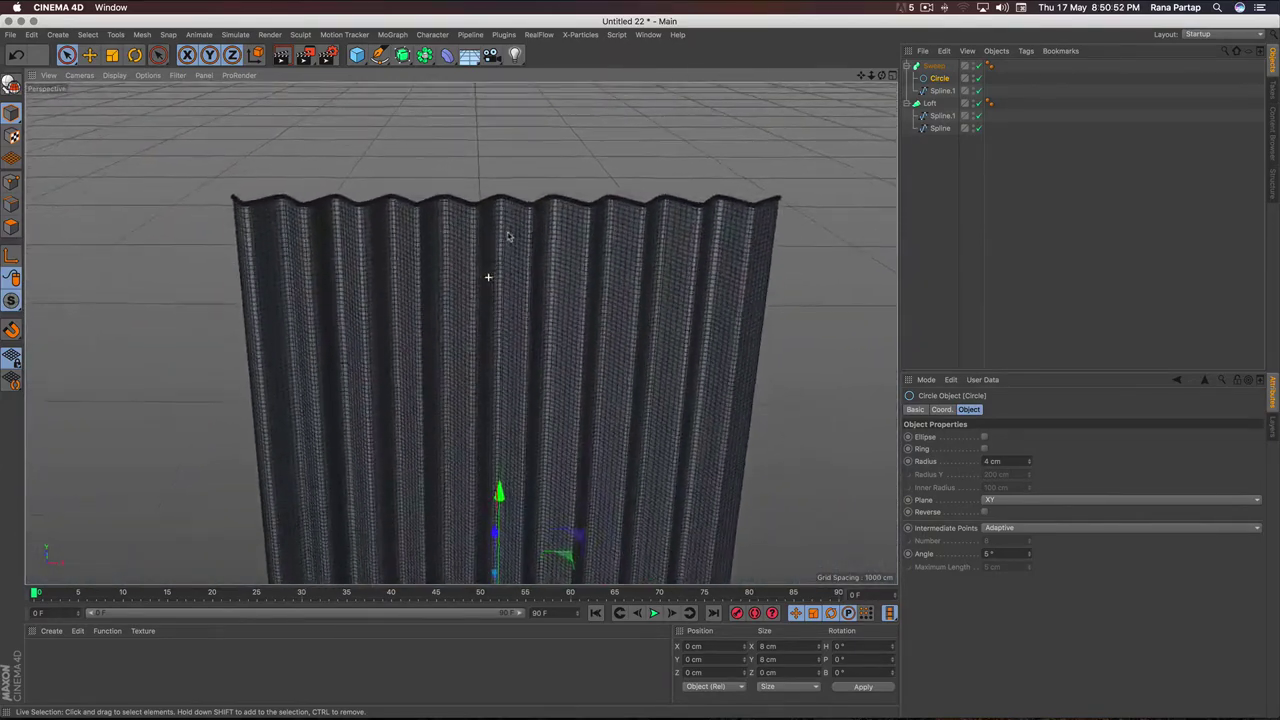
pyautogui.keyDown('alt'); pyautogui.moveTo(507, 235); pyautogui.dragTo(527, 265); pyautogui.keyUp('alt')
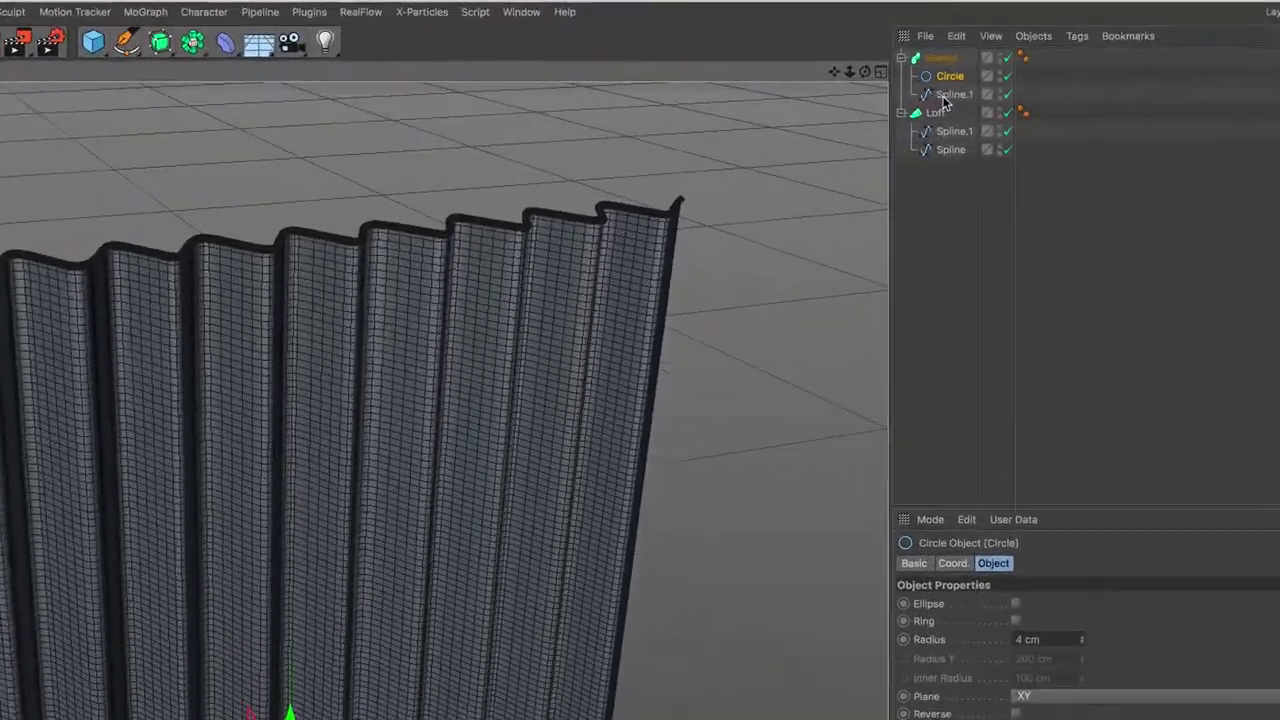
# - Make the Sweep editable, connect it with its caps into Sweep.1, and make the Loft editable
pyautogui.click(942, 90)
pyautogui.keyDown('shift'); pyautogui.click(945, 58); pyautogui.keyUp('shift')
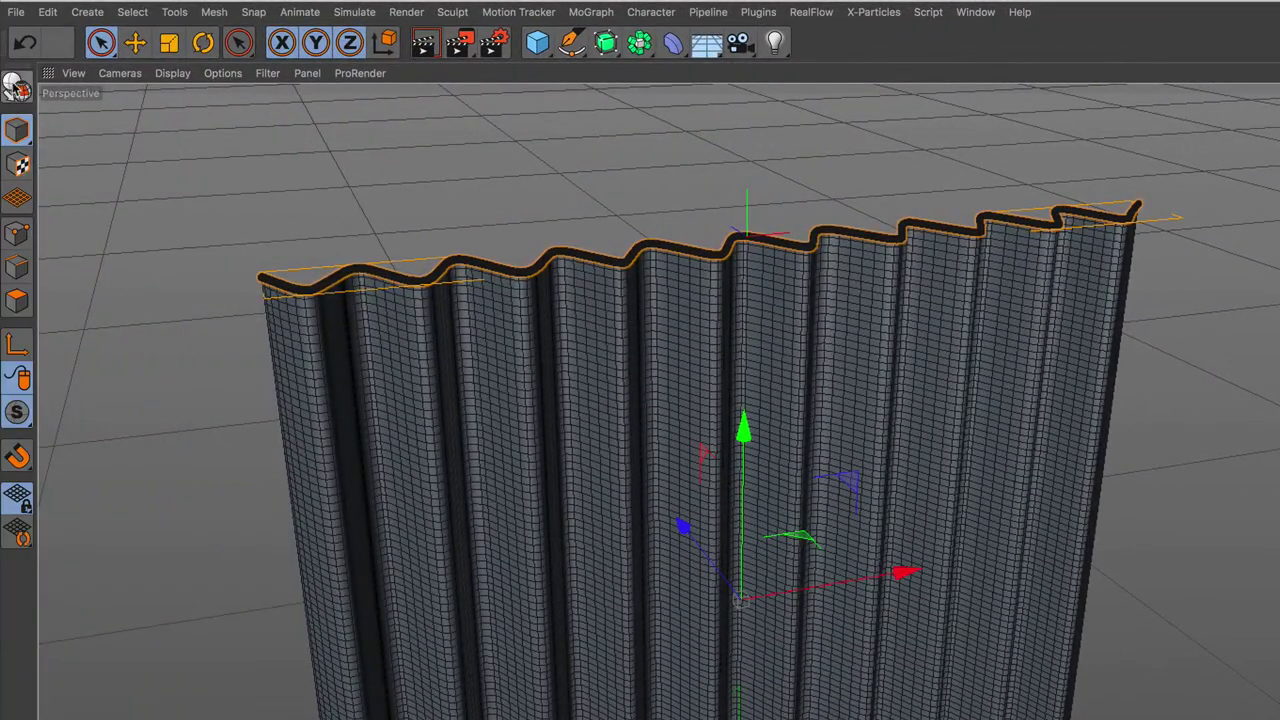
pyautogui.click(17, 88)
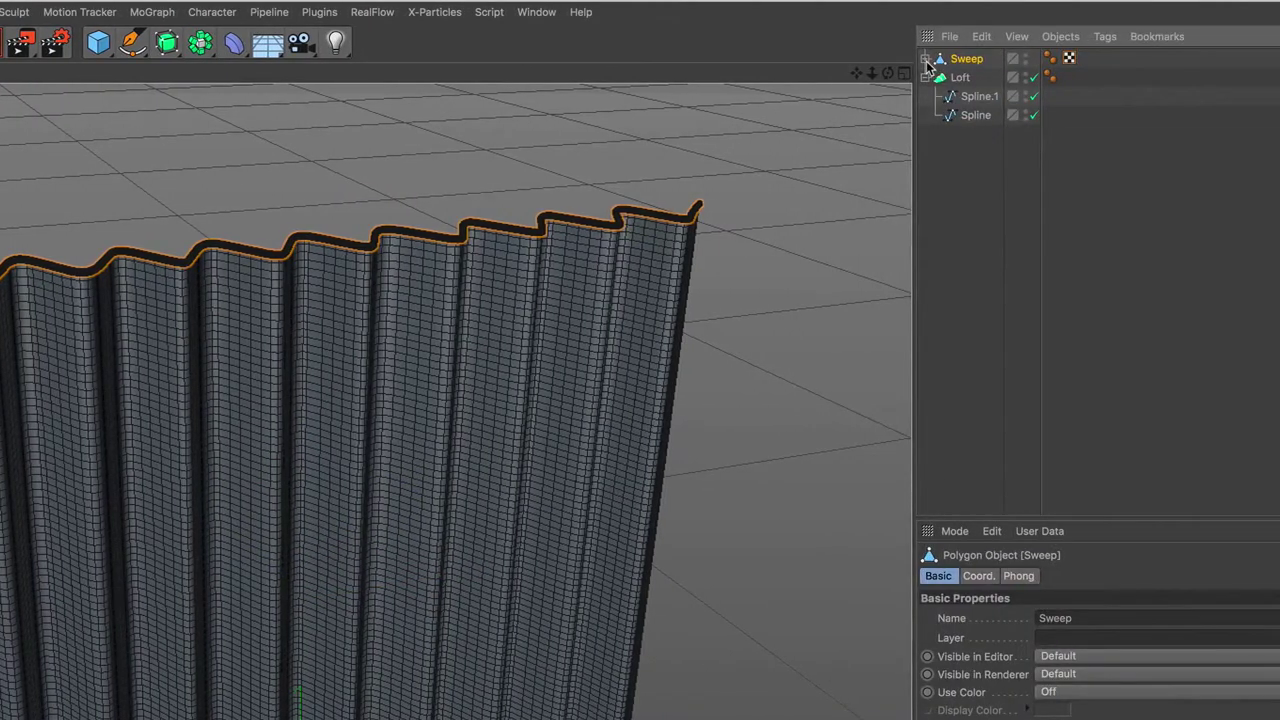
pyautogui.click(926, 59)
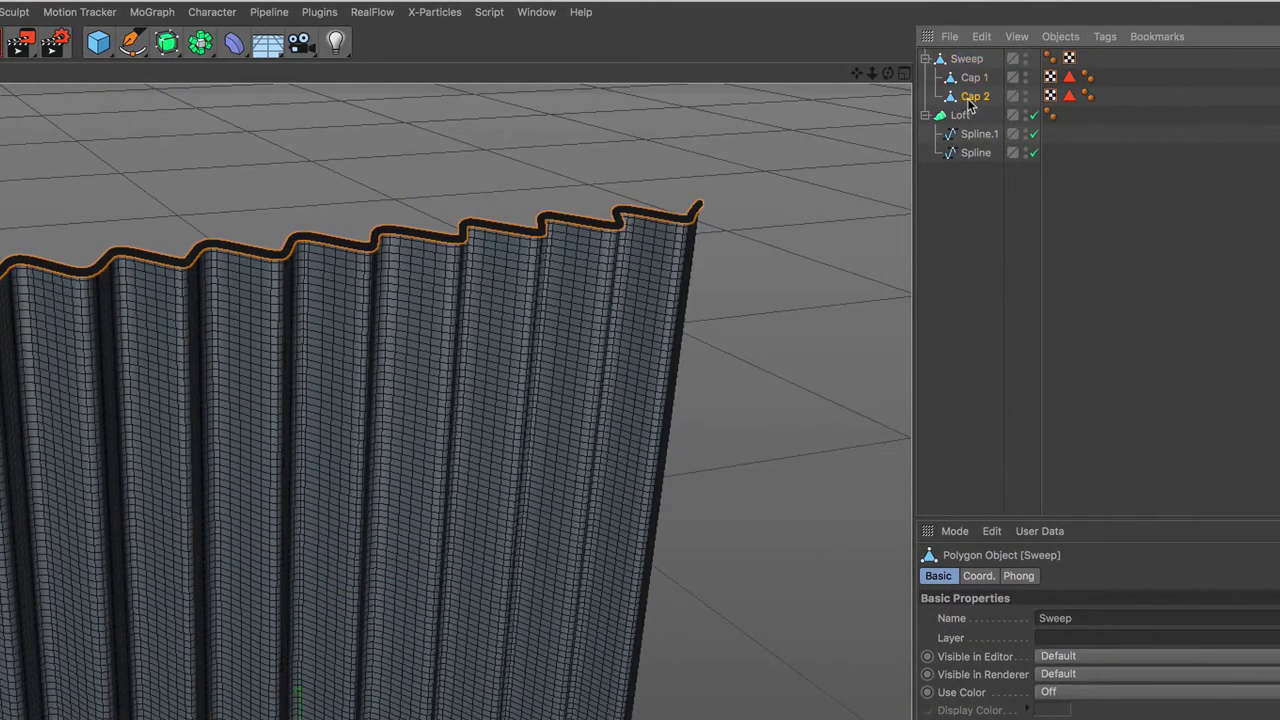
pyautogui.keyDown('shift'); pyautogui.click(966, 59); pyautogui.keyUp('shift')
pyautogui.rightClick(972, 62)
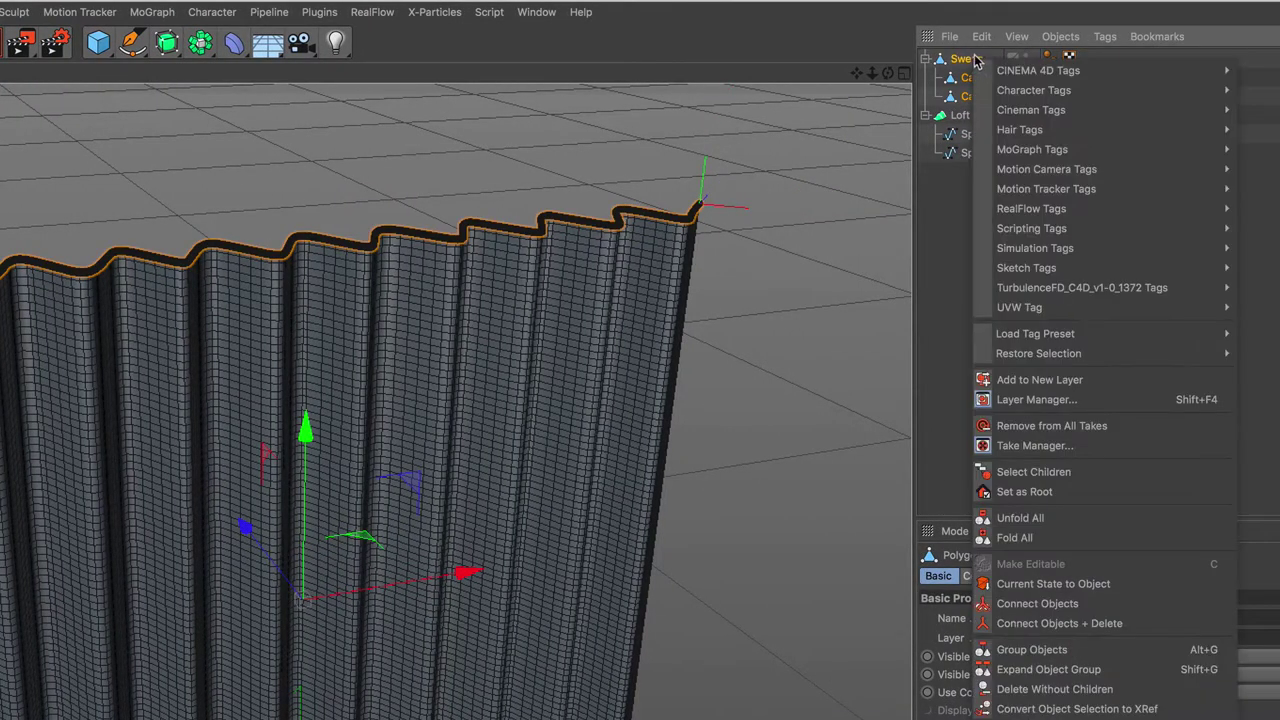
pyautogui.click(1148, 623)
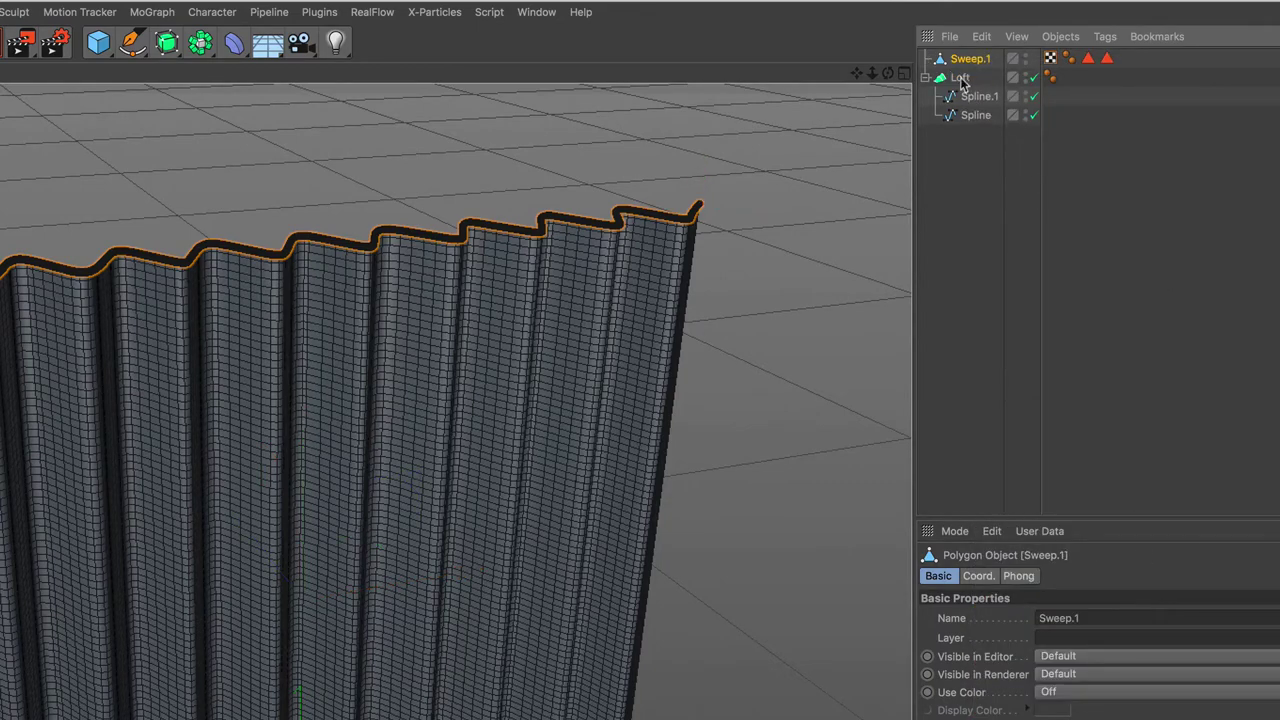
pyautogui.moveTo(960, 150); pyautogui.dragTo(972, 74)
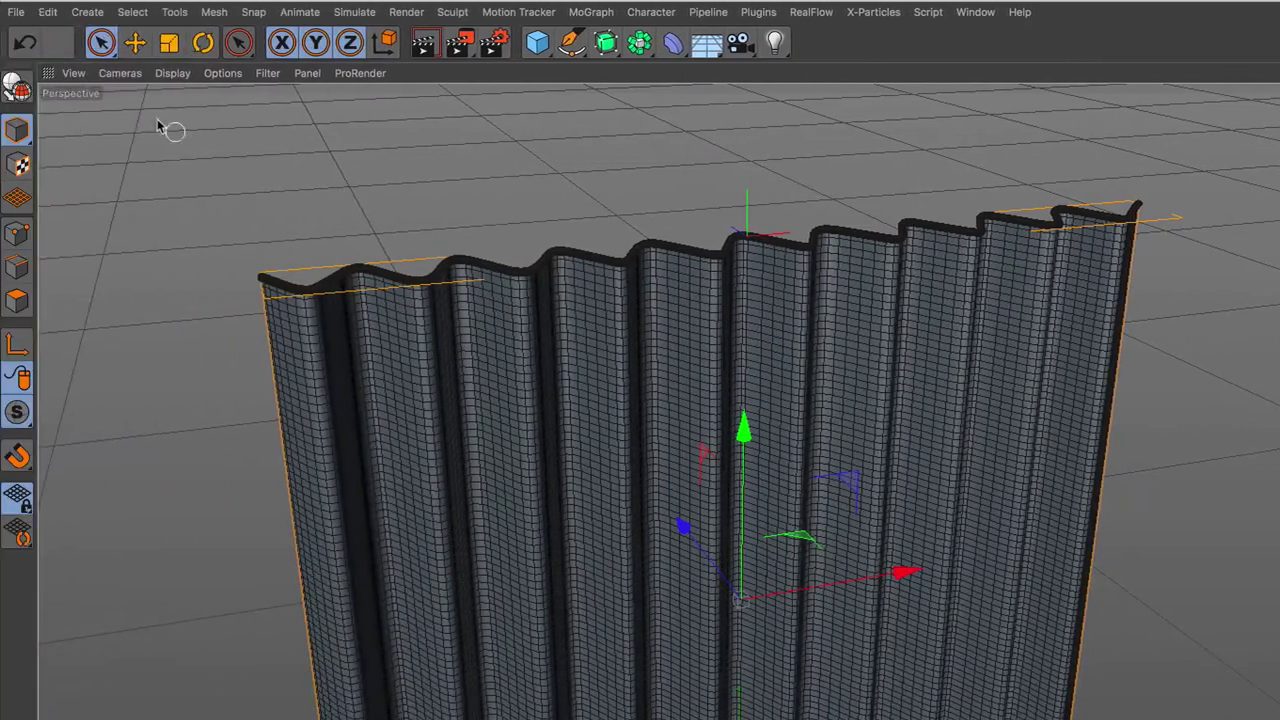
pyautogui.click(16, 88)
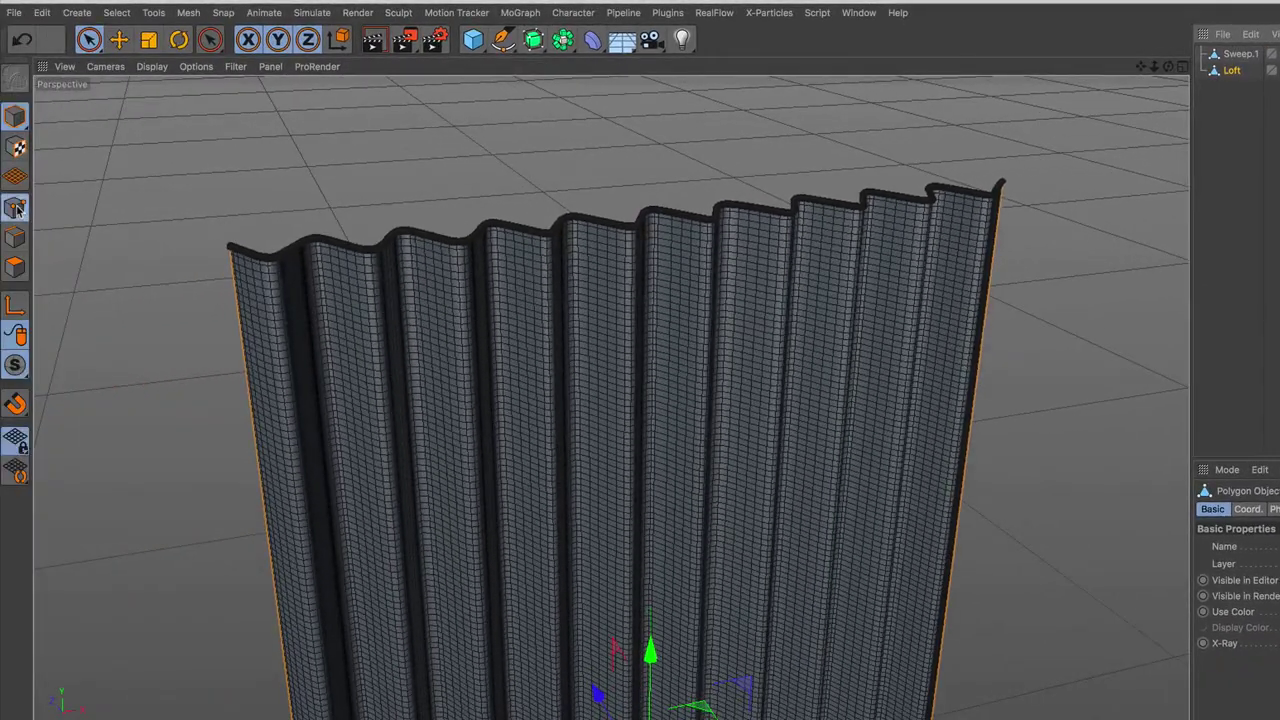
# - In Points mode, box-select the Loft's top row of points in the maximized Front view
pyautogui.click(22, 207)
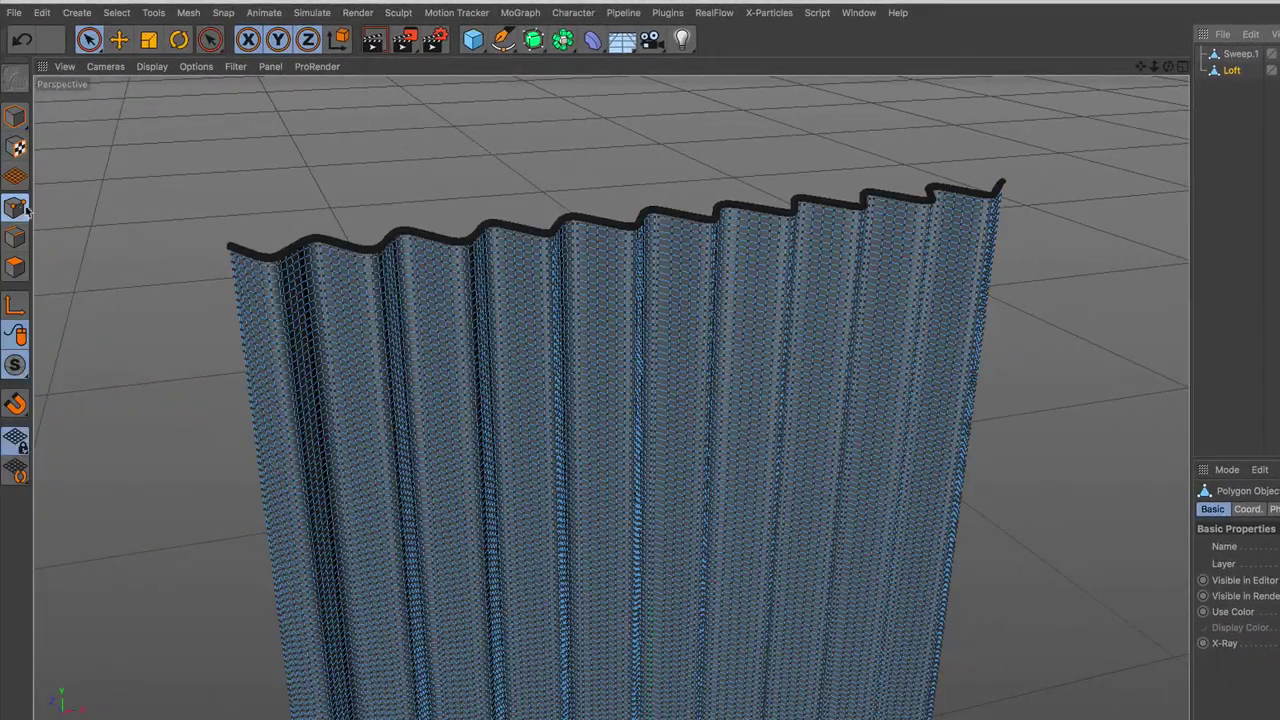
pyautogui.click(88, 40)
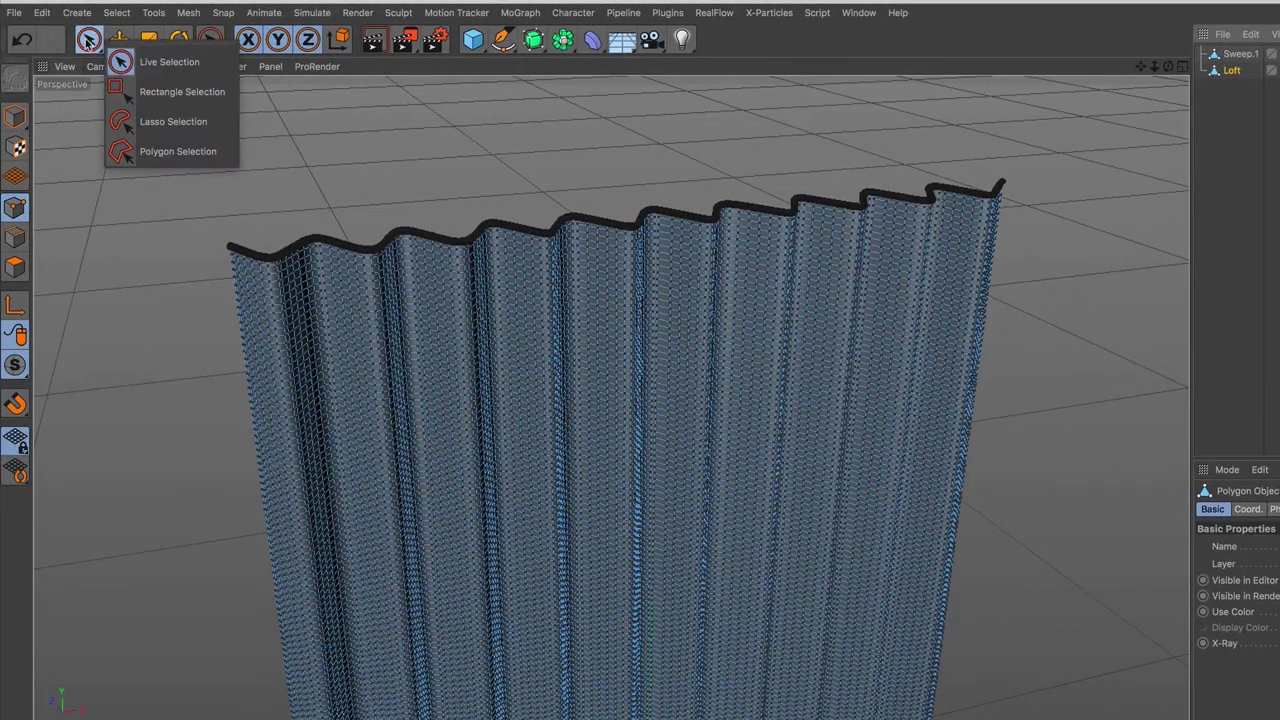
pyautogui.click(153, 100)
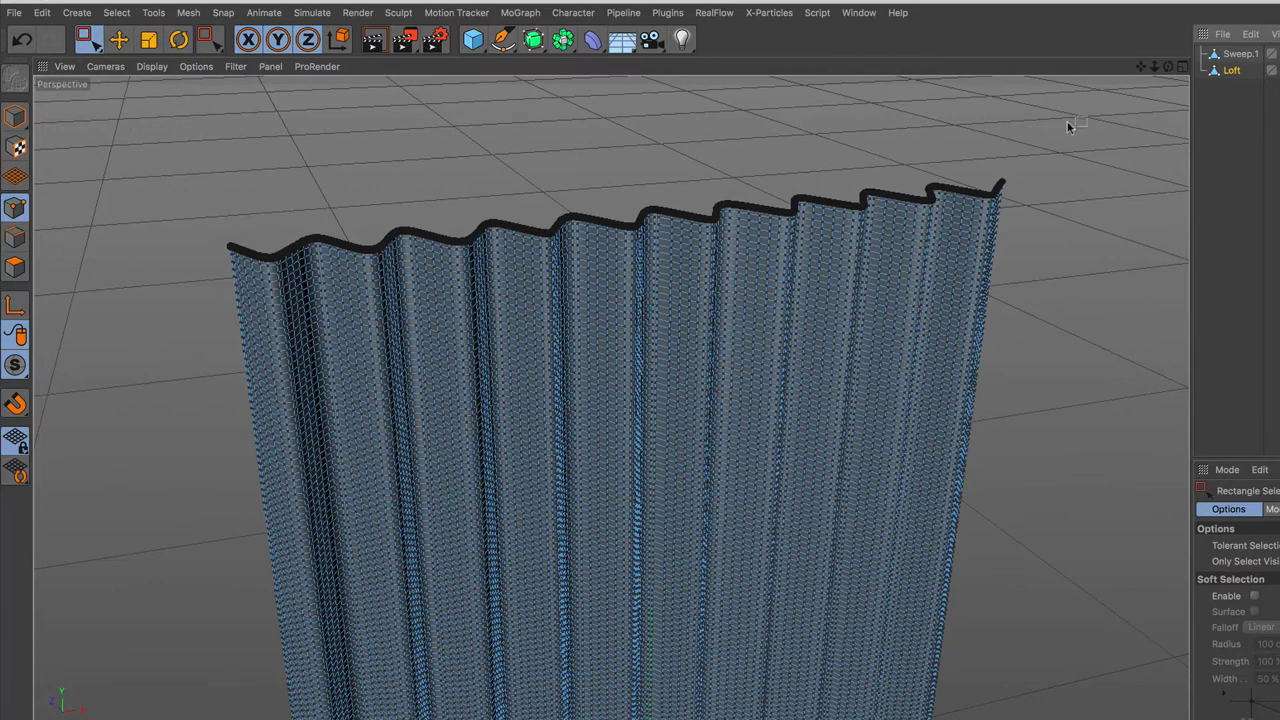
pyautogui.click(1189, 66)
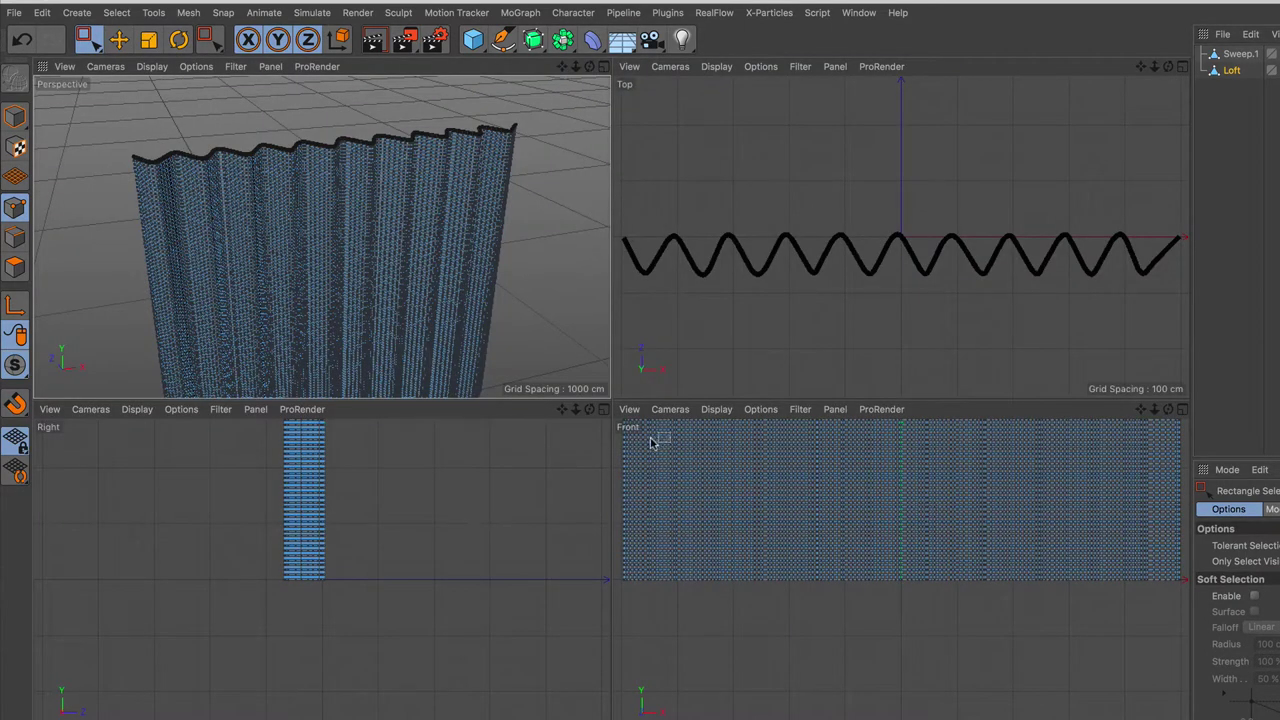
pyautogui.click(1182, 410)
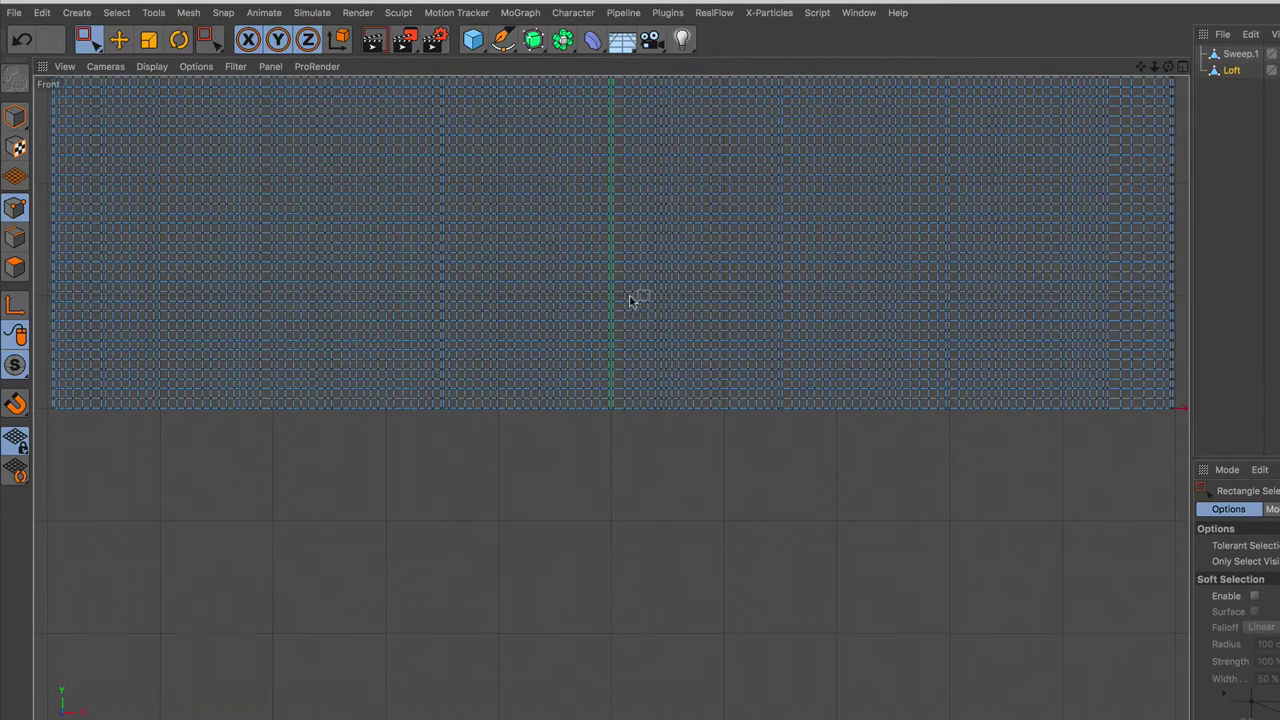
pyautogui.keyDown('alt'); pyautogui.moveTo(630, 300); pyautogui.dragTo(640, 232); pyautogui.keyUp('alt')
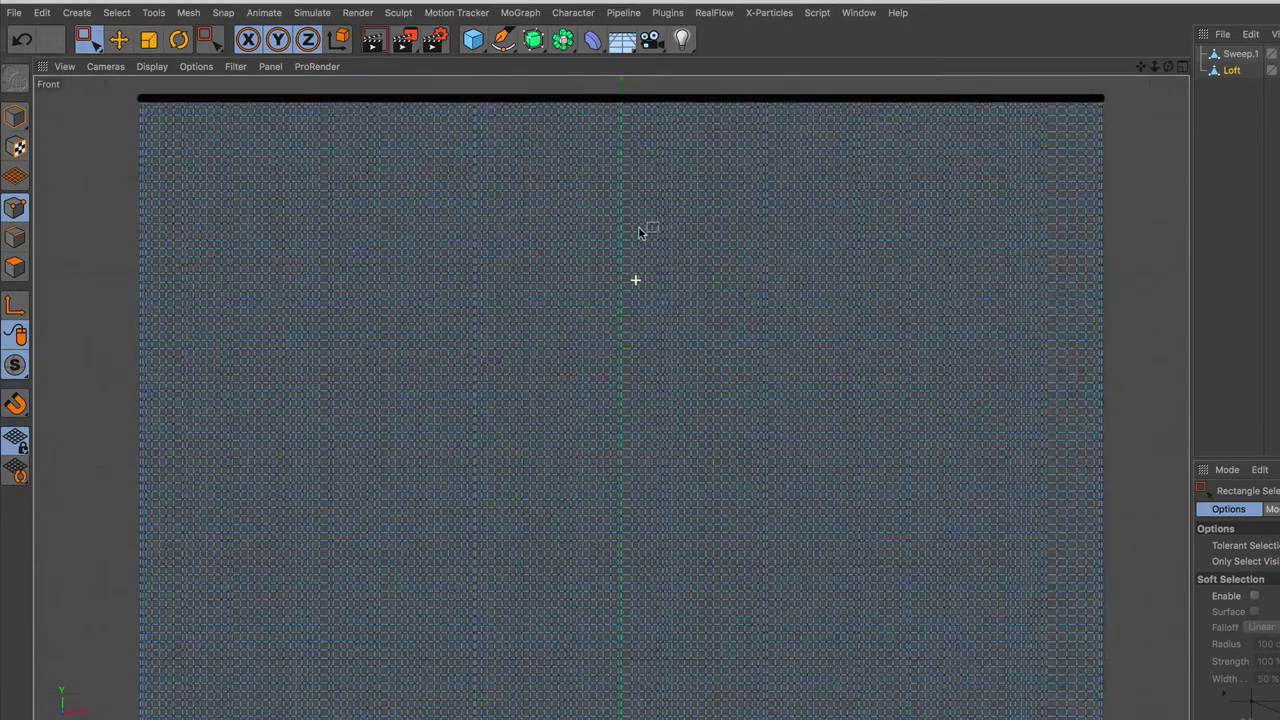
pyautogui.scroll(-2, 640, 232)
pyautogui.keyDown('alt'); pyautogui.moveTo(631, 234); pyautogui.dragTo(611, 314, button='middle'); pyautogui.keyUp('alt')
pyautogui.scroll(1, 609, 271)
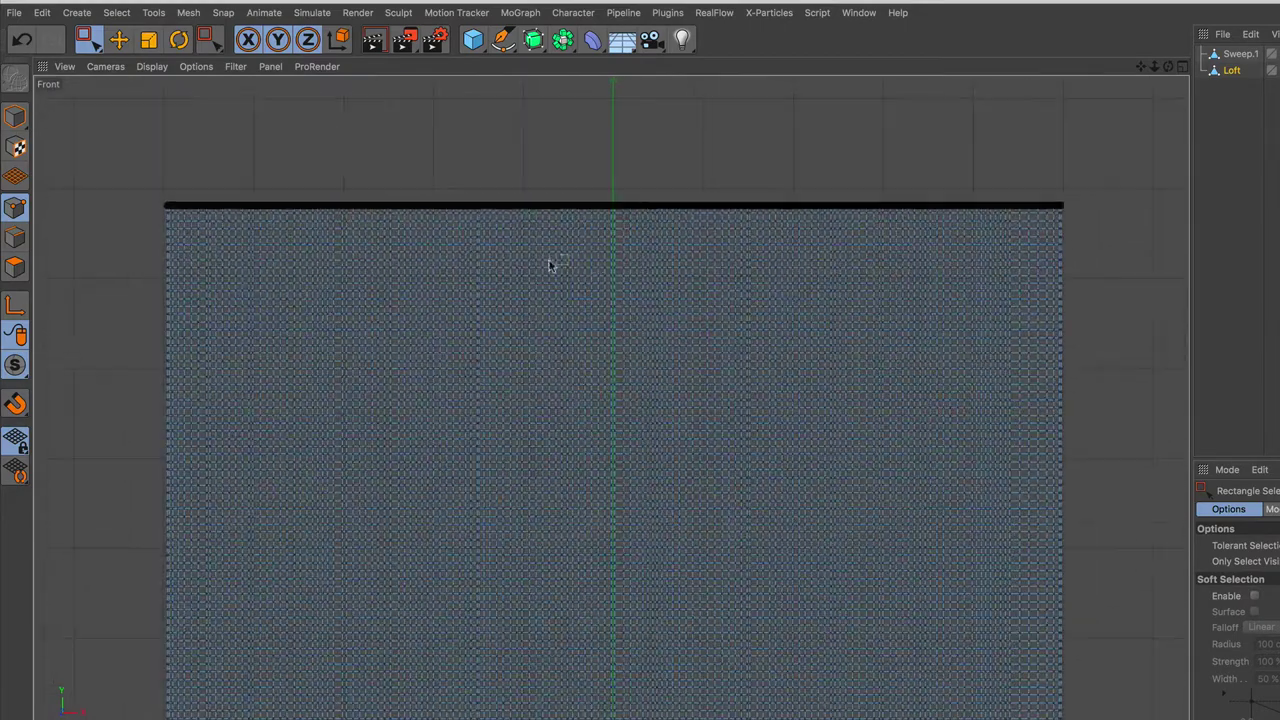
pyautogui.moveTo(143, 182); pyautogui.dragTo(1108, 215)
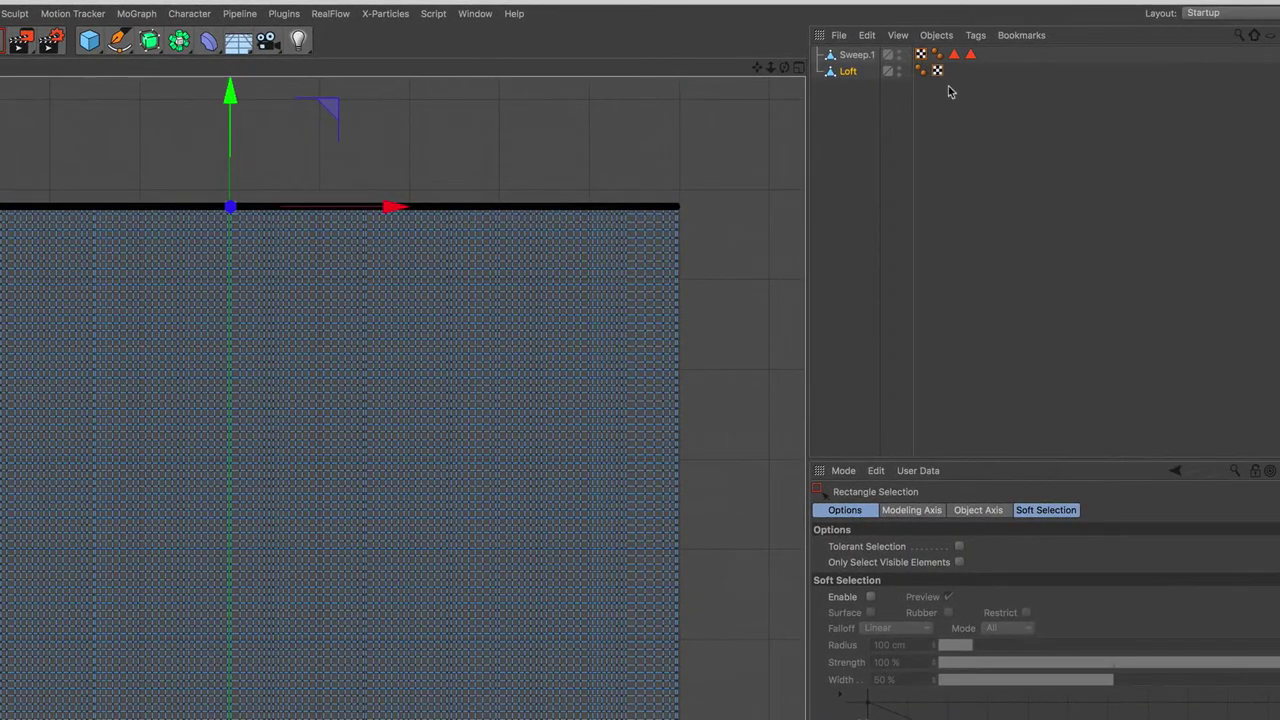
# - Add Cloth and Cloth Belt tags to the Loft, binding the belt to Sweep.1
pyautogui.click(975, 35)
pyautogui.moveTo(1016, 216)
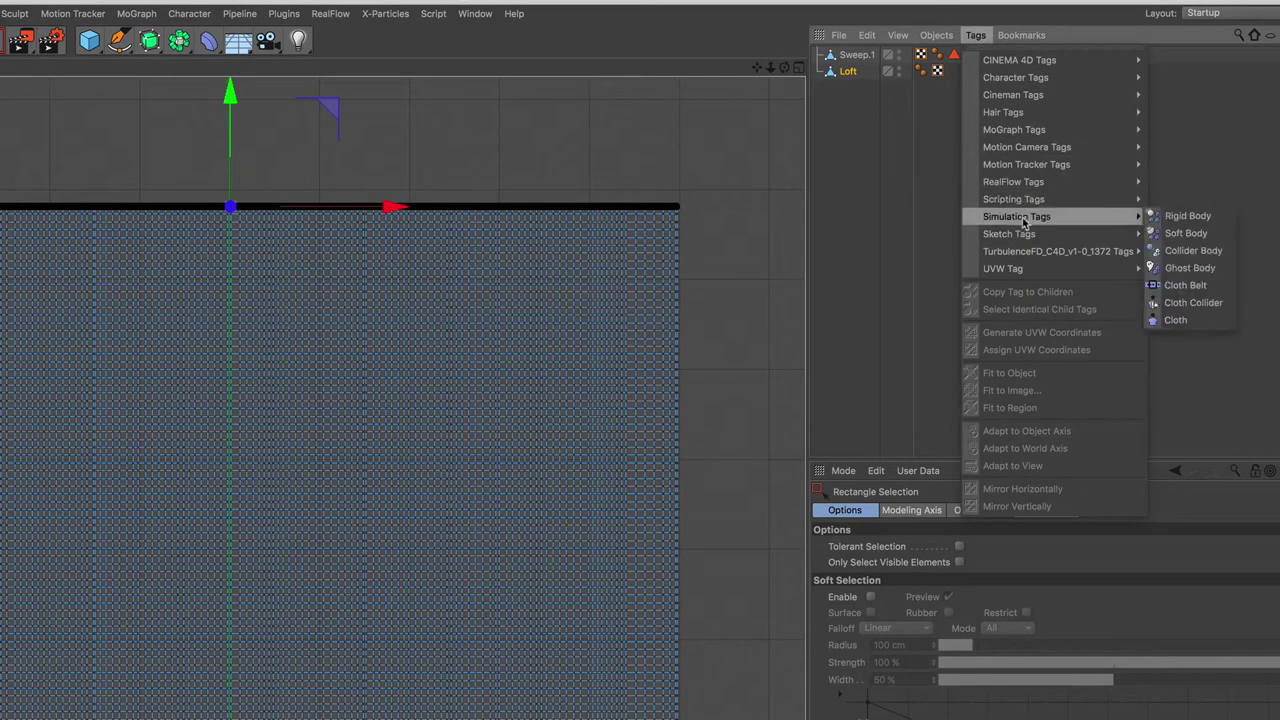
pyautogui.click(1206, 322)
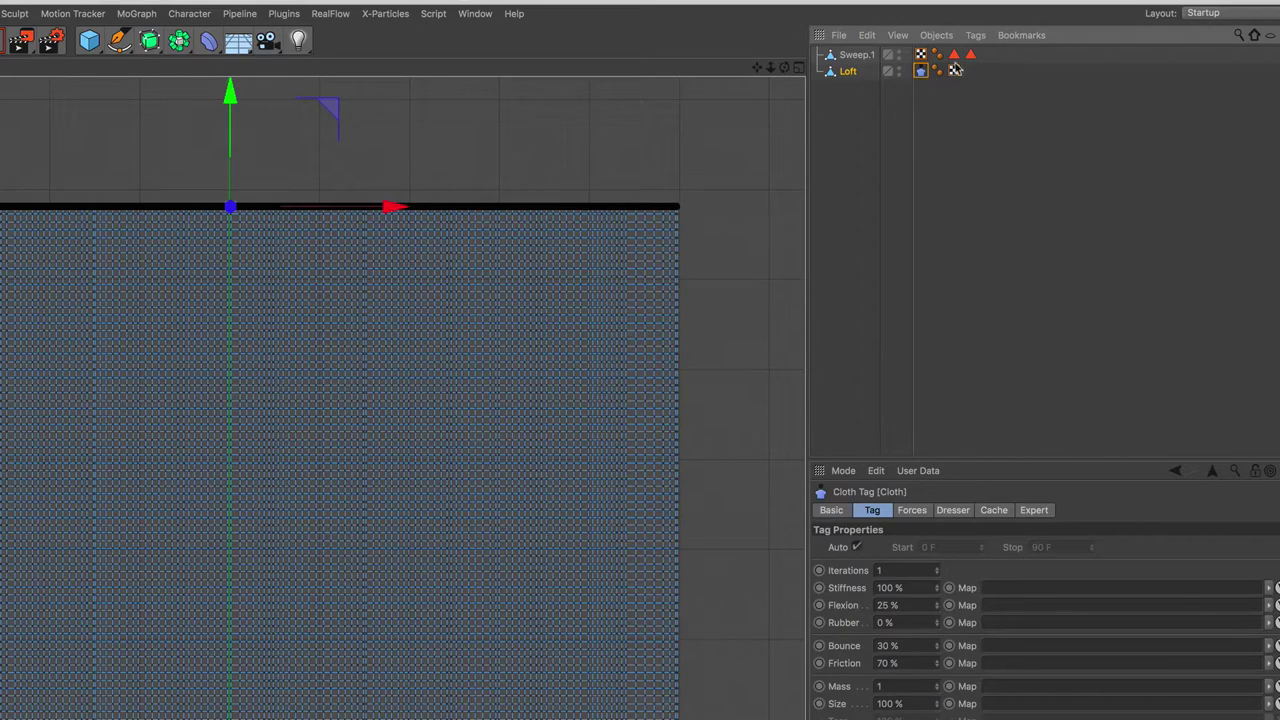
pyautogui.click(976, 36)
pyautogui.moveTo(1016, 216)
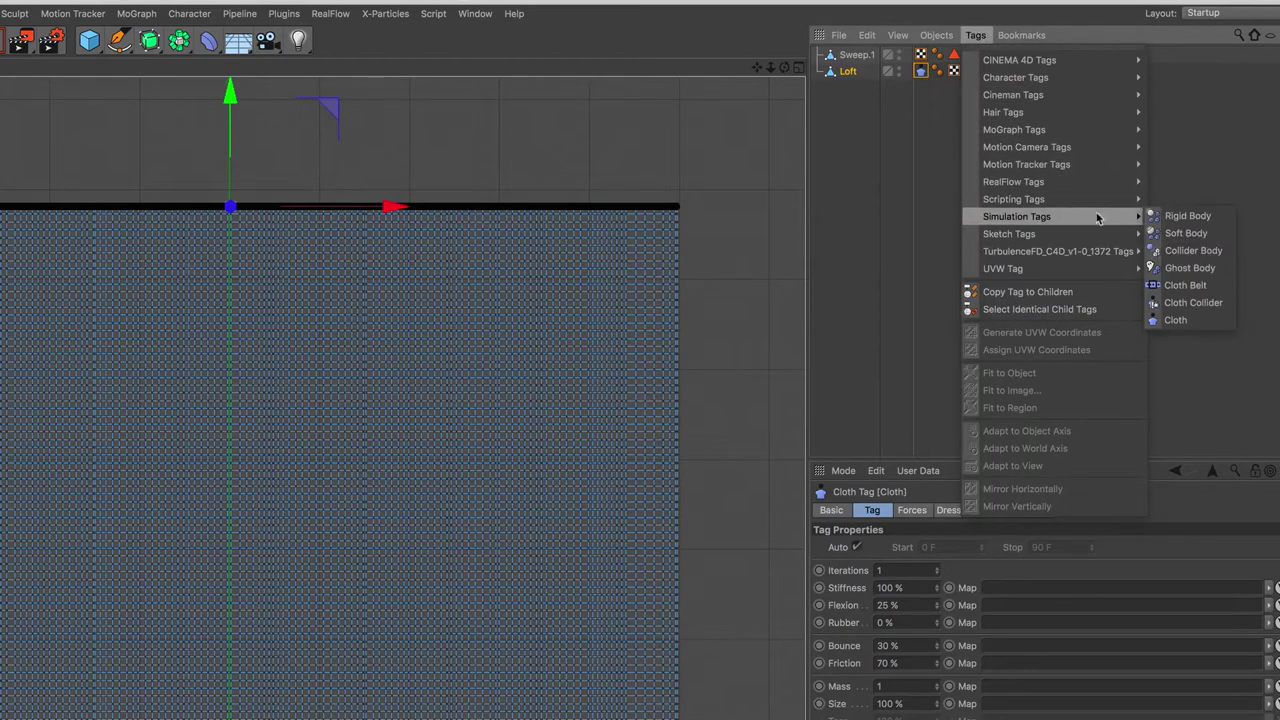
pyautogui.click(1225, 289)
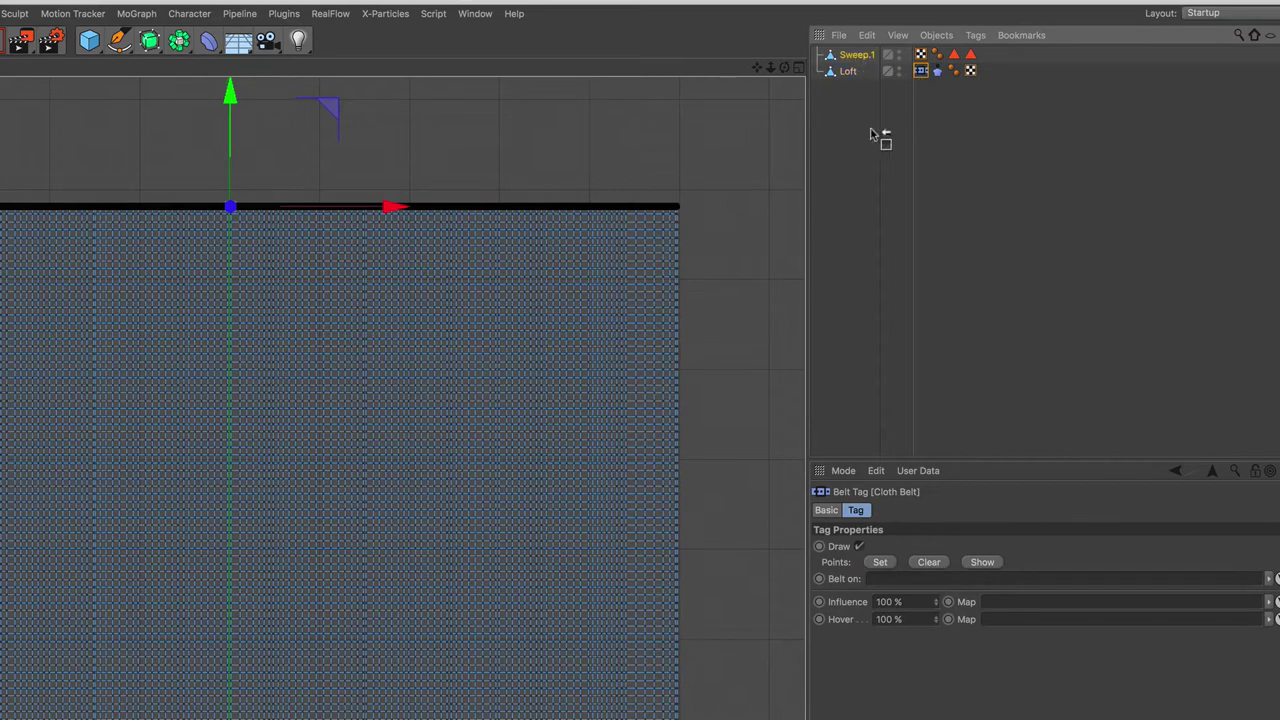
pyautogui.moveTo(871, 133); pyautogui.dragTo(885, 576)
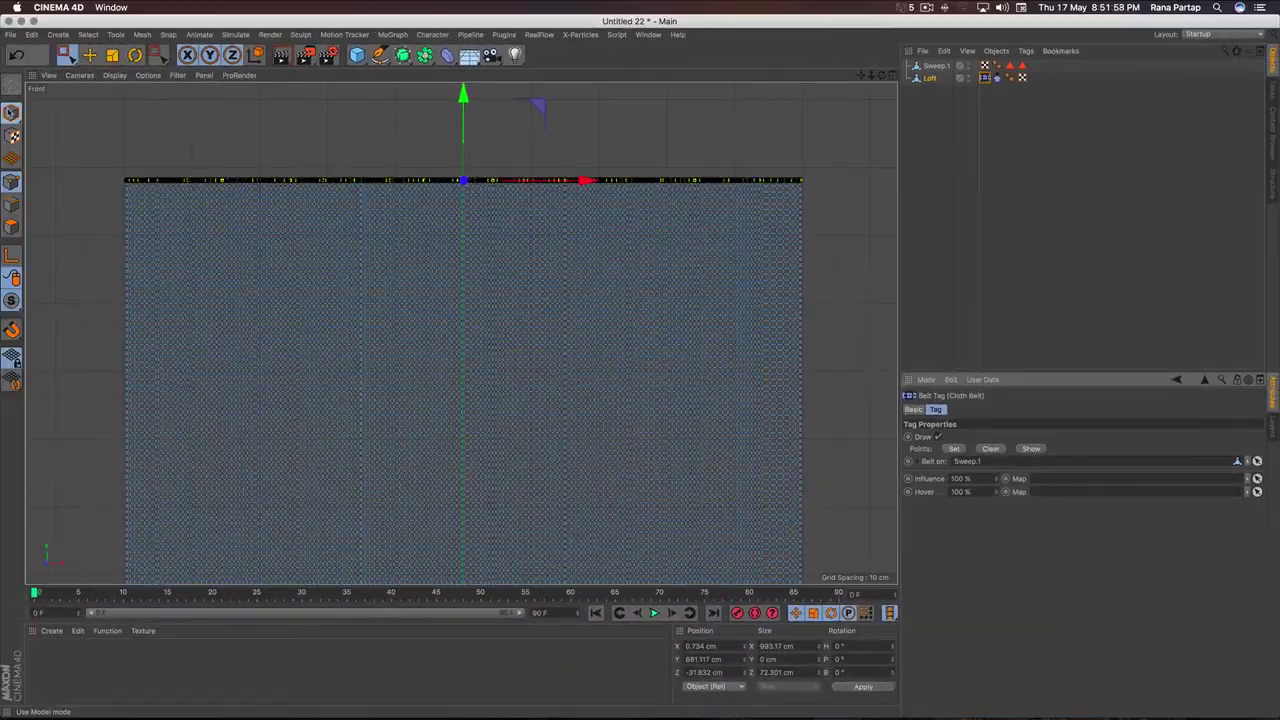
# - Restore Live Selection and return to a full Perspective view angled on the pleated curtain
pyautogui.click(66, 55)
pyautogui.click(105, 81)
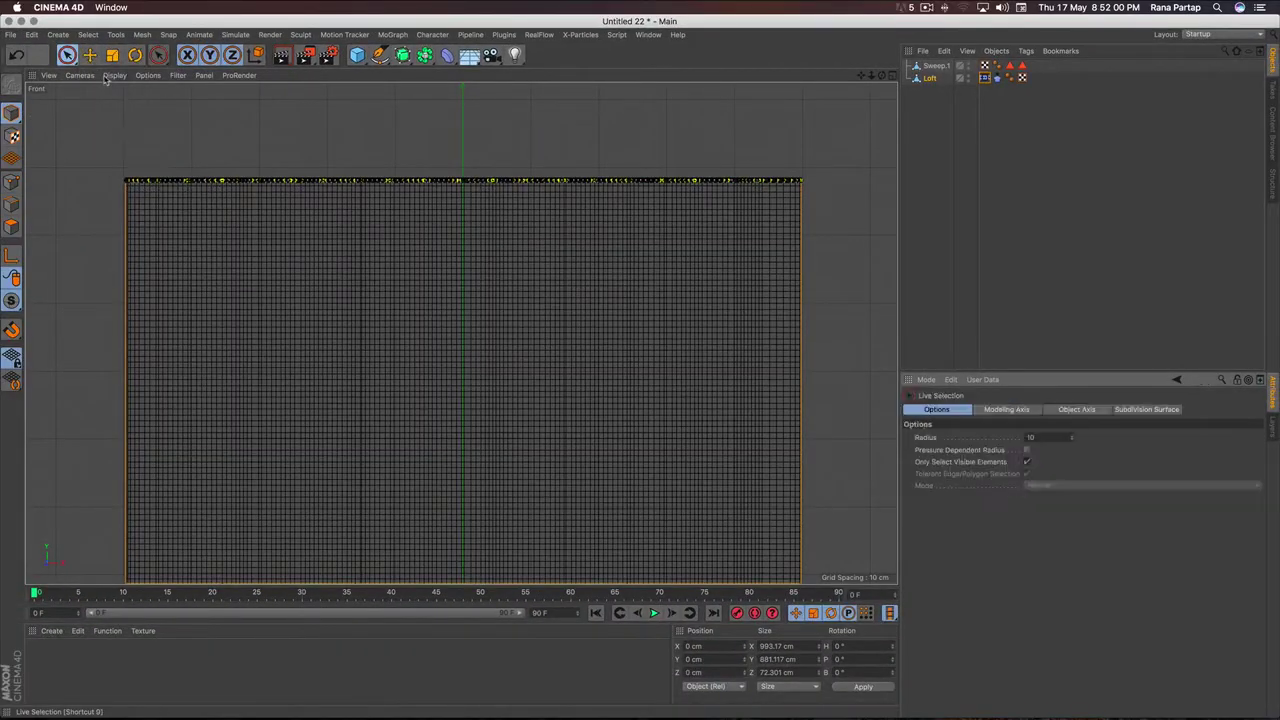
pyautogui.click(891, 76)
pyautogui.click(455, 76)
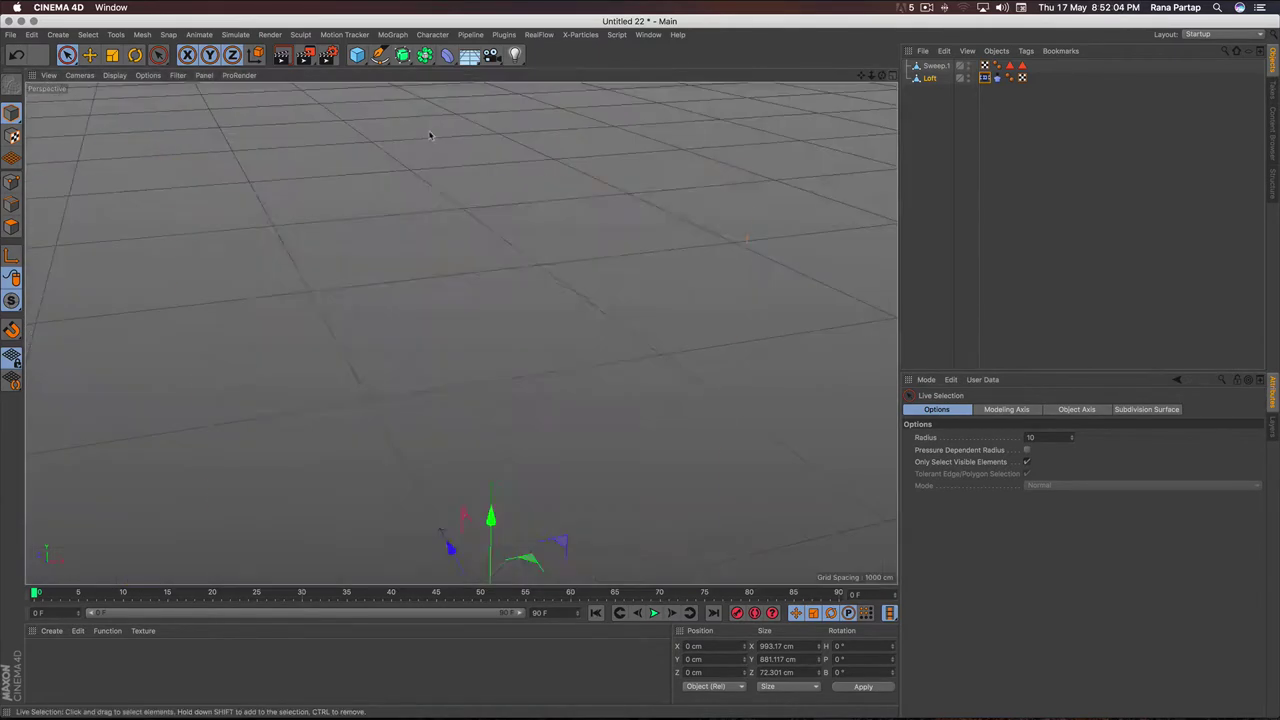
pyautogui.scroll(-3, 460, 290)
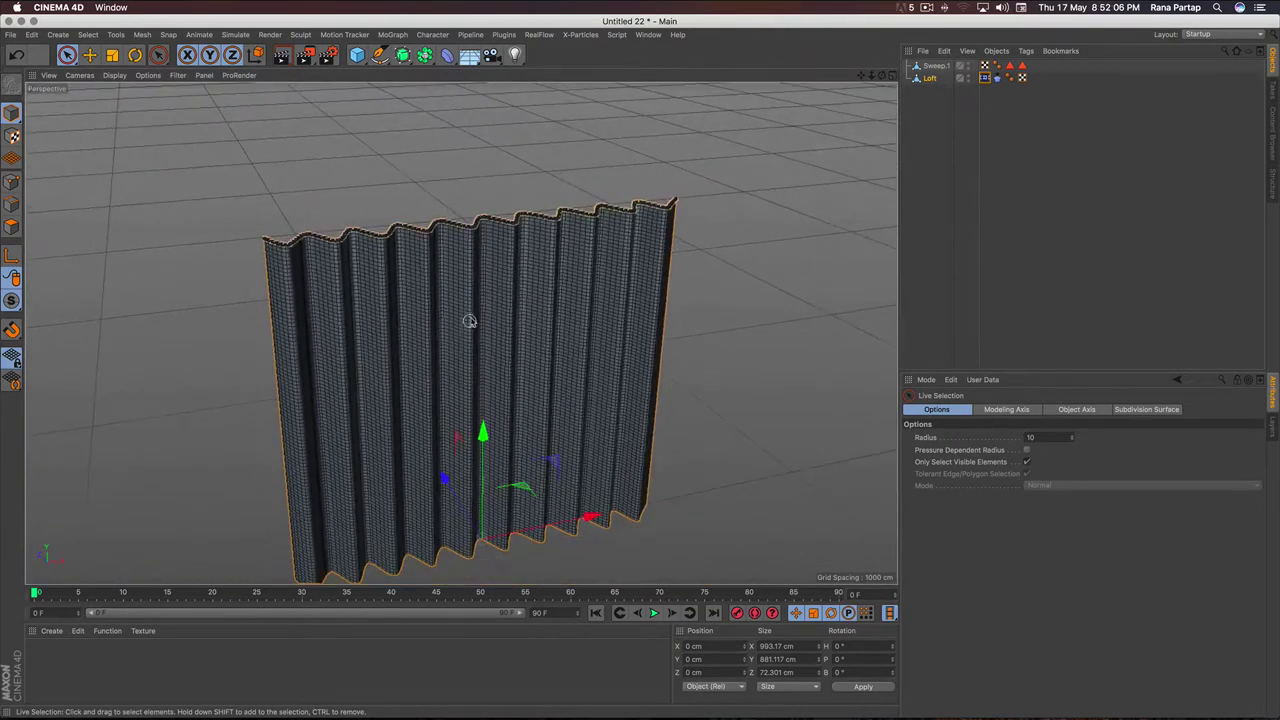
pyautogui.moveTo(466, 318)
pyautogui.keyDown('alt'); pyautogui.mouseDown()
pyautogui.moveTo(474, 285)
pyautogui.moveTo(469, 320)
pyautogui.moveTo(486, 286)
pyautogui.moveTo(480, 308)
pyautogui.mouseUp(); pyautogui.keyUp('alt')
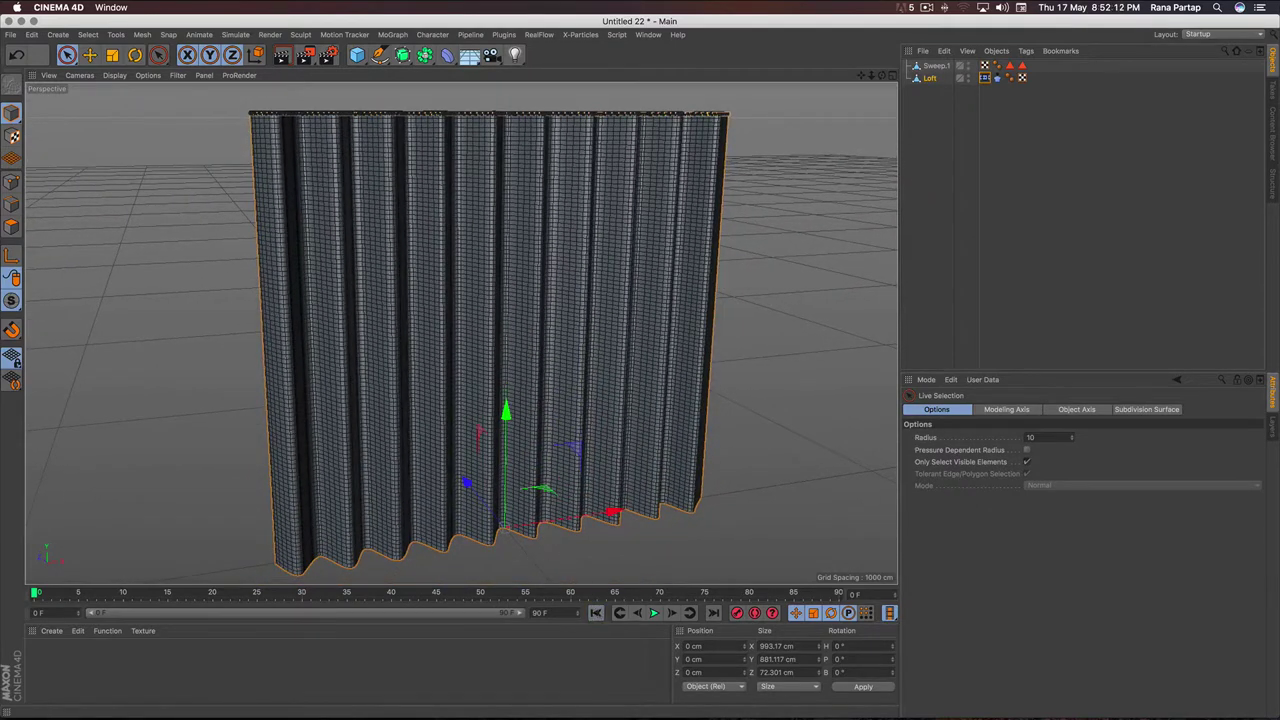
# - Set the scene's end frame and preview range to 200
pyautogui.write('200')
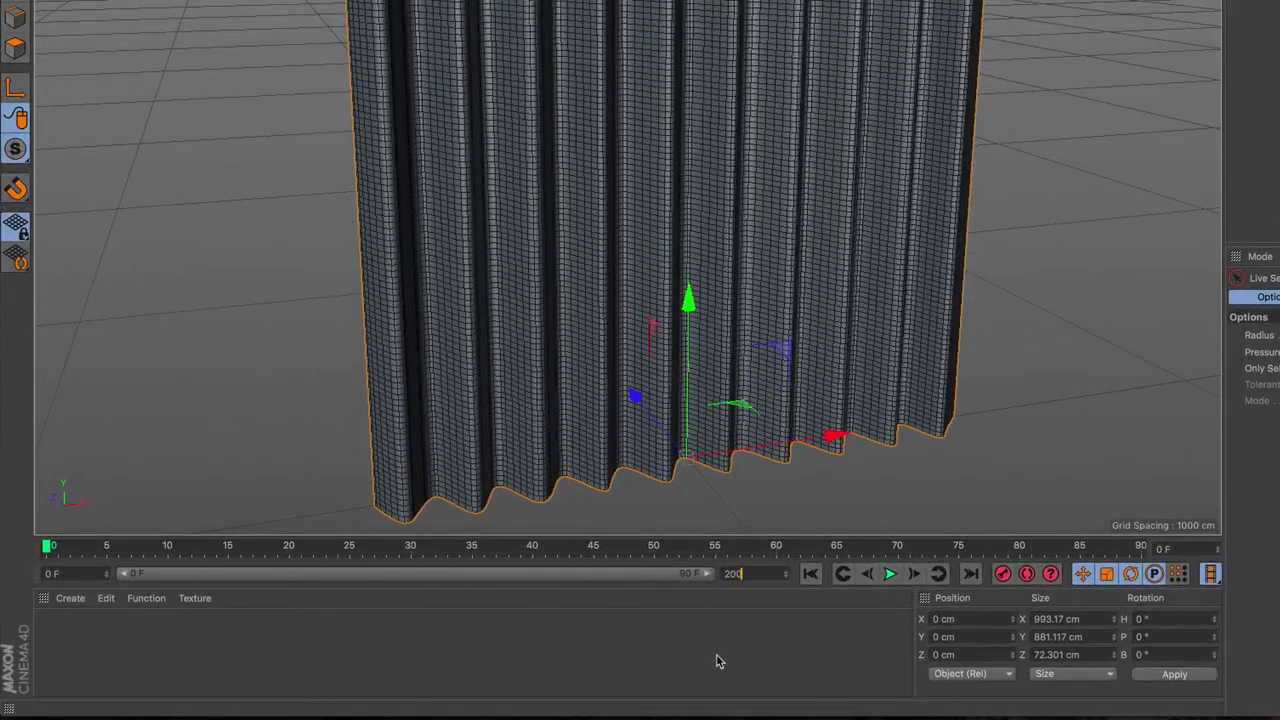
pyautogui.press('Return')
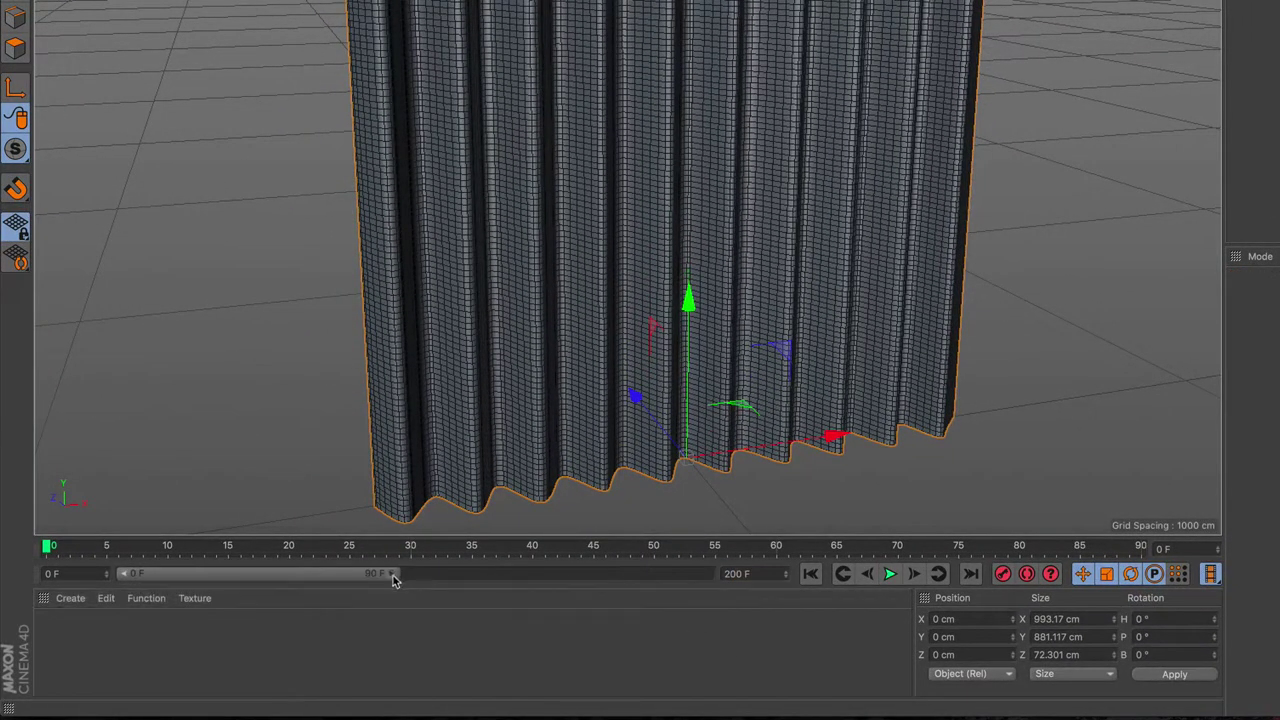
pyautogui.moveTo(397, 573); pyautogui.dragTo(733, 606)
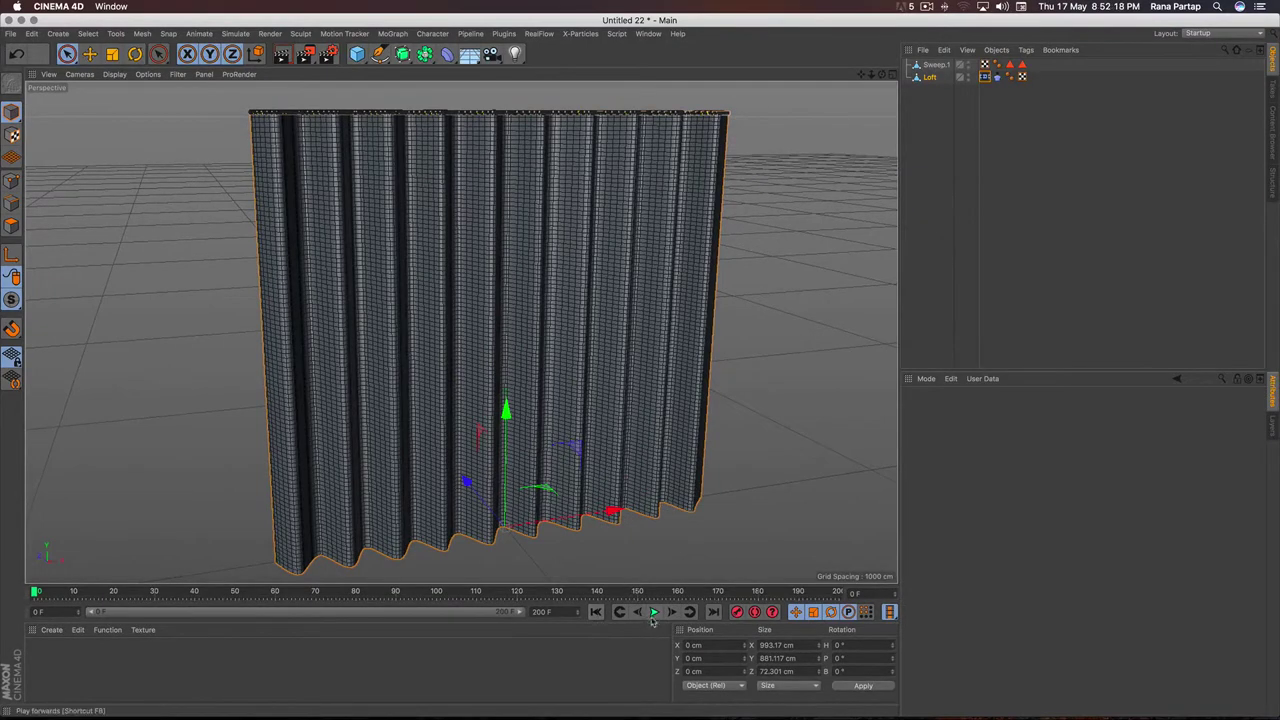
# - Test-play the cloth simulation, rewind to the first frame, and show the Cloth tag's settings
pyautogui.click(654, 612)
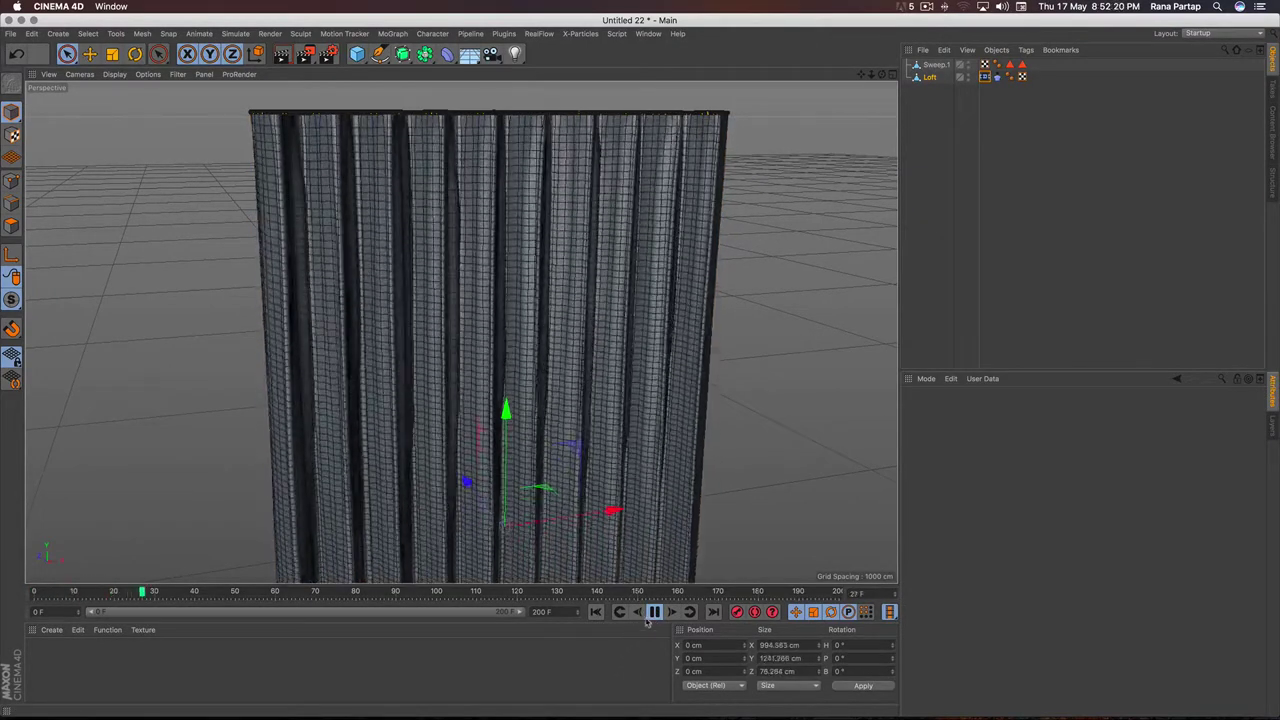
pyautogui.click(654, 612)
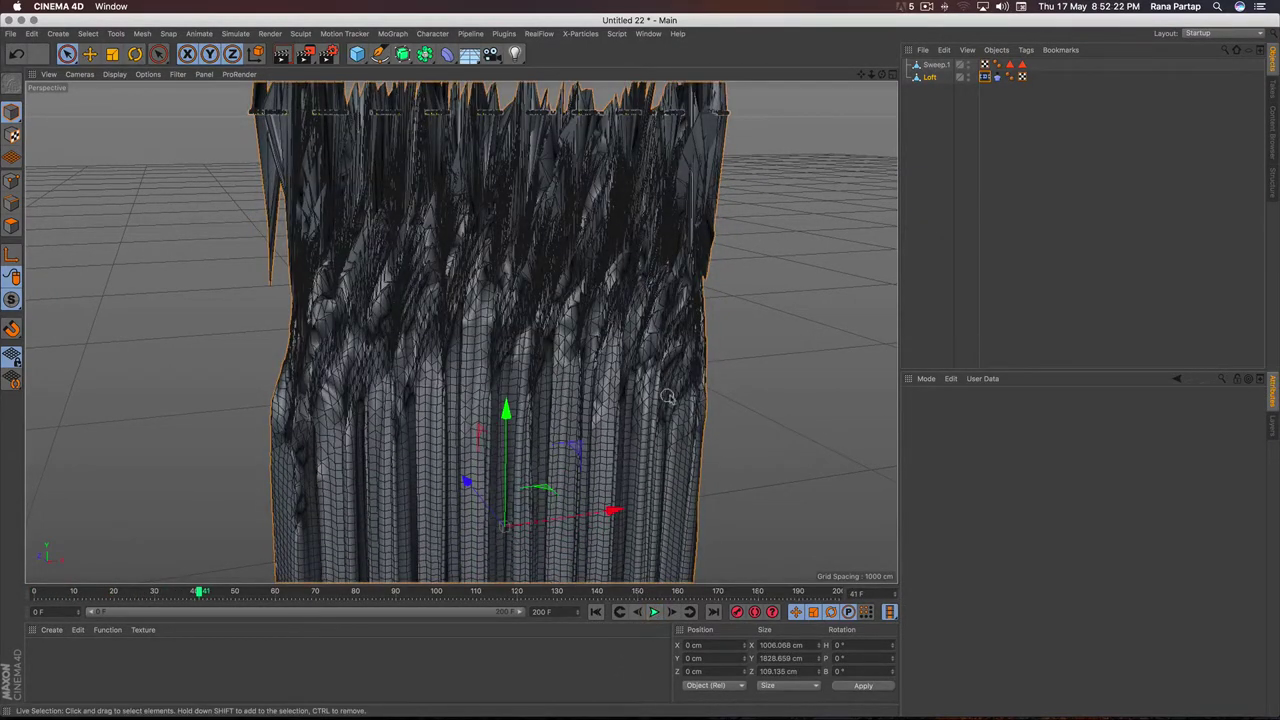
pyautogui.click(596, 612)
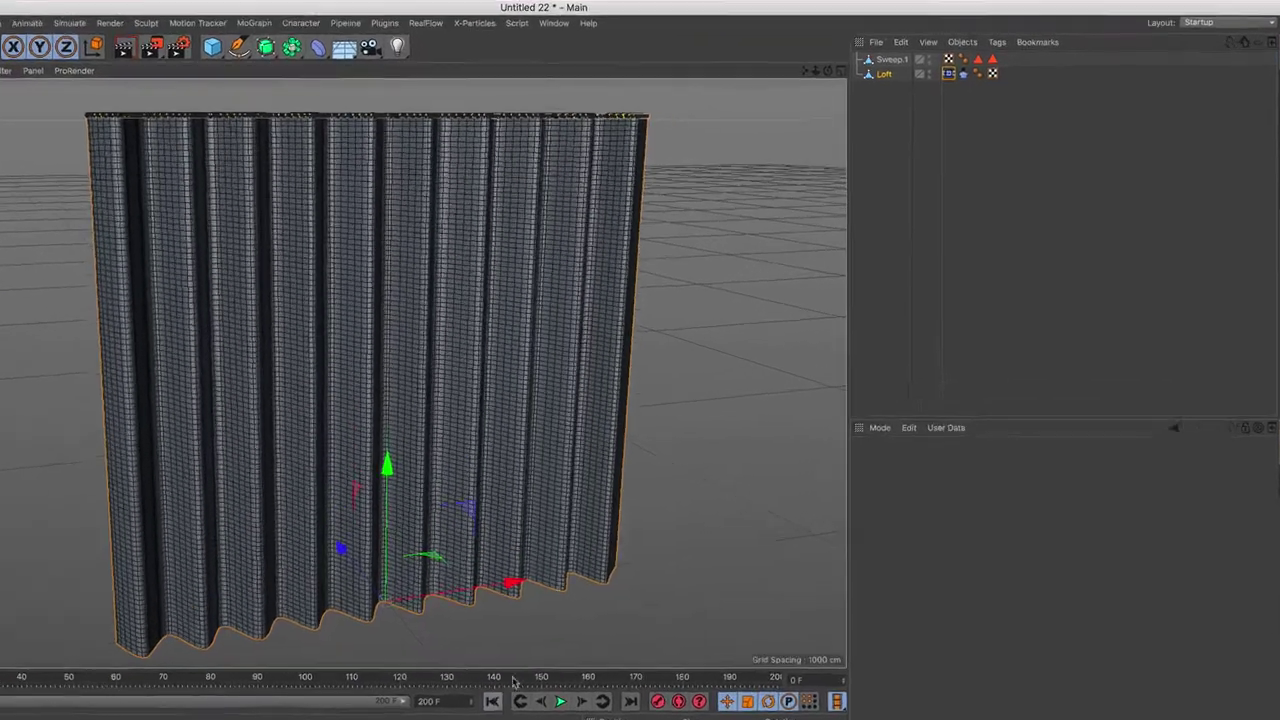
pyautogui.click(933, 72)
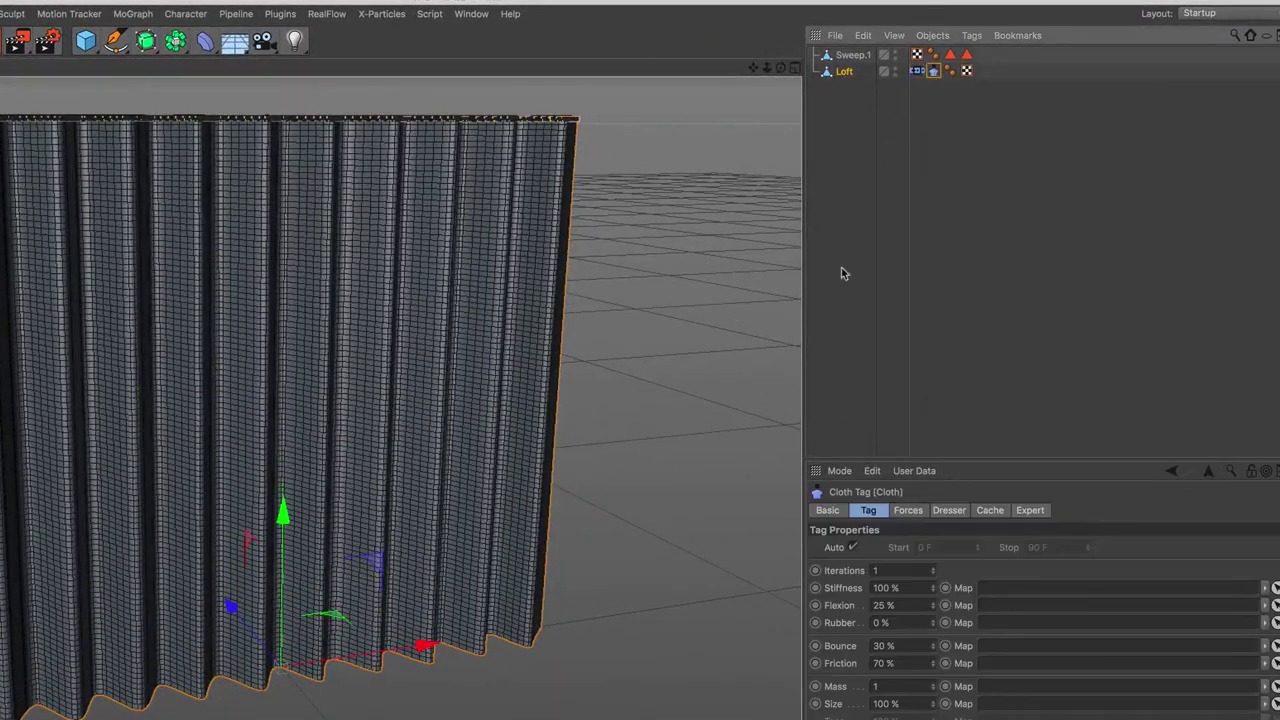
# - Use Cloth Iterations 12 and Stiffness 75 %, replay the drape, then reset to frame 0
pyautogui.click(871, 515)
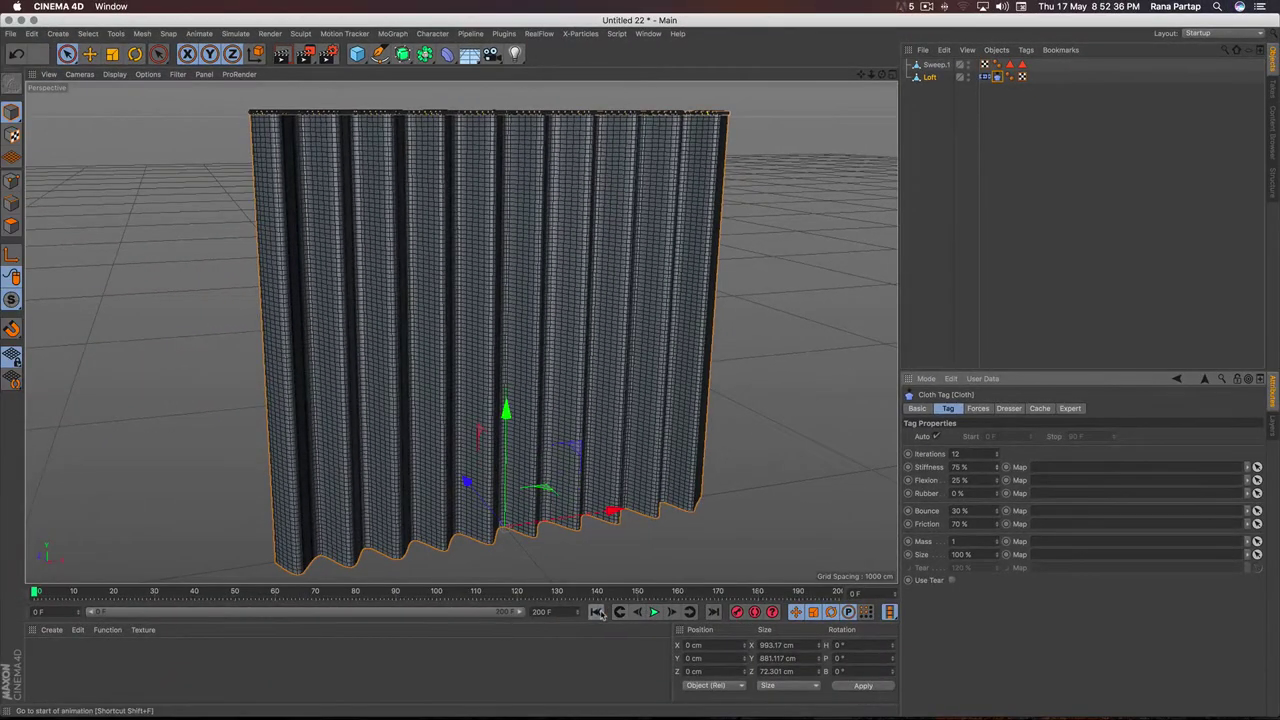
pyautogui.click(655, 612)
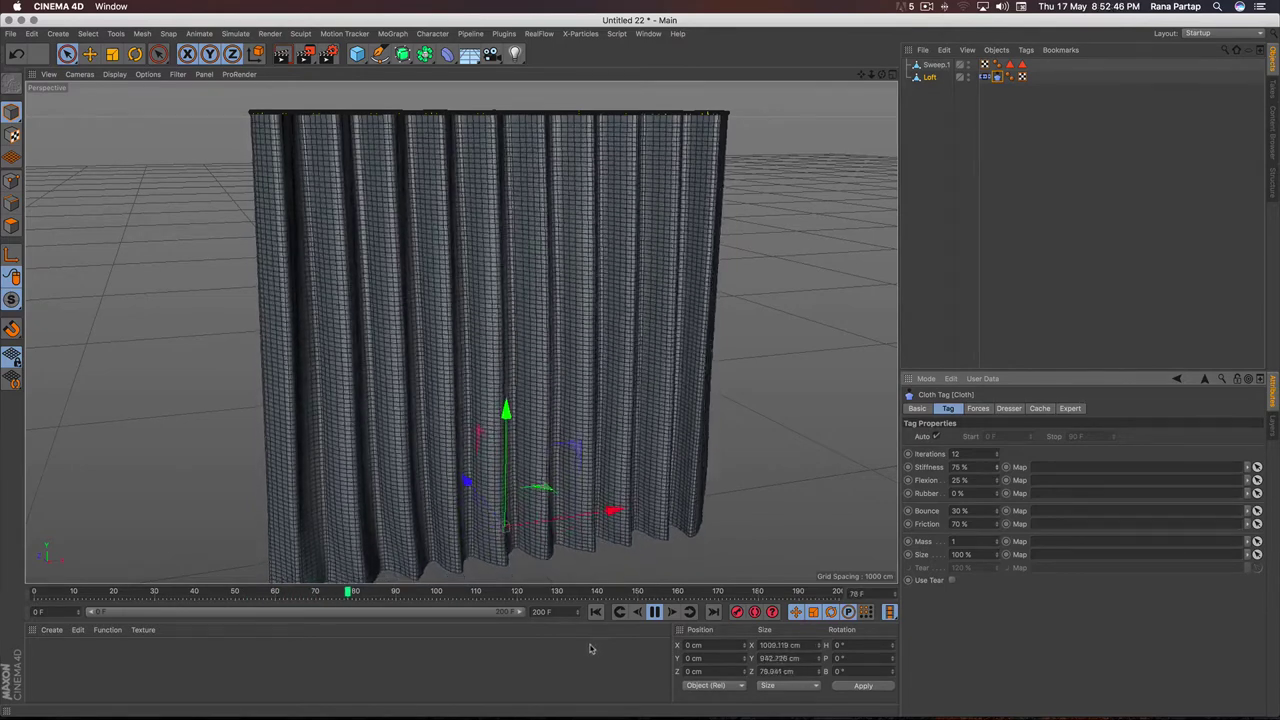
pyautogui.click(652, 614)
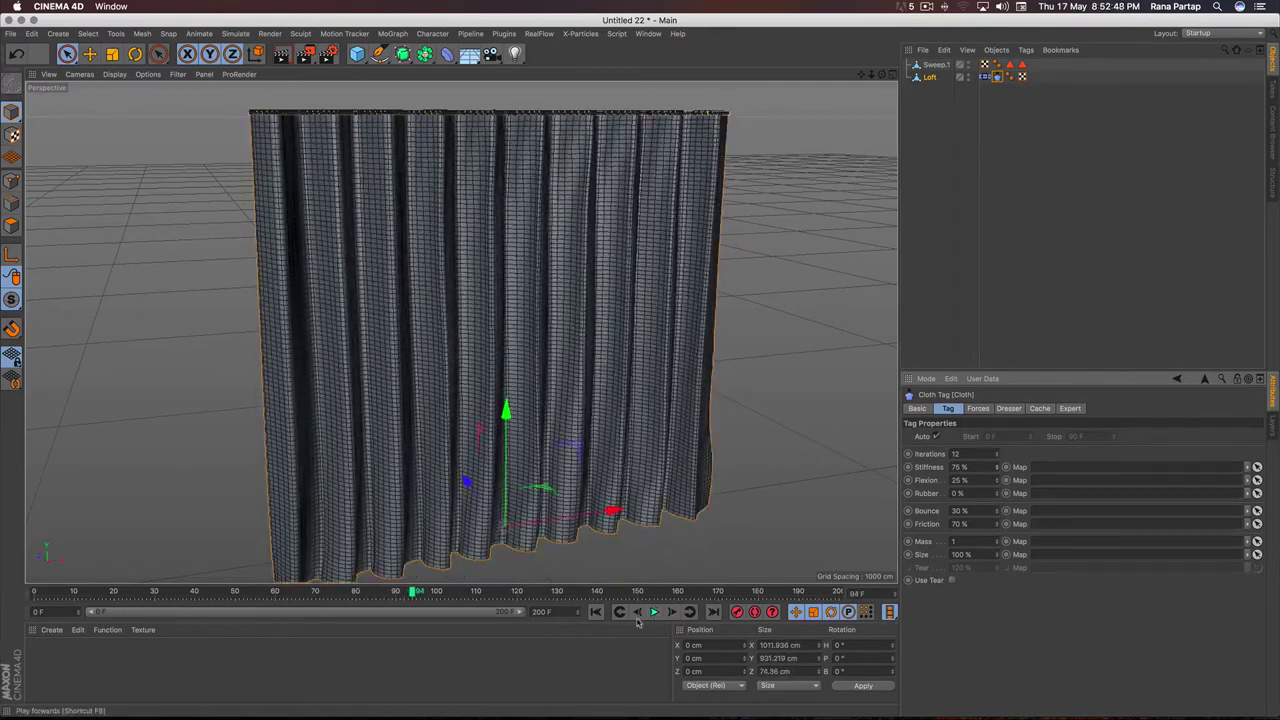
pyautogui.click(595, 612)
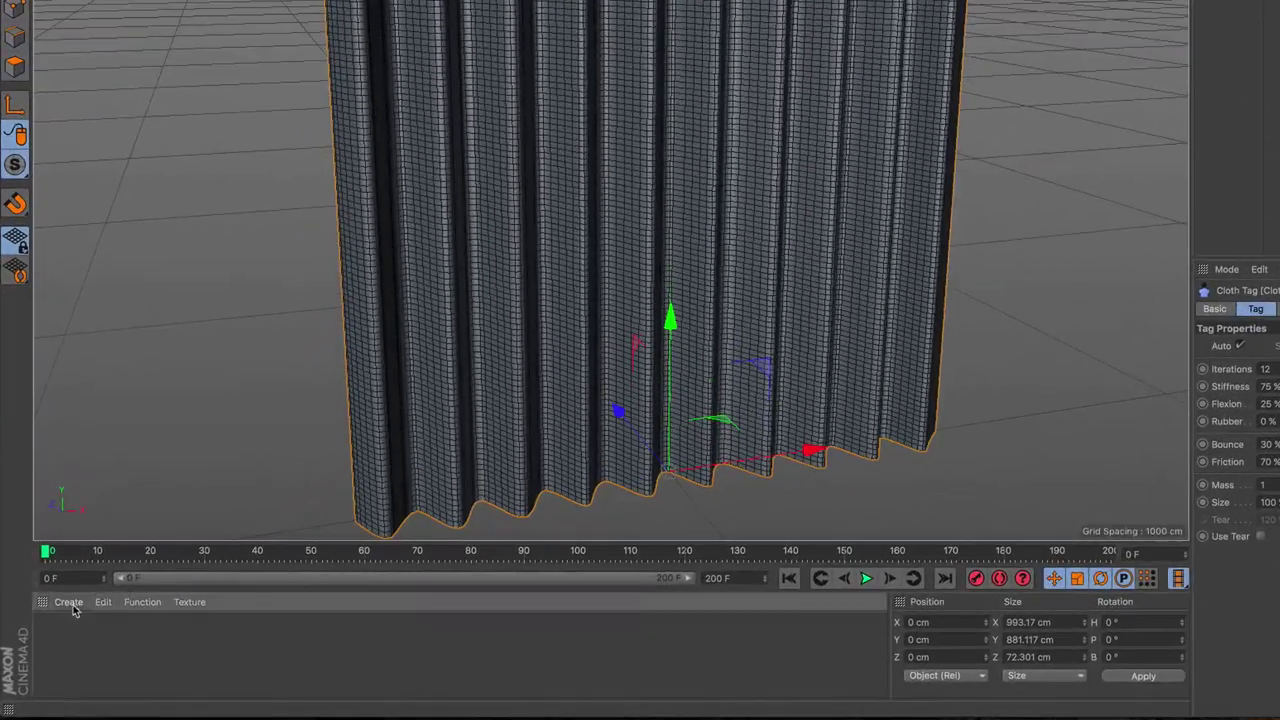
# - Create material Mat with Reflectance off and the orange leaf-pattern image as its colour texture
pyautogui.click(62, 610)
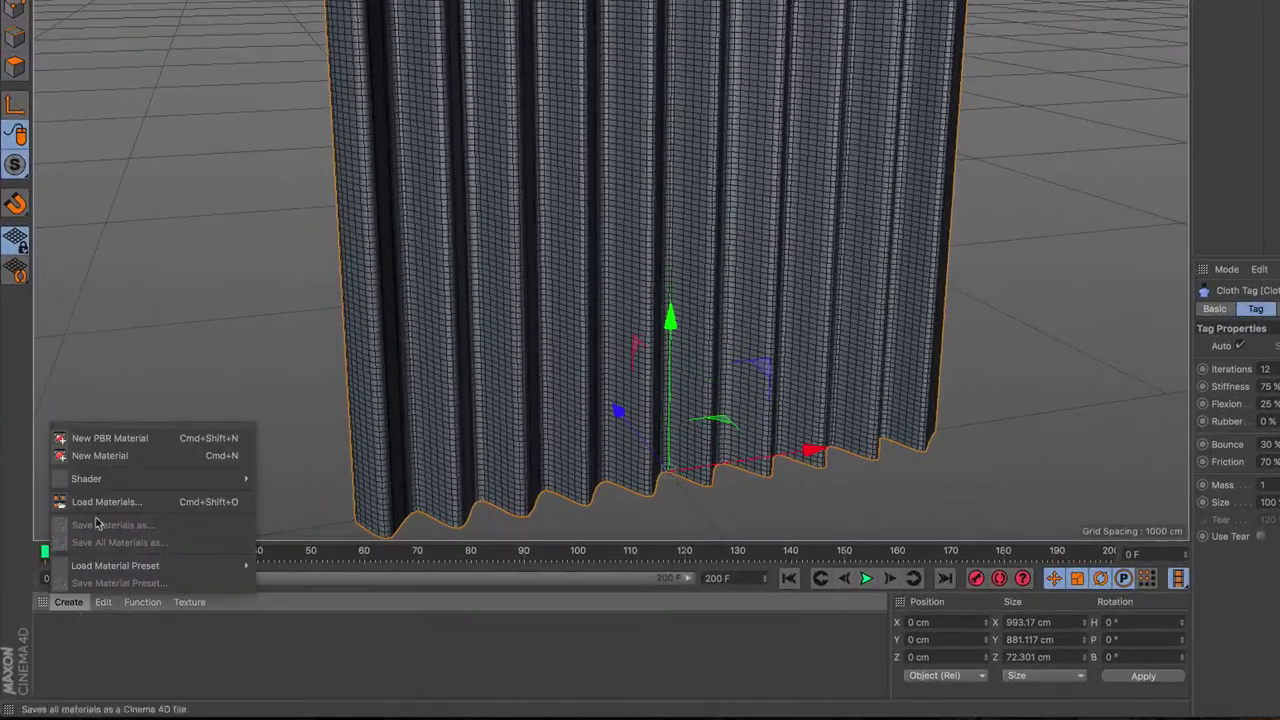
pyautogui.click(139, 460)
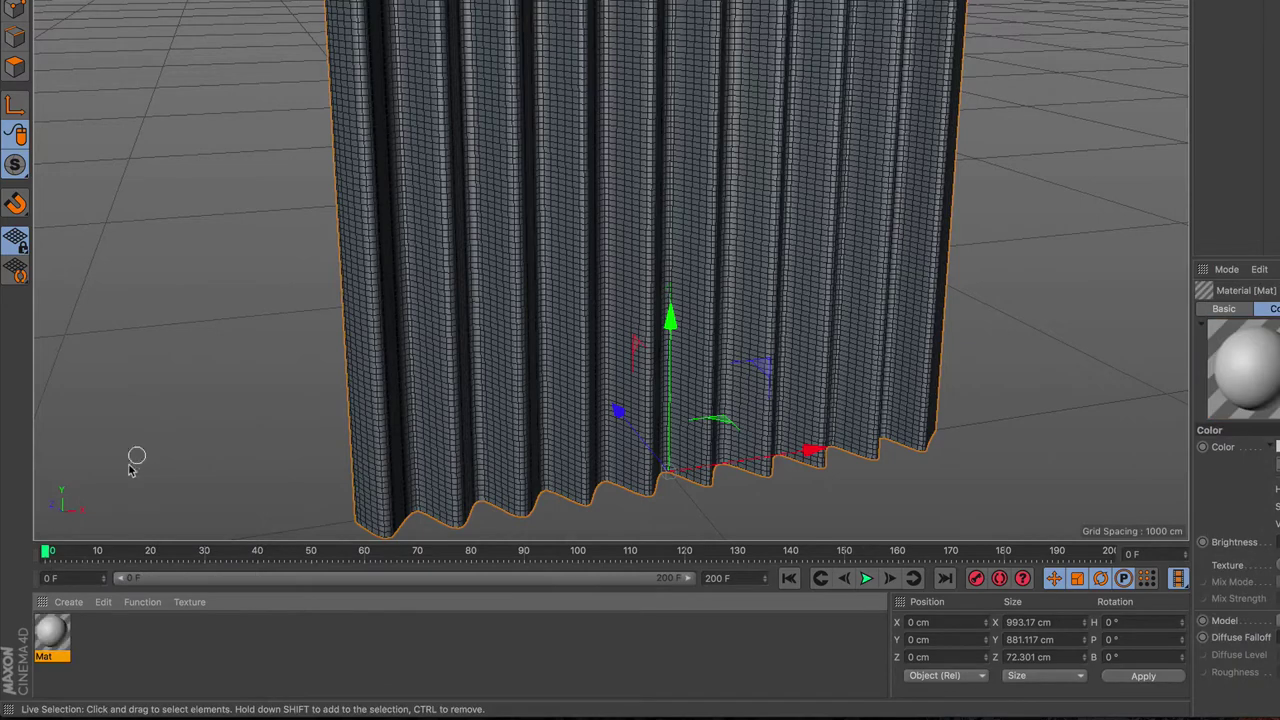
pyautogui.doubleClick(52, 632)
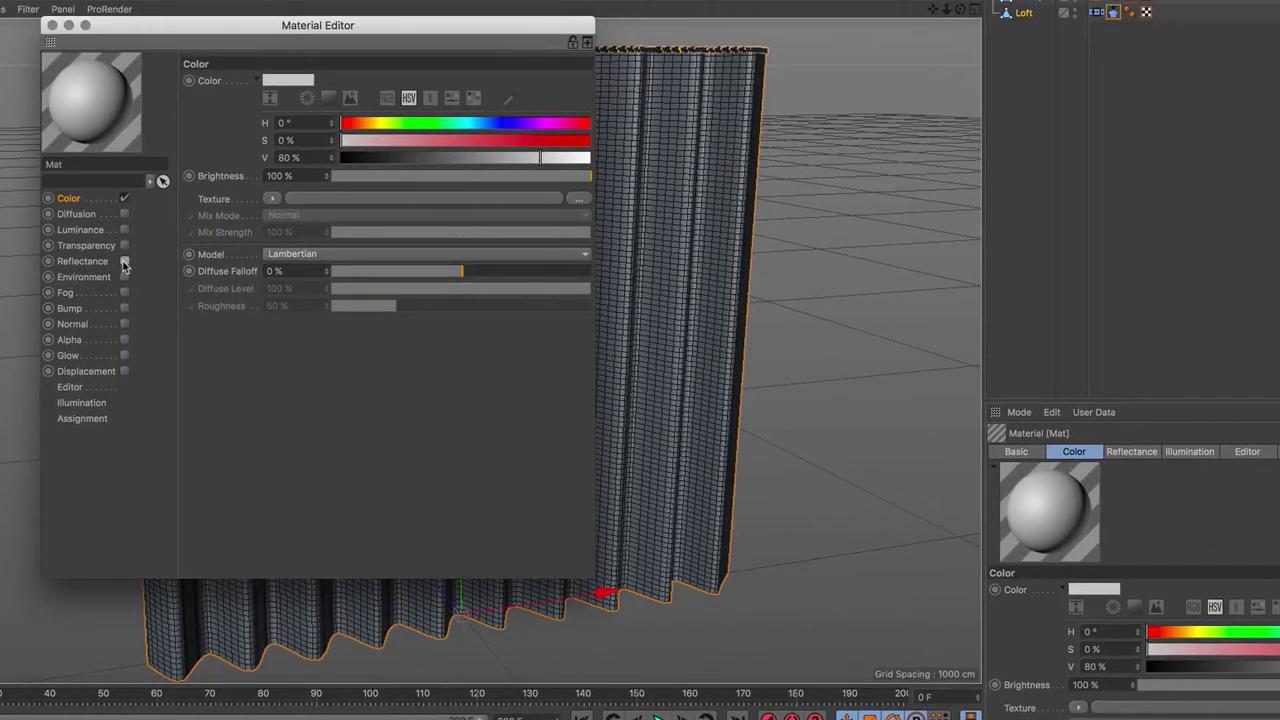
pyautogui.click(124, 261)
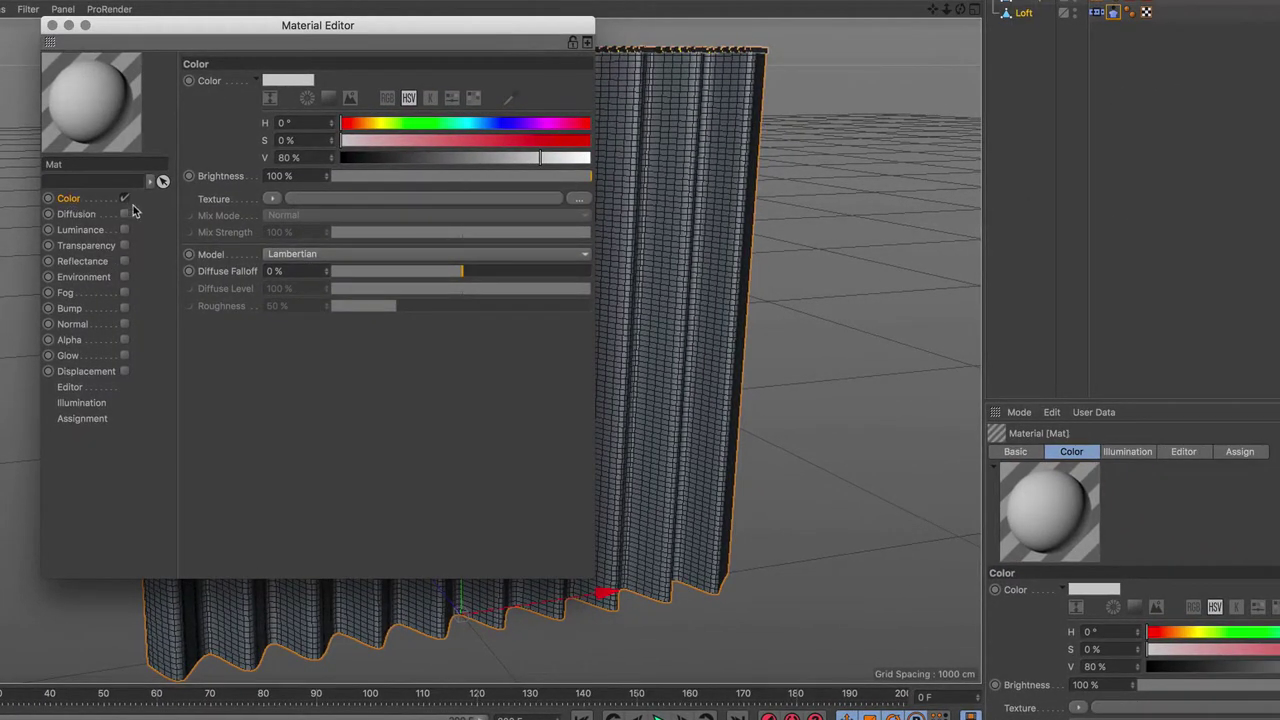
pyautogui.click(274, 200)
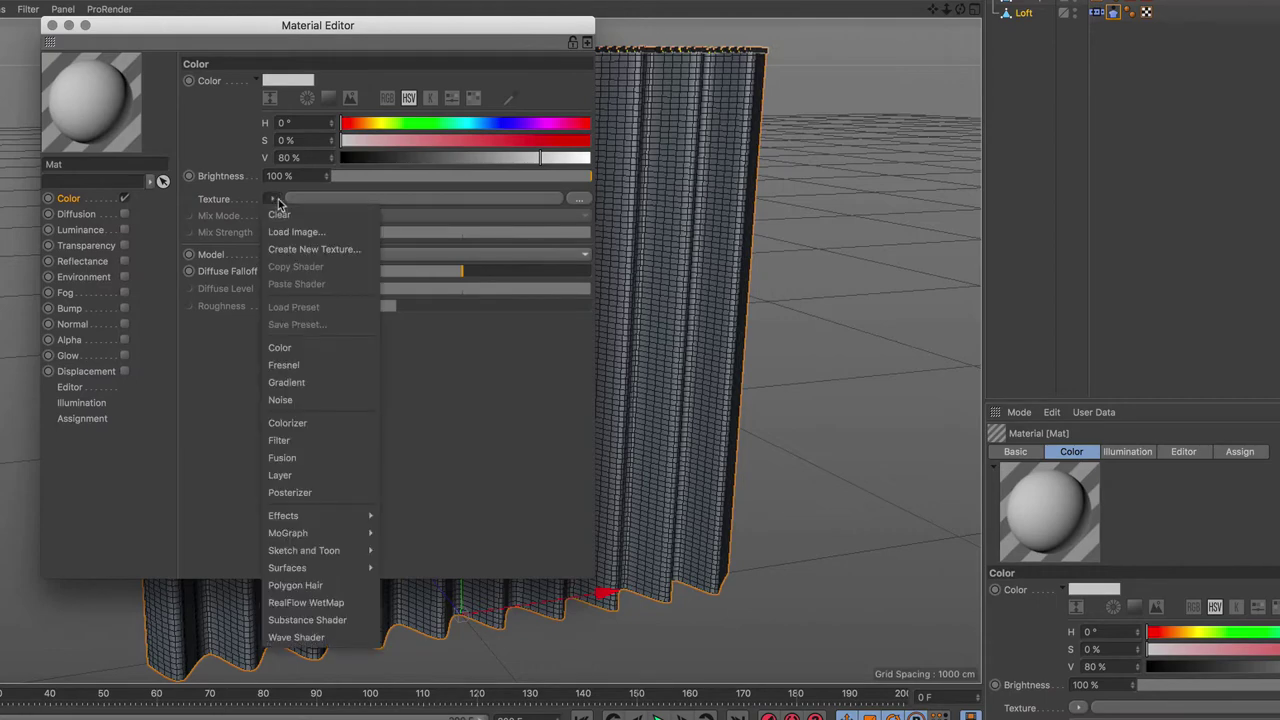
pyautogui.click(341, 233)
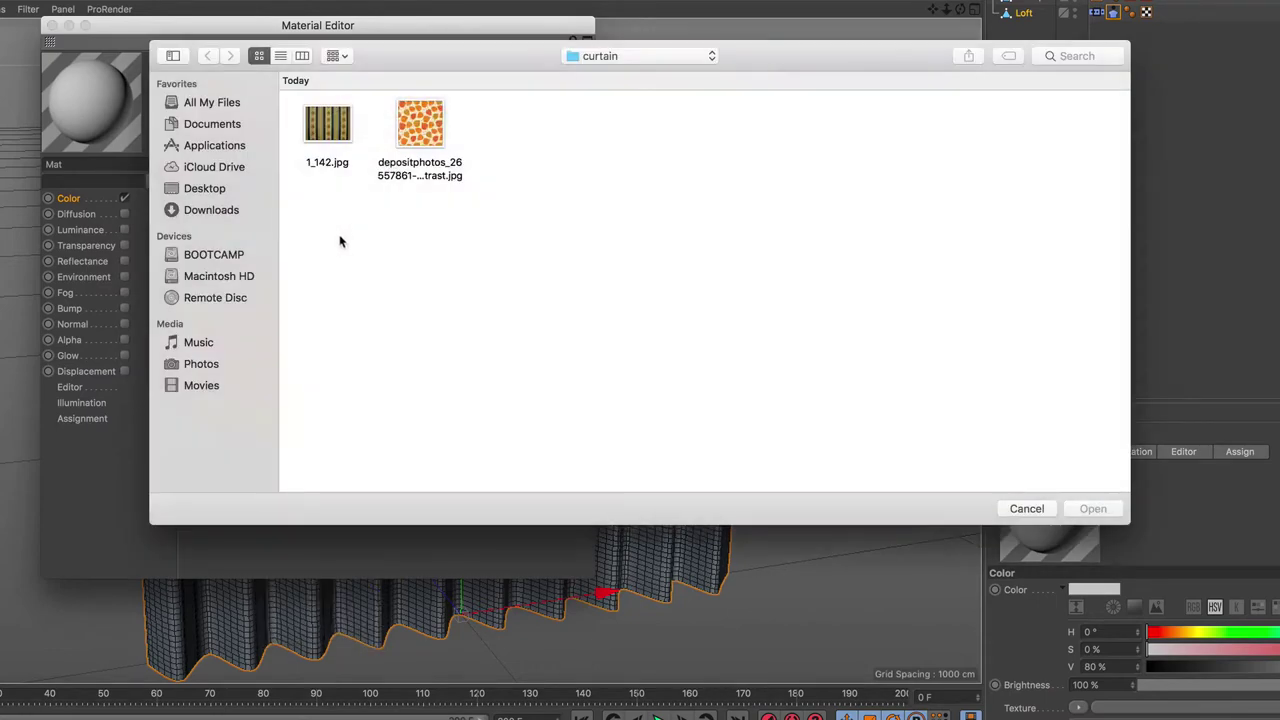
pyautogui.click(427, 145)
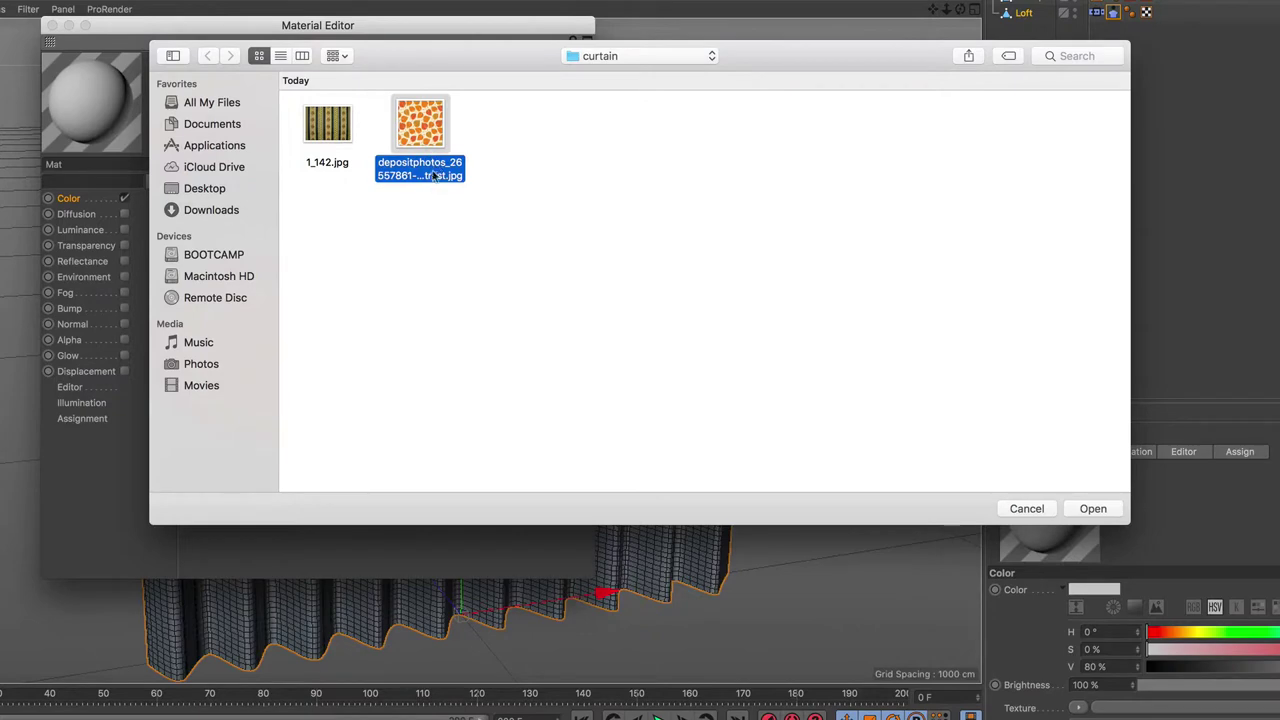
pyautogui.click(1092, 509)
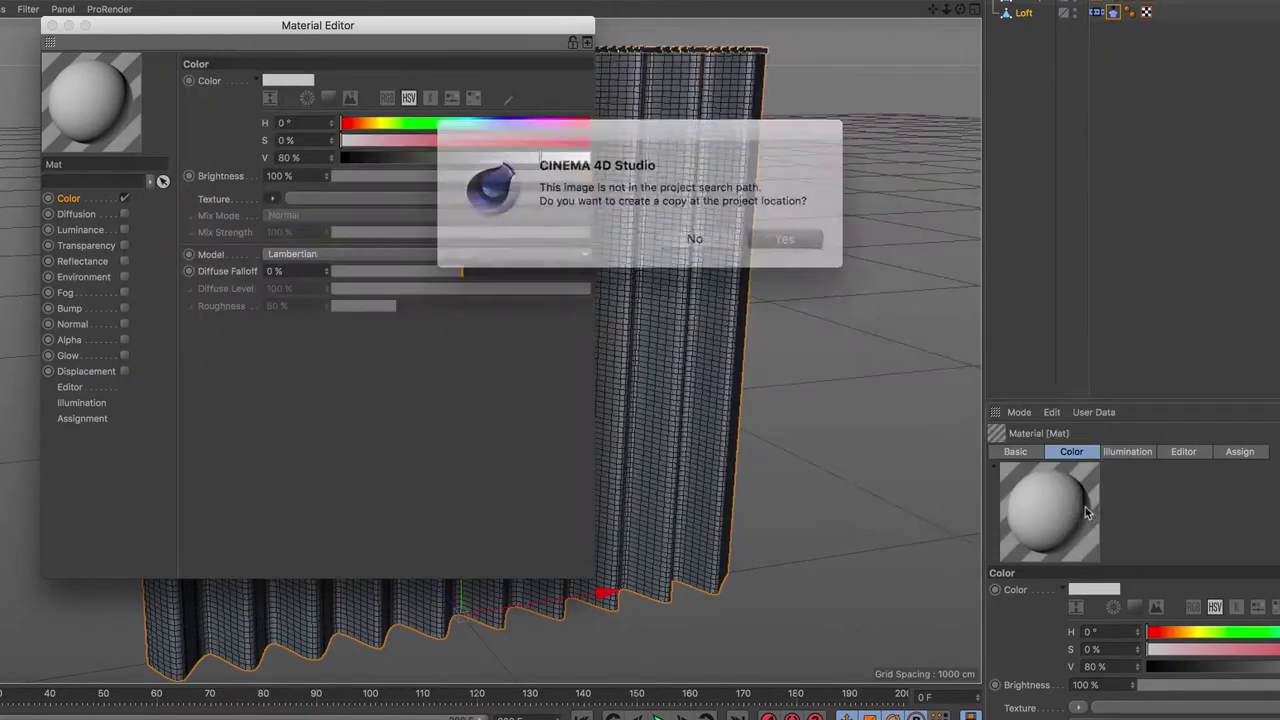
pyautogui.click(687, 233)
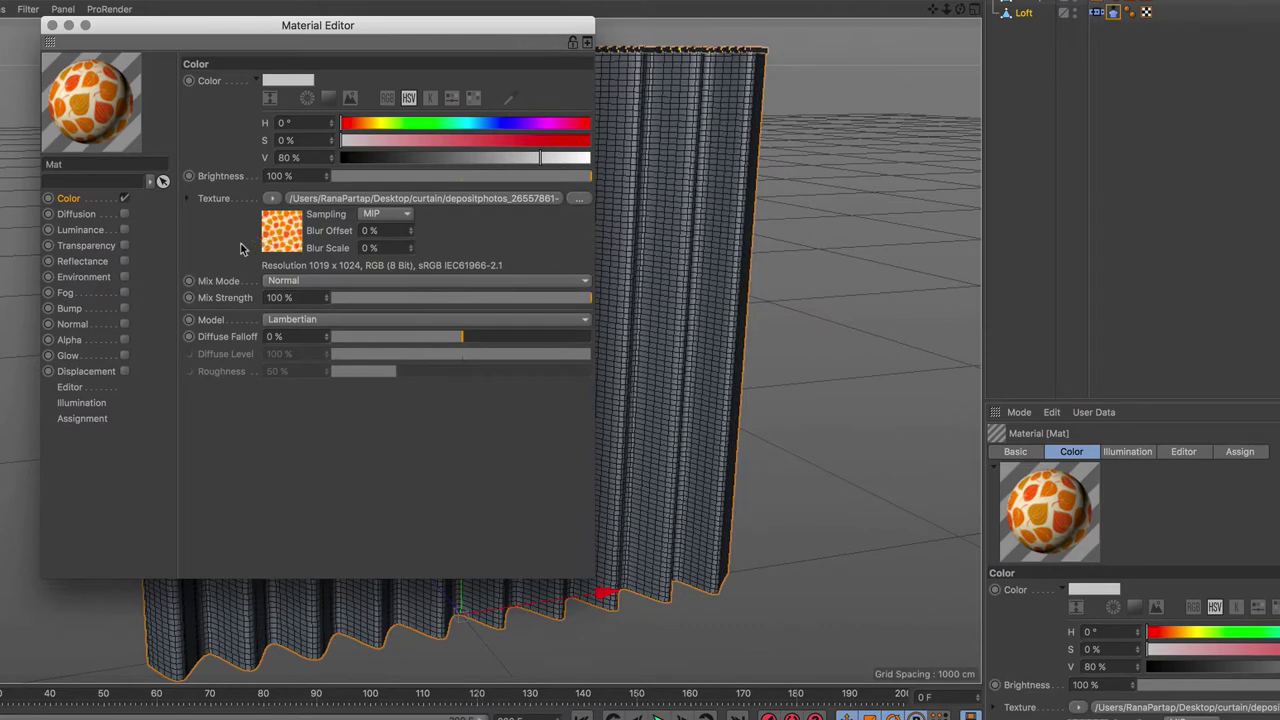
# - Enable Mat's Bump channel with the same leaf image at 15 % strength
pyautogui.click(92, 311)
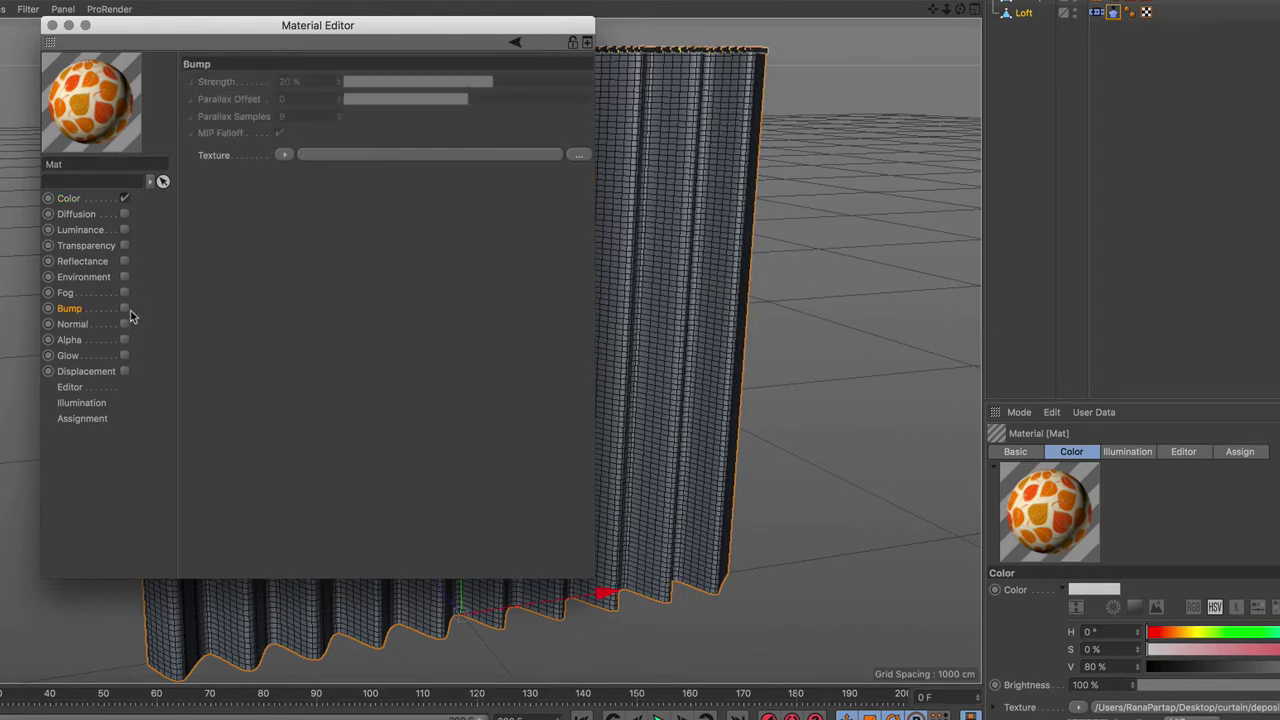
pyautogui.click(125, 309)
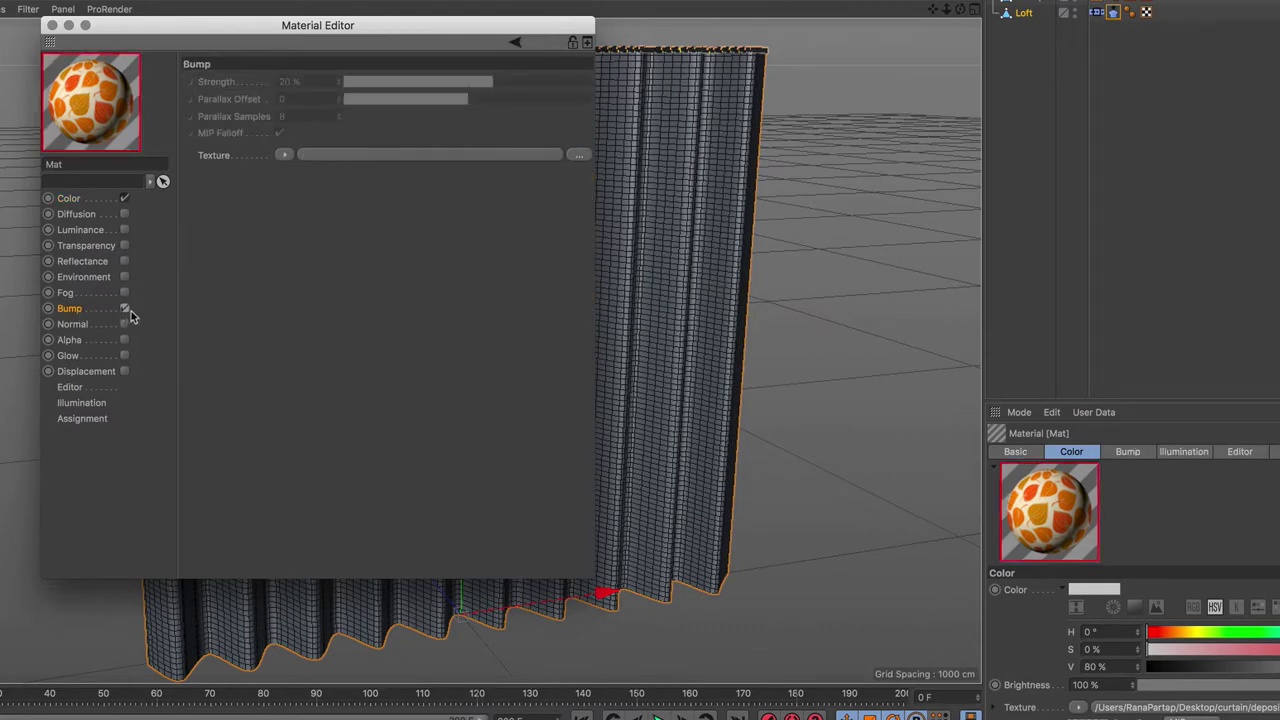
pyautogui.click(287, 157)
pyautogui.click(350, 189)
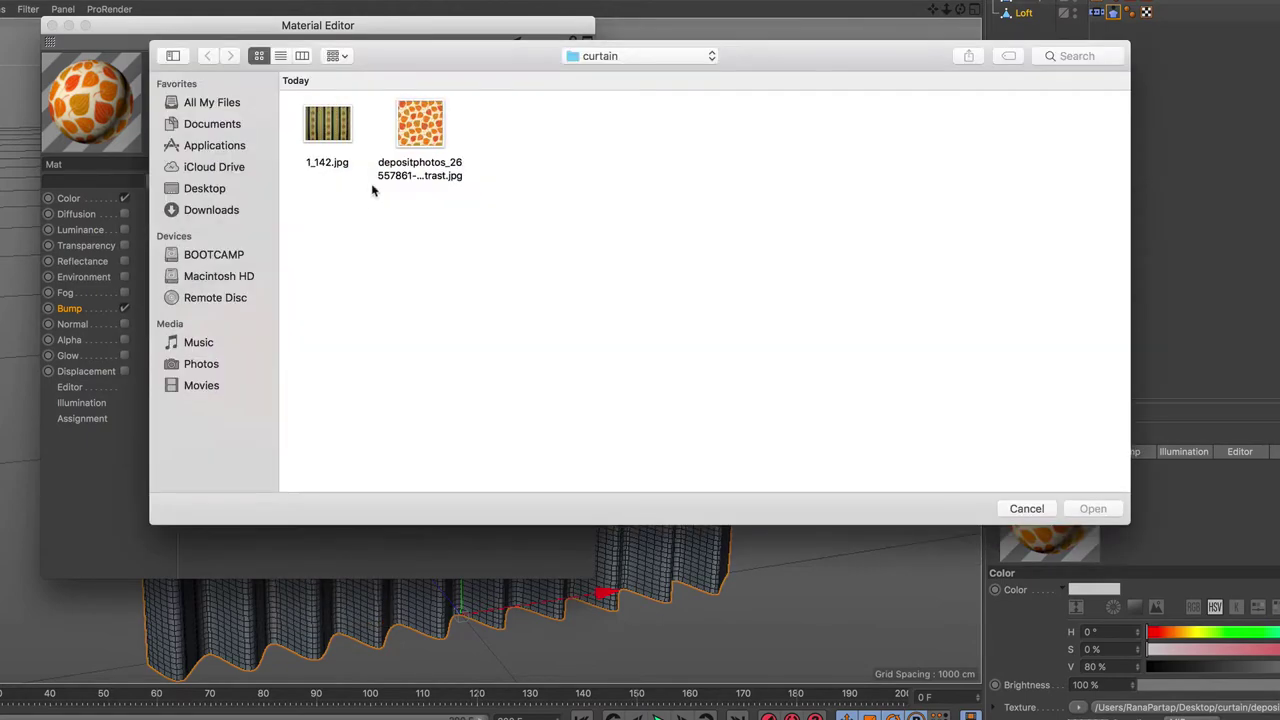
pyautogui.click(414, 152)
pyautogui.click(1088, 508)
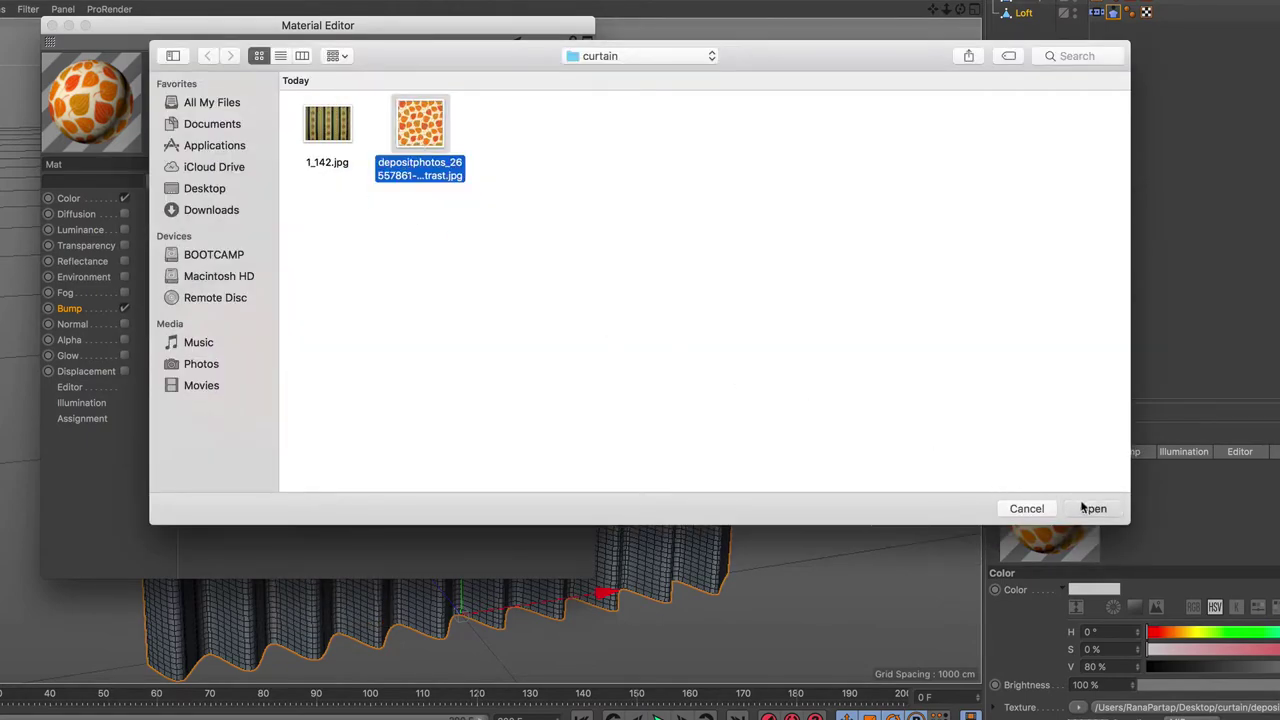
pyautogui.click(669, 236)
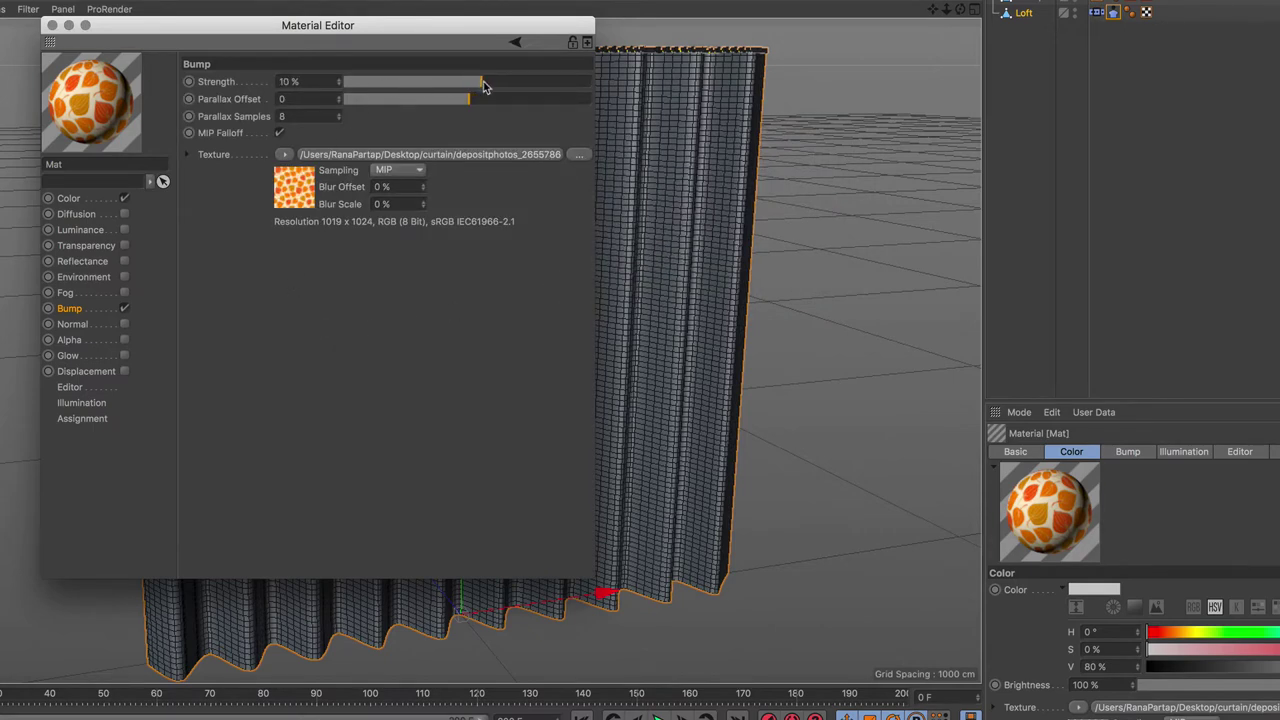
pyautogui.click(53, 25)
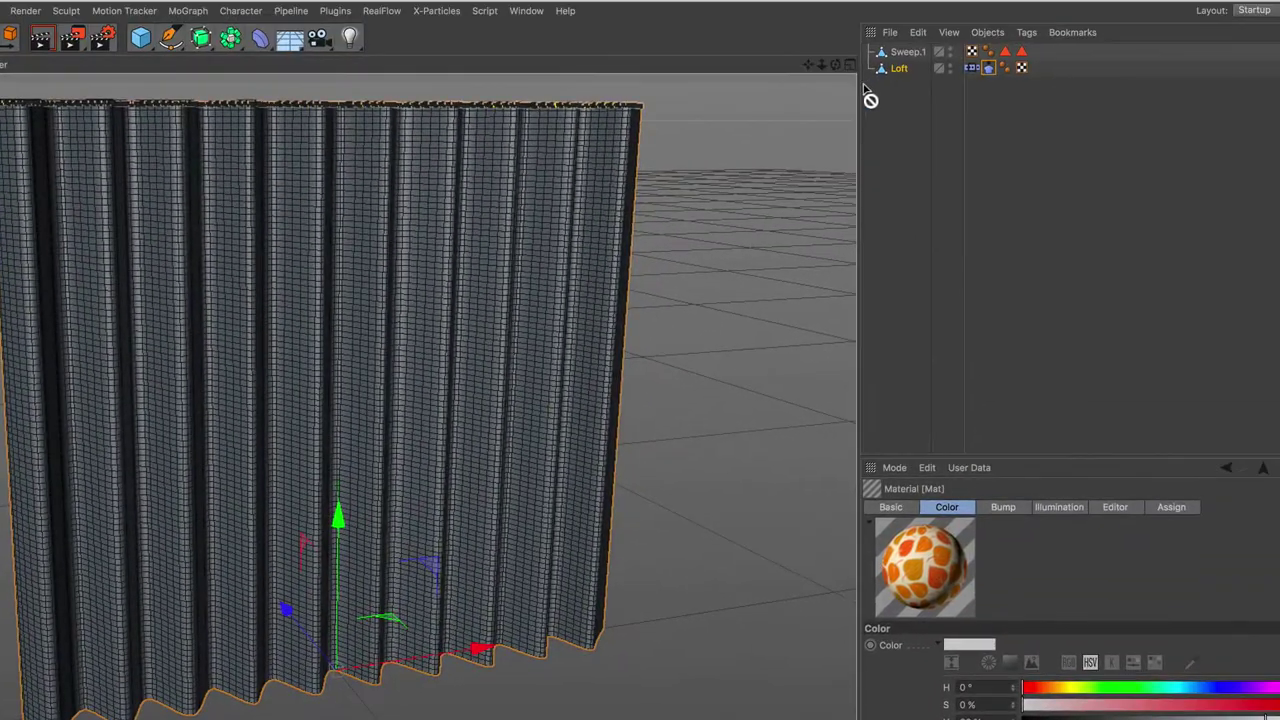
# - Apply Mat to the Loft curtain, play the textured cloth animation, and rewind to frame 0
pyautogui.moveTo(420, 478); pyautogui.dragTo(899, 71)
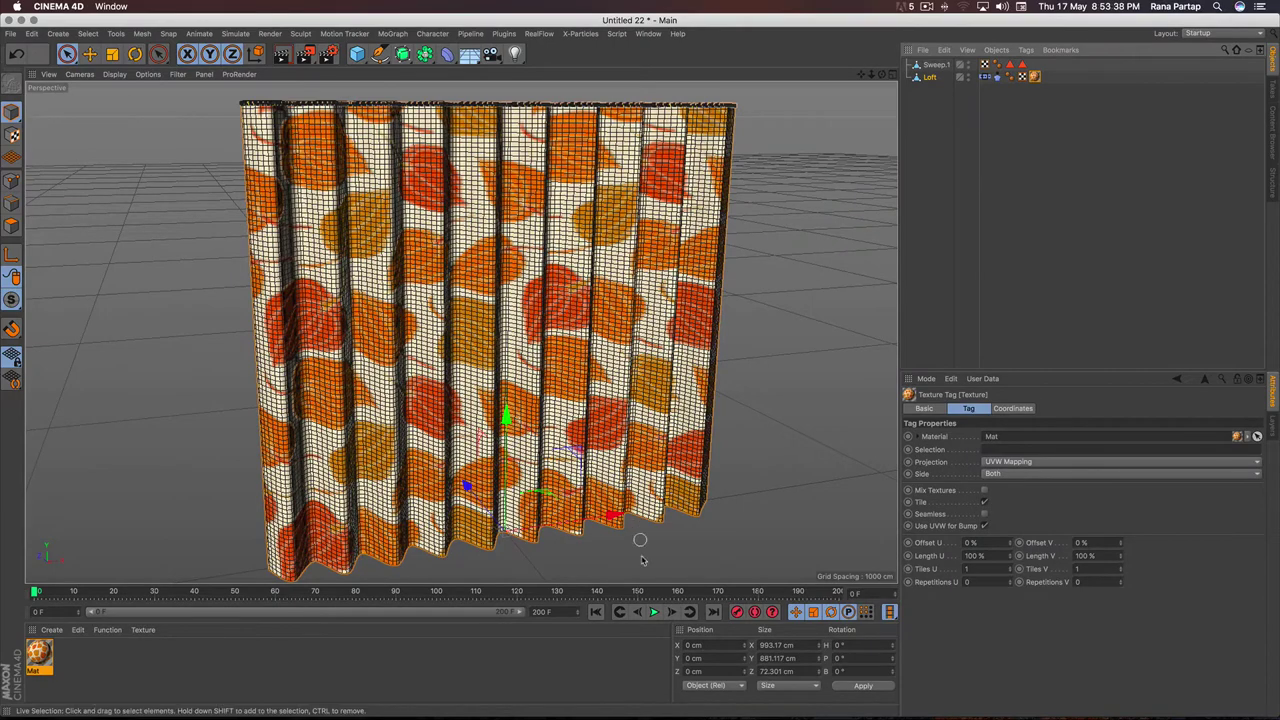
pyautogui.click(654, 612)
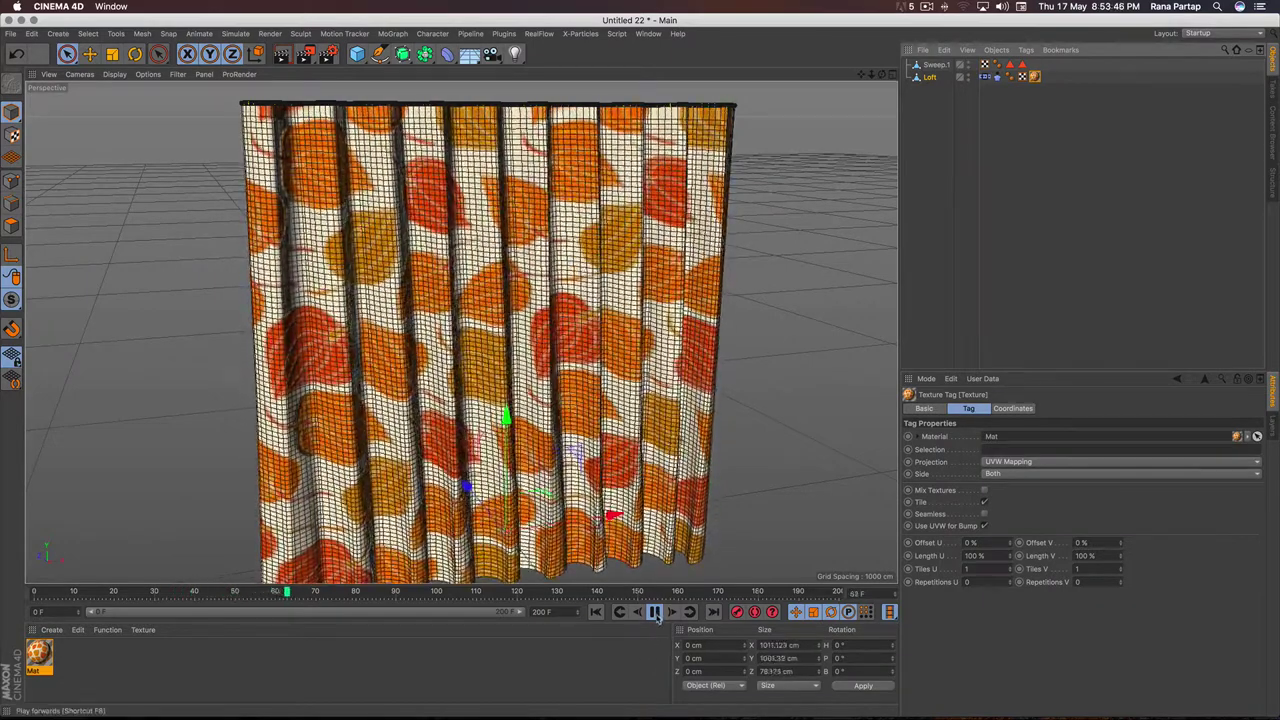
pyautogui.click(655, 612)
pyautogui.click(596, 612)
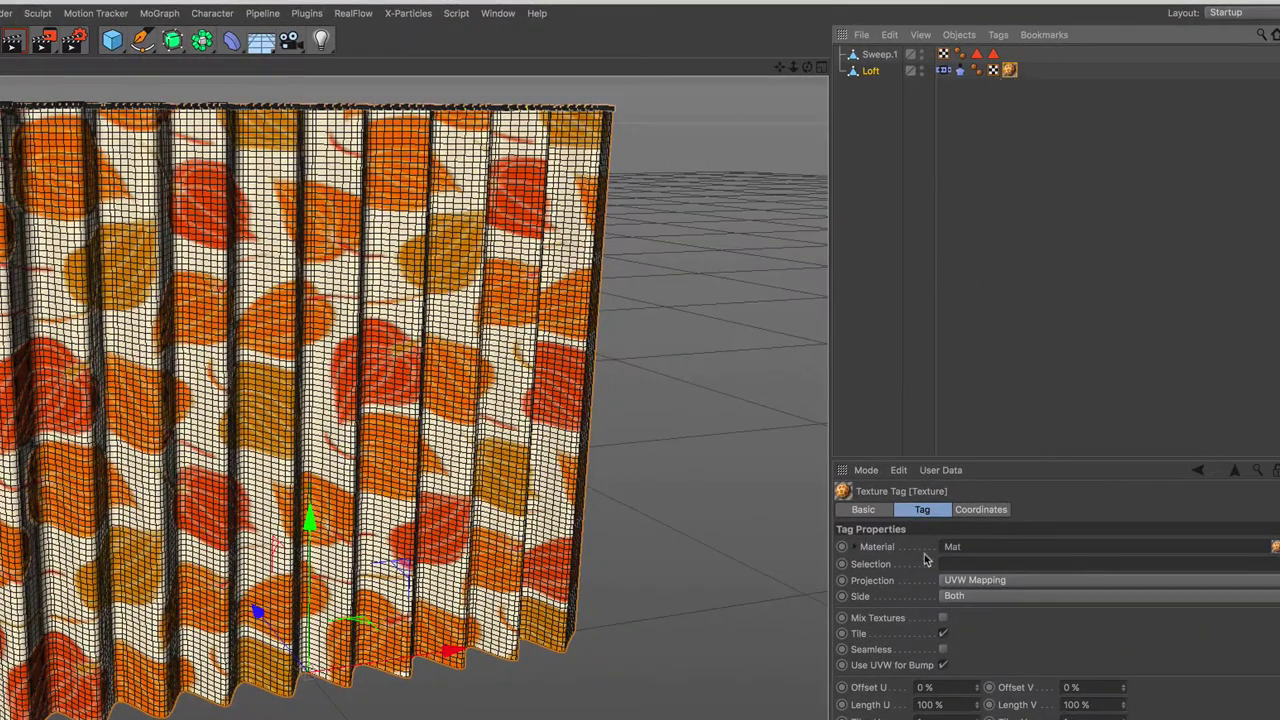
# - Set the texture tag's Length V to 17 % and Length U to 13 %
pyautogui.click(935, 513)
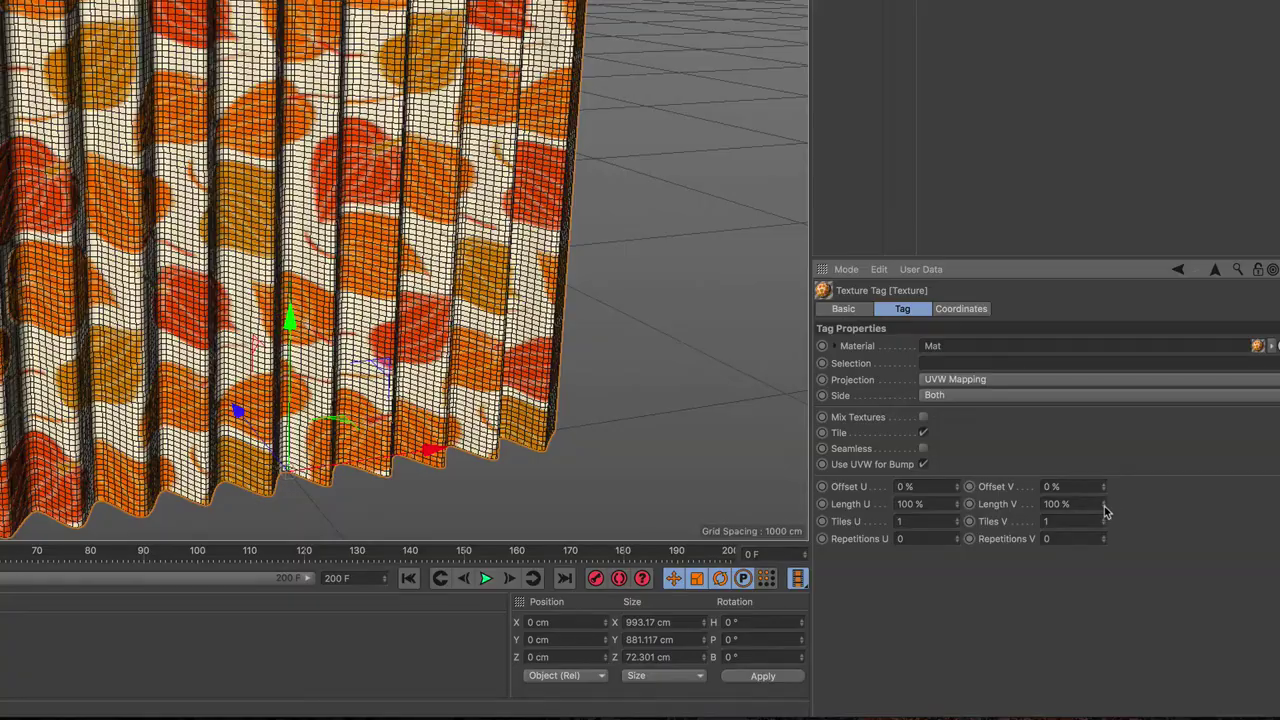
pyautogui.moveTo(1105, 511); pyautogui.dragTo(1098, 580)
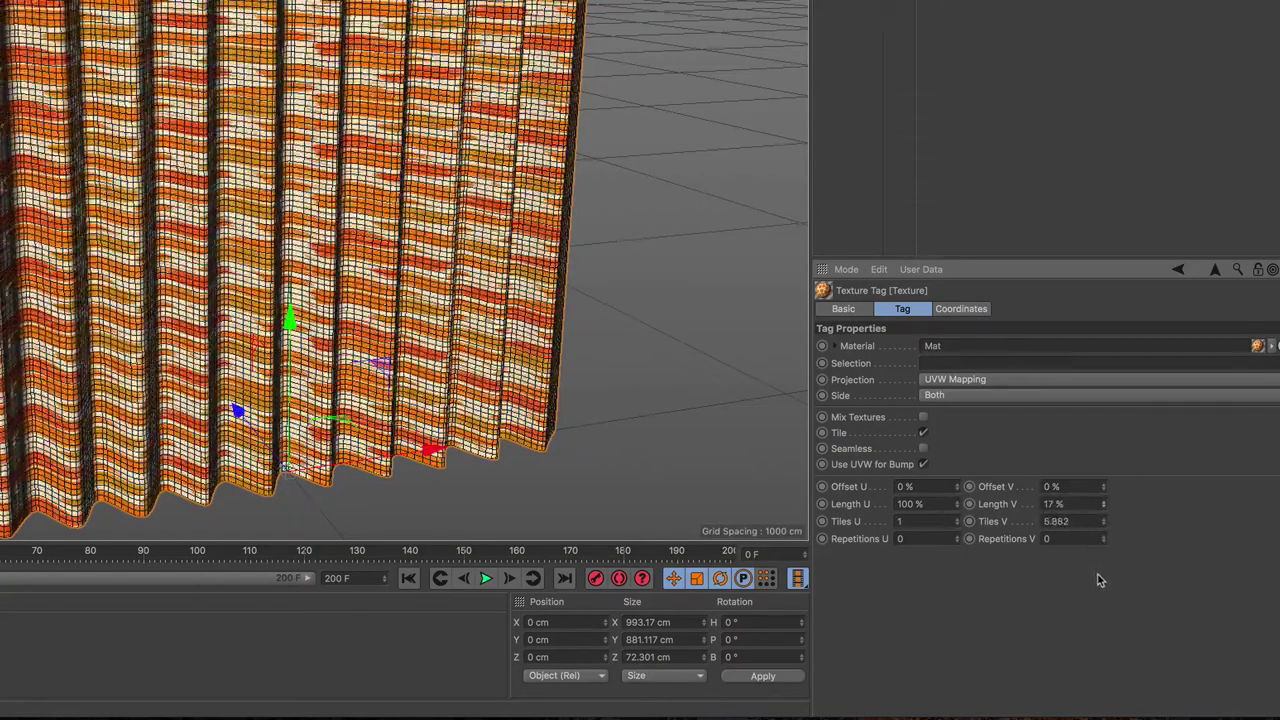
pyautogui.moveTo(956, 510); pyautogui.dragTo(947, 585)
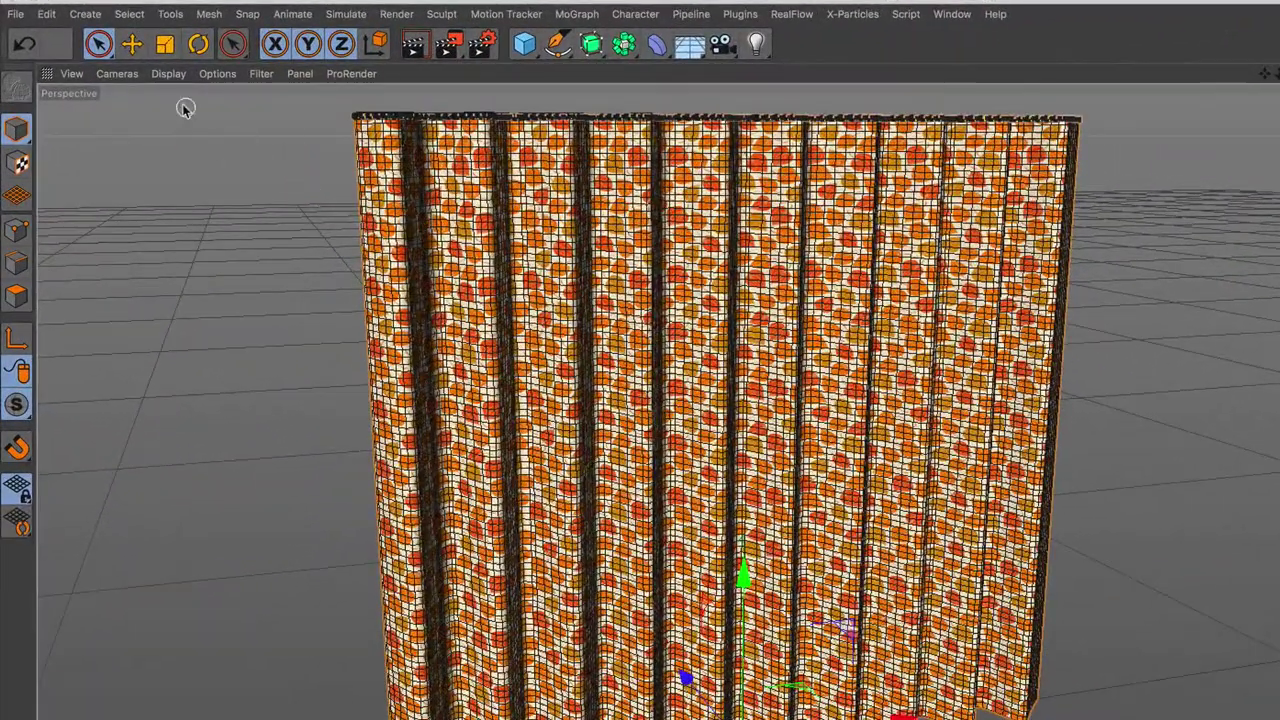
# - Switch the viewport to Gouraud Shading and play the cloth simulation, stopping at frame 78
pyautogui.click(168, 73)
pyautogui.click(212, 101)
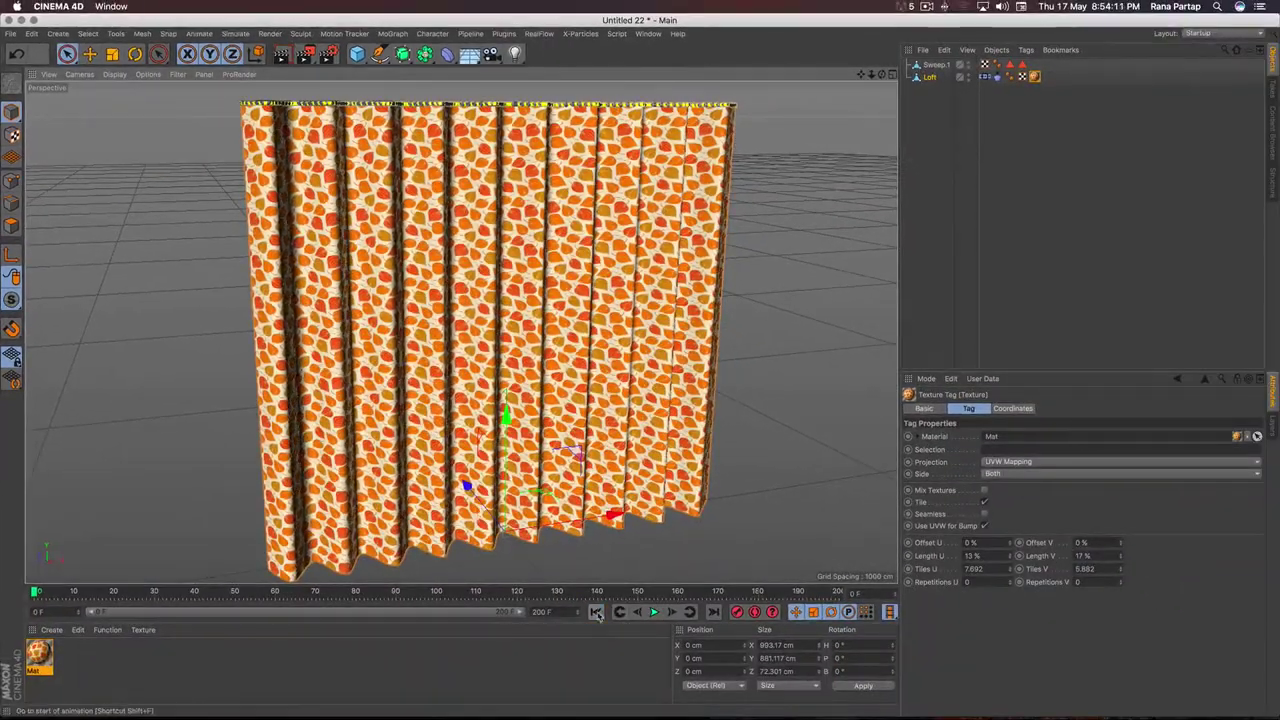
pyautogui.click(654, 612)
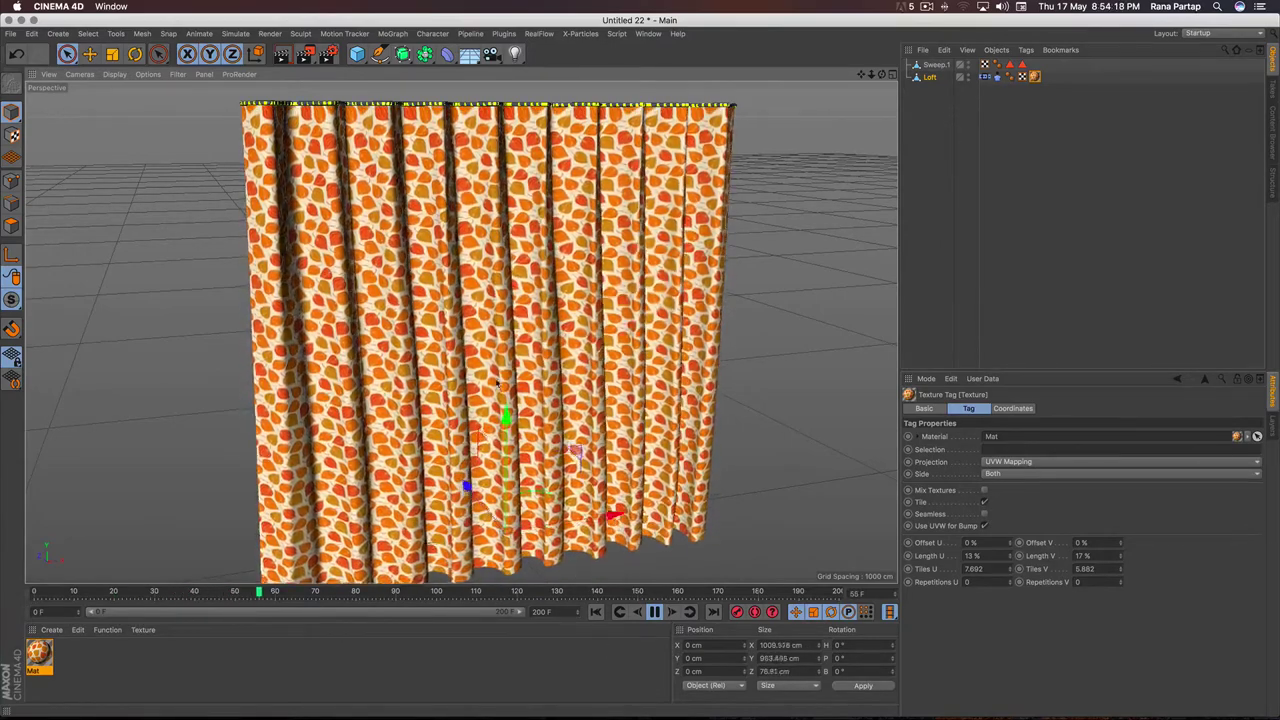
pyautogui.moveTo(509, 369)
pyautogui.keyDown('alt'); pyautogui.mouseDown()
pyautogui.moveTo(367, 380)
pyautogui.moveTo(460, 395)
pyautogui.moveTo(456, 405)
pyautogui.mouseUp(); pyautogui.keyUp('alt')
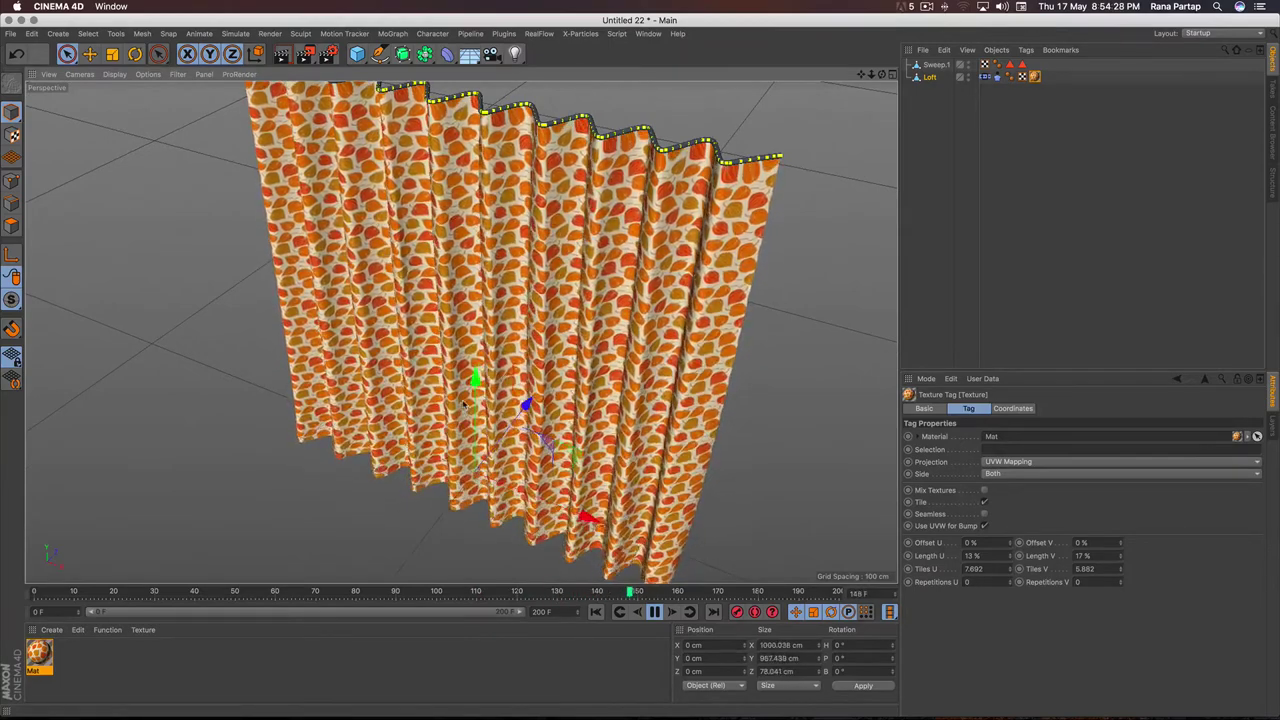
pyautogui.moveTo(458, 408)
pyautogui.keyDown('alt'); pyautogui.mouseDown()
pyautogui.moveTo(580, 327)
pyautogui.moveTo(525, 346)
pyautogui.mouseUp(); pyautogui.keyUp('alt')
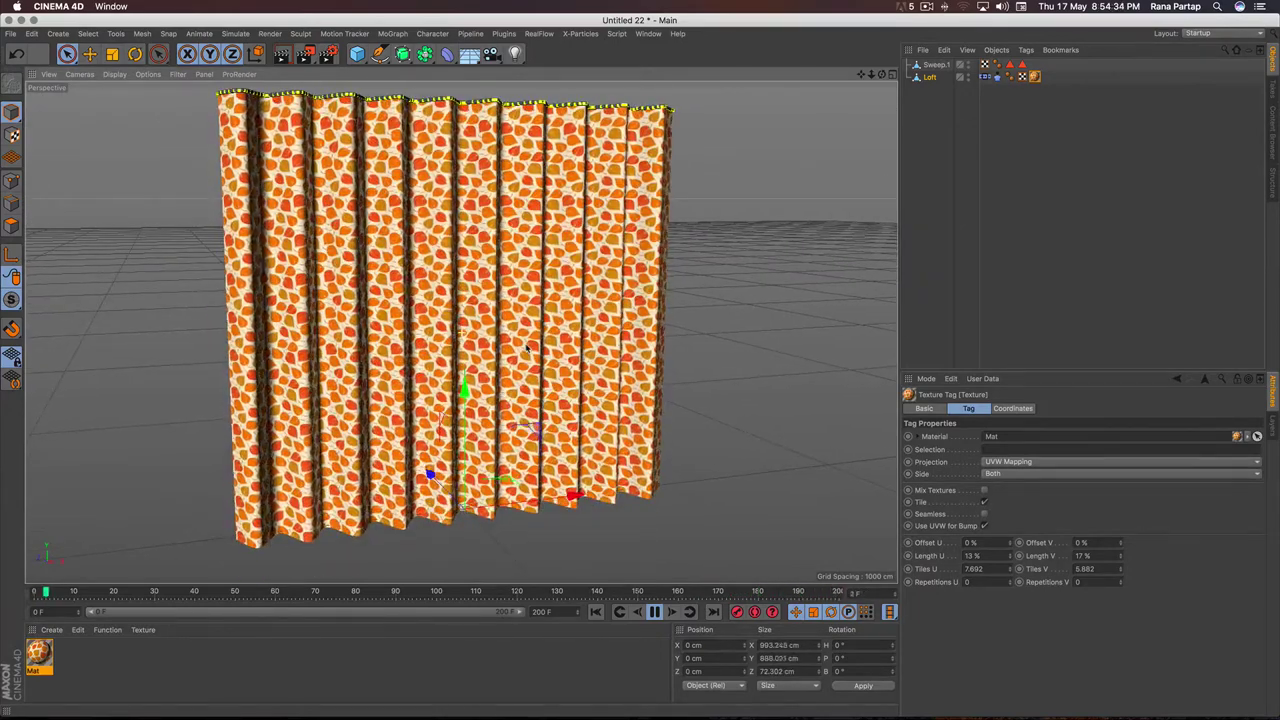
pyautogui.keyDown('alt'); pyautogui.moveTo(538, 350); pyautogui.dragTo(513, 408); pyautogui.keyUp('alt')
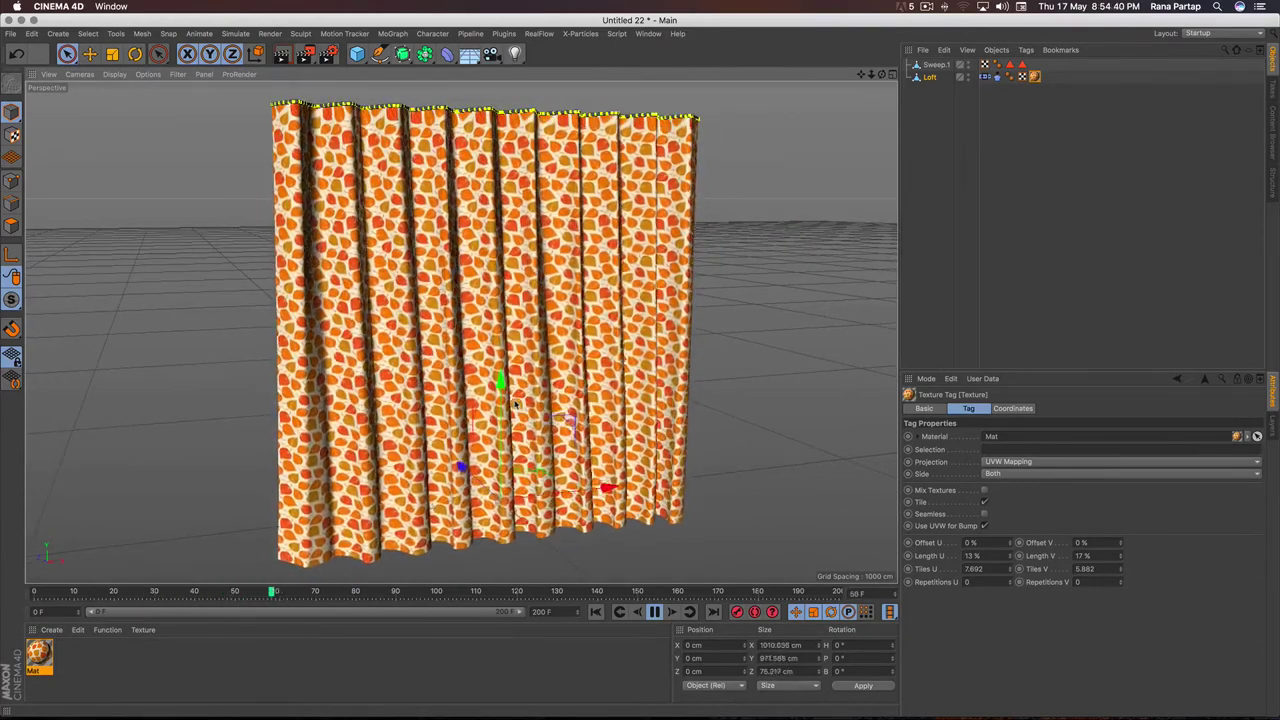
pyautogui.click(656, 614)
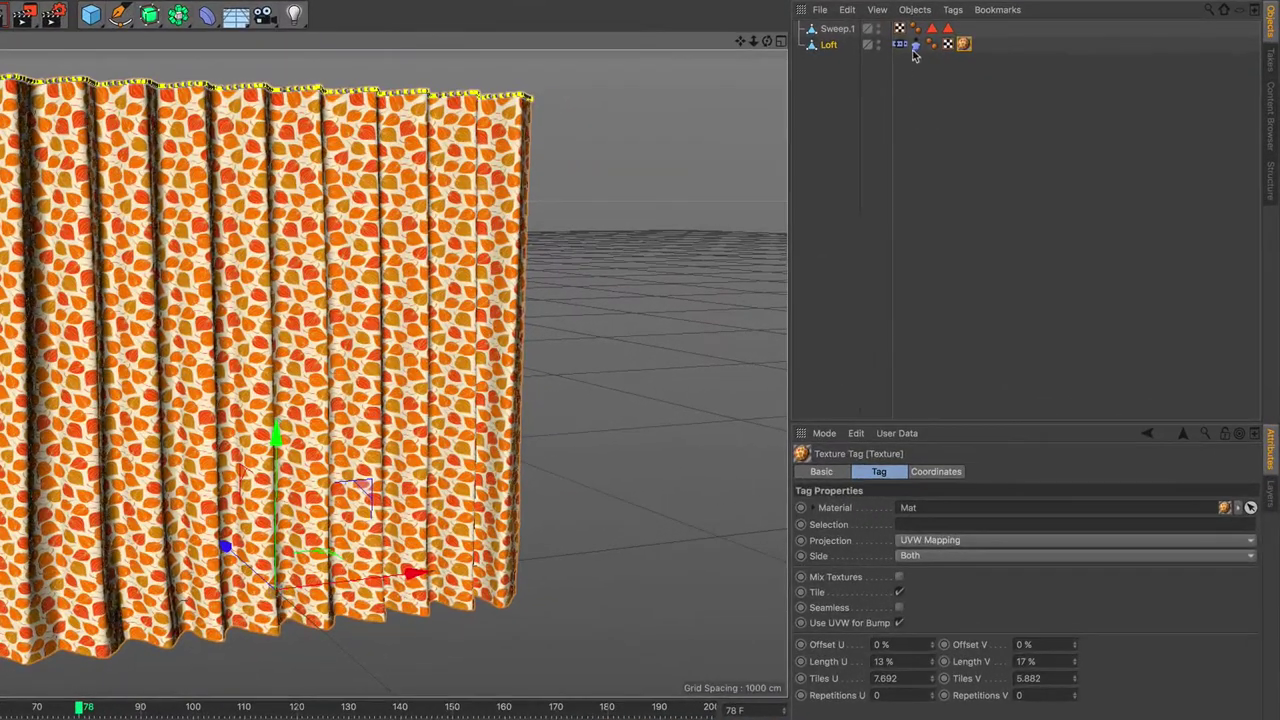
# - Check the Cloth tag's Forces settings and replay the simulation from the first frame
pyautogui.click(998, 78)
pyautogui.click(893, 473)
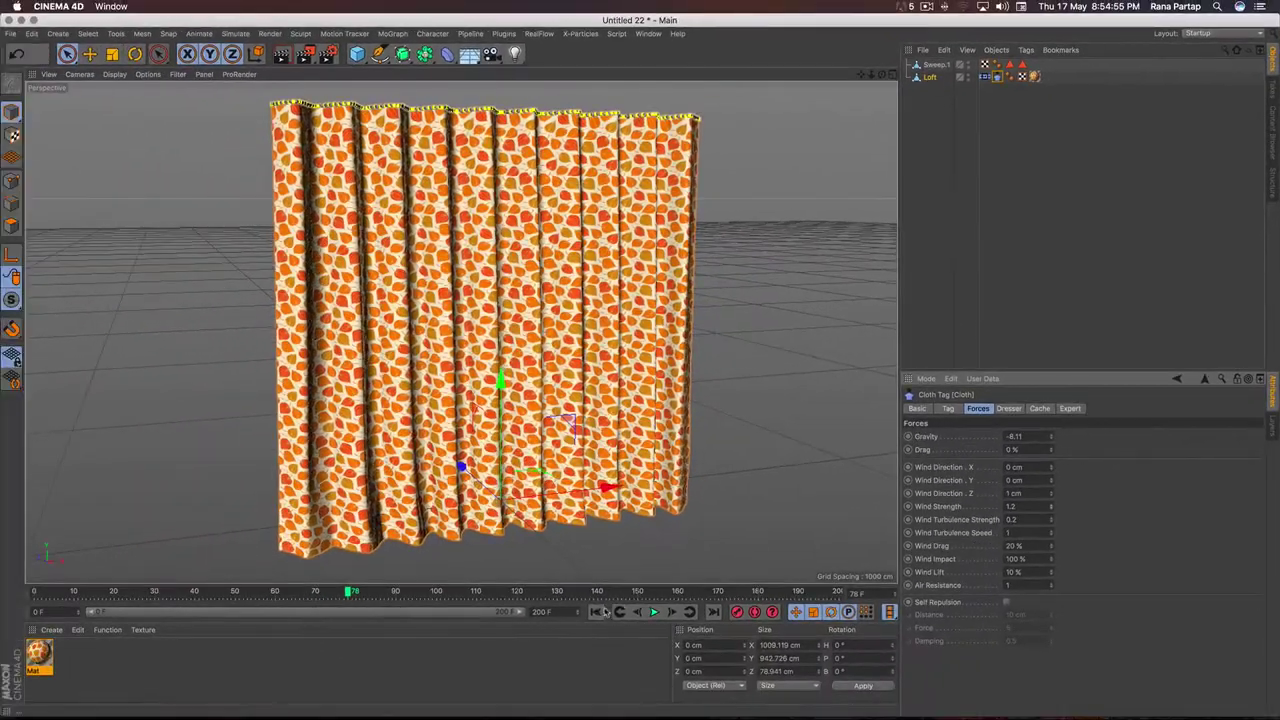
pyautogui.click(595, 612)
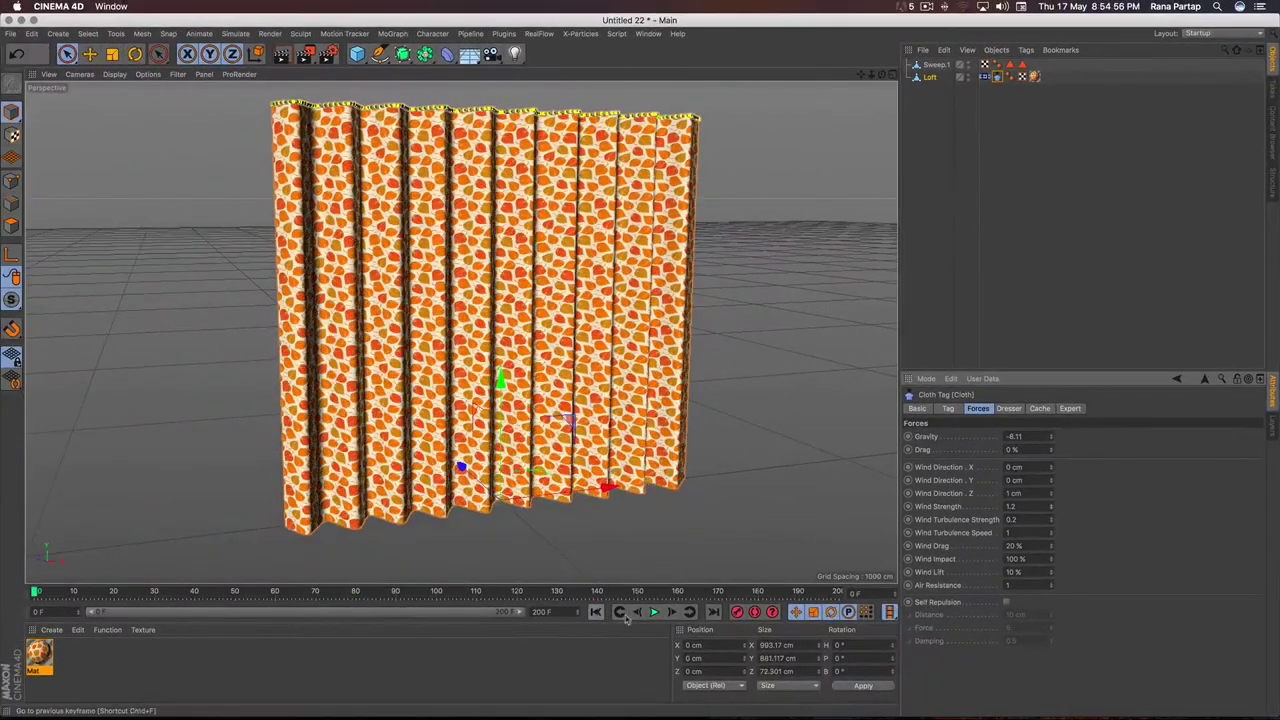
pyautogui.click(655, 612)
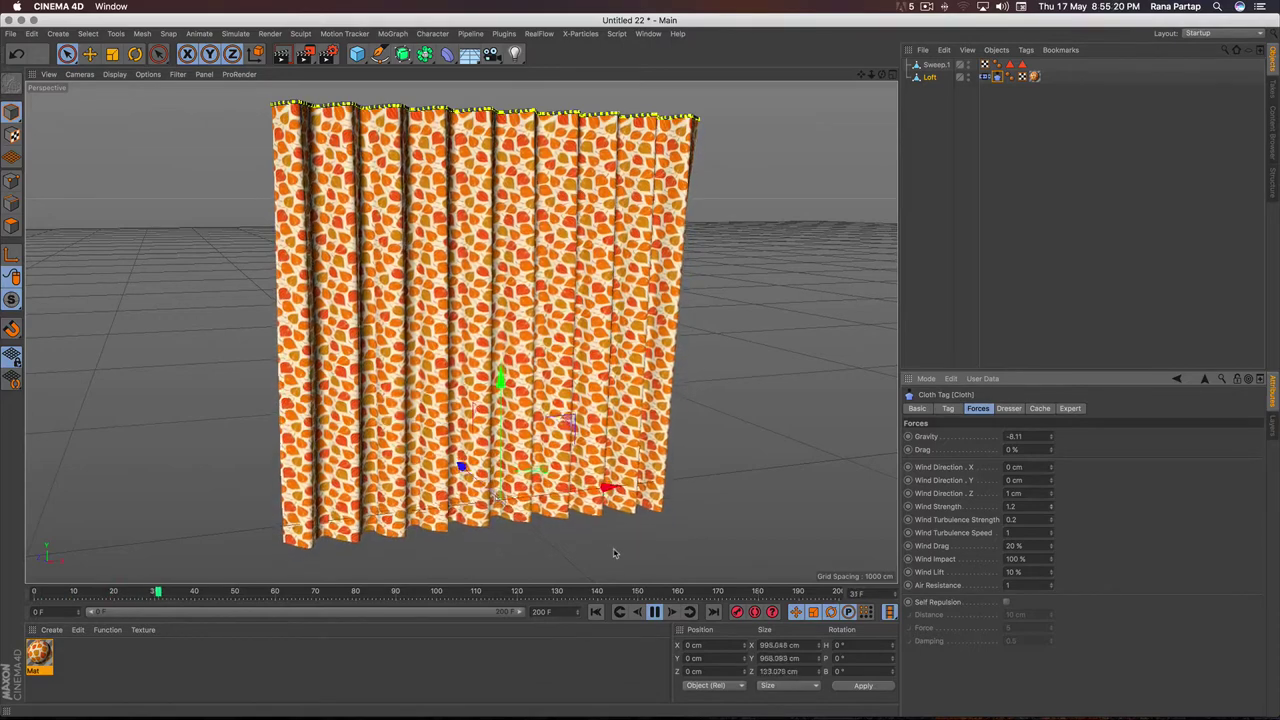
pyautogui.click(655, 612)
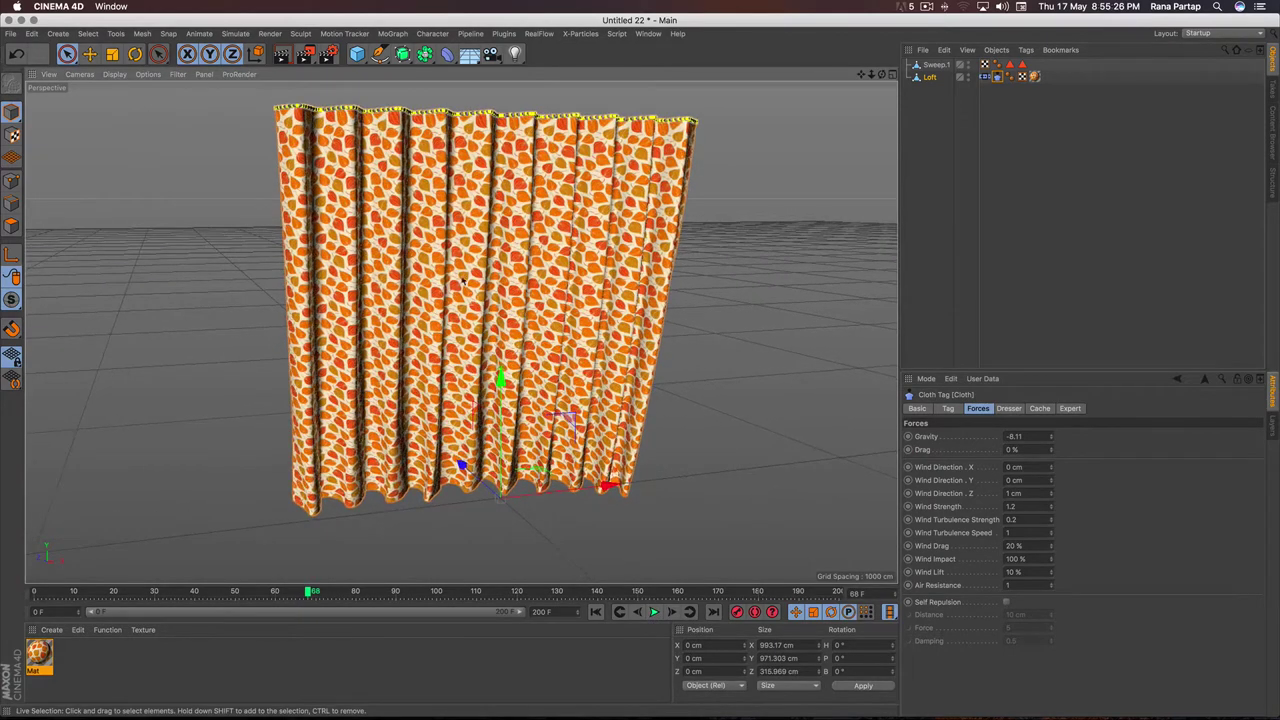
# - Add a Floor and lower it to about -126 cm on Y while the cloth replays
pyautogui.moveTo(469, 54); pyautogui.dragTo(504, 76)
pyautogui.click(530, 72)
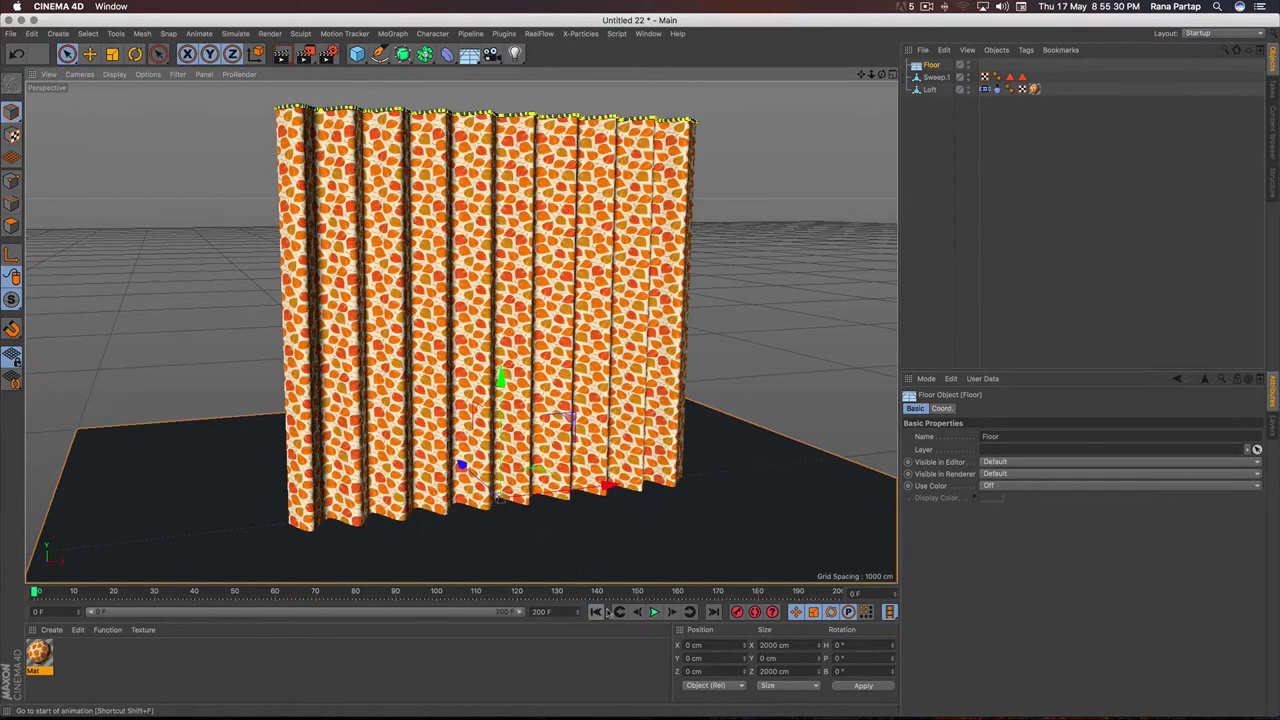
pyautogui.click(654, 612)
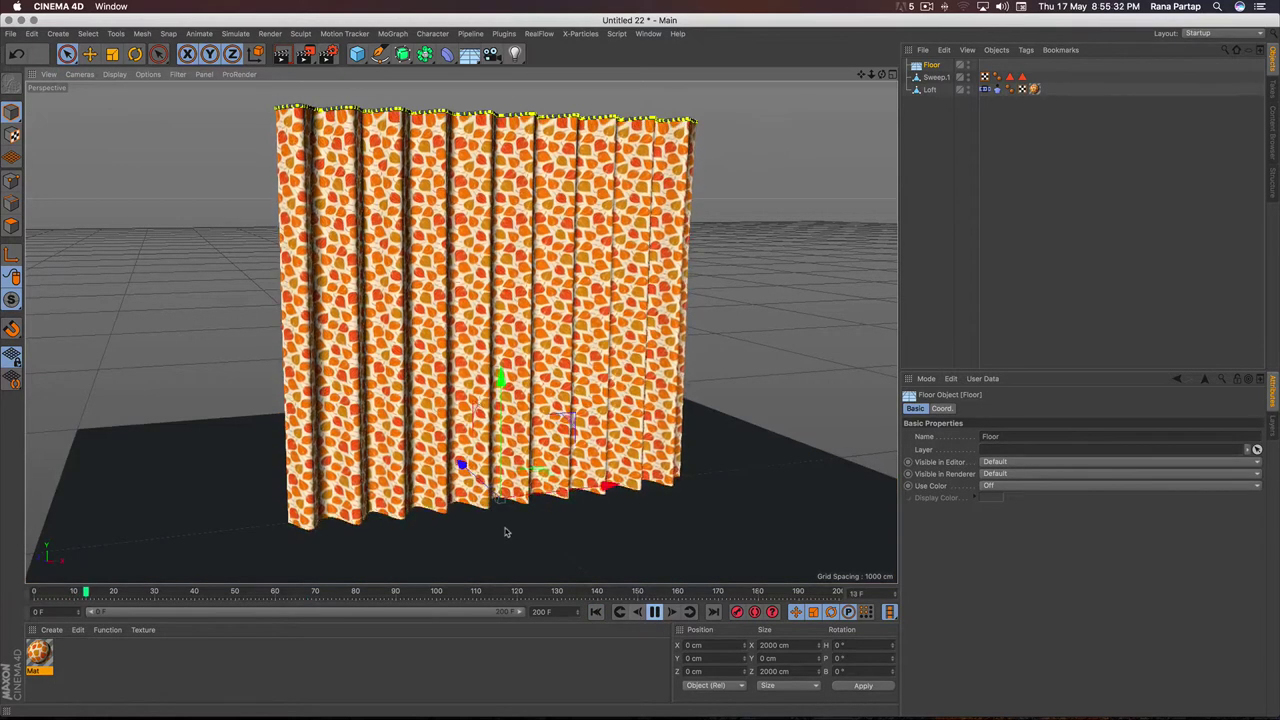
pyautogui.moveTo(500, 378); pyautogui.dragTo(507, 423)
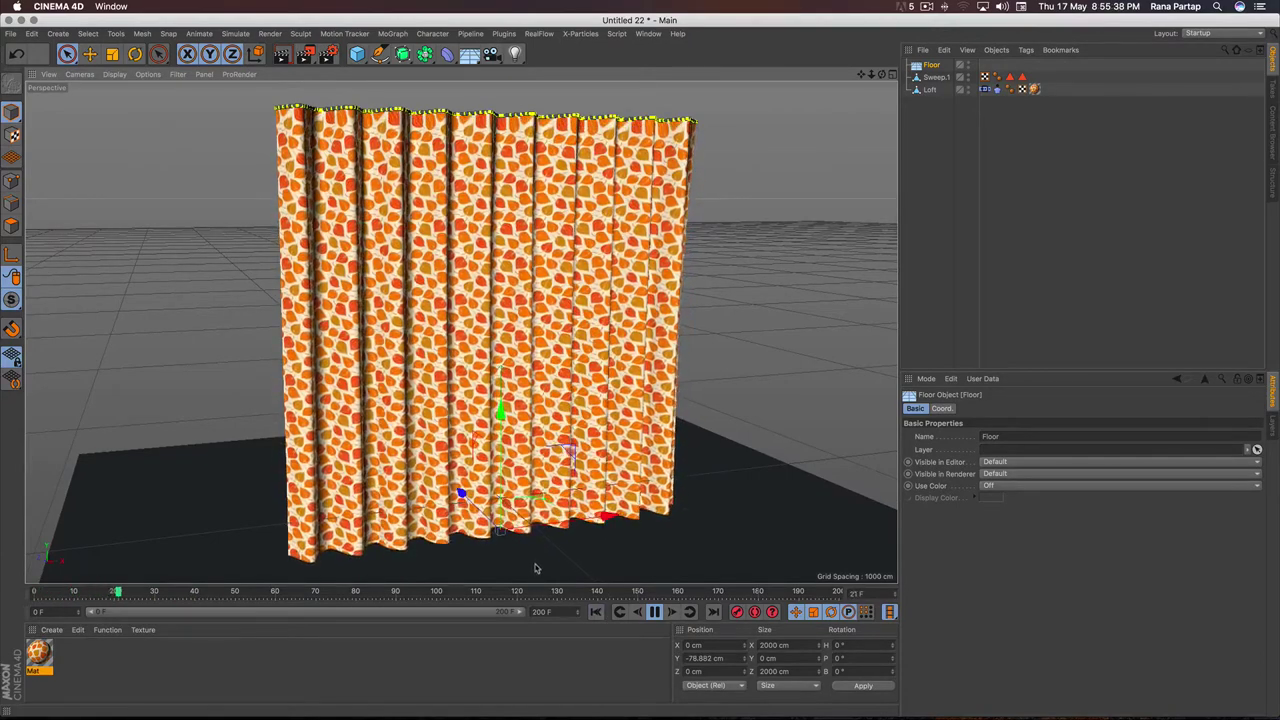
pyautogui.moveTo(505, 425); pyautogui.dragTo(500, 540)
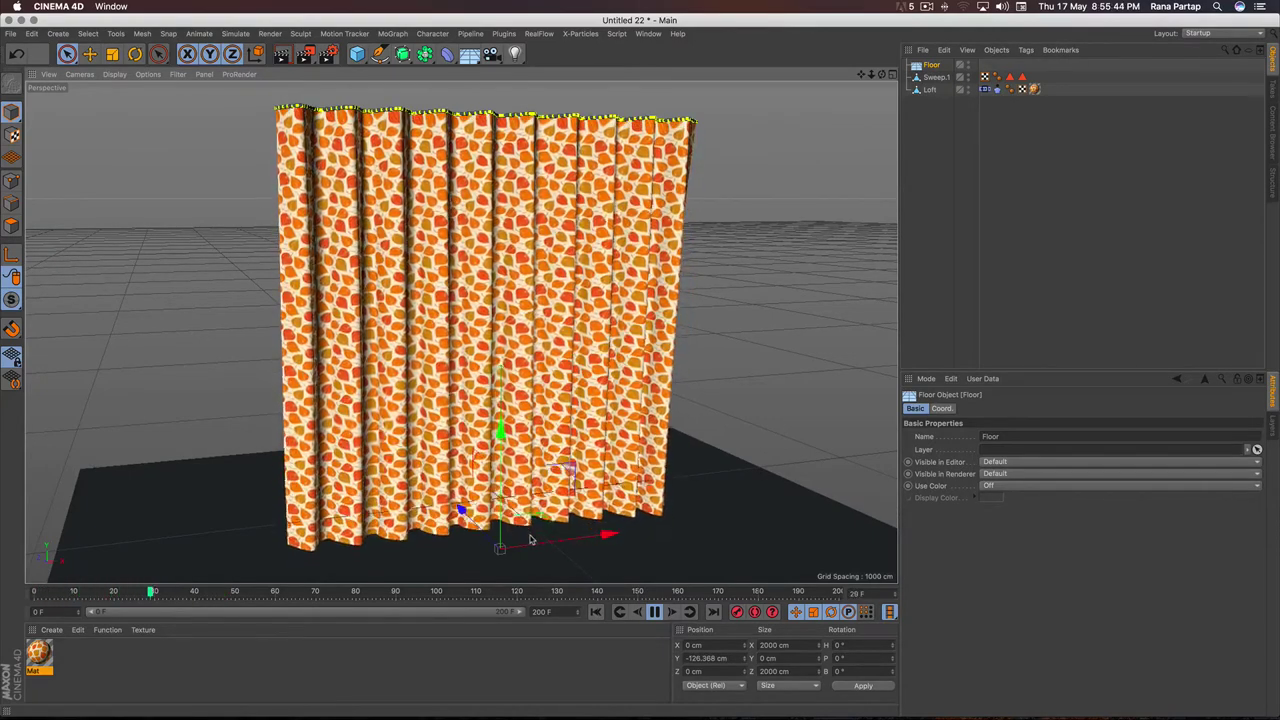
pyautogui.click(655, 613)
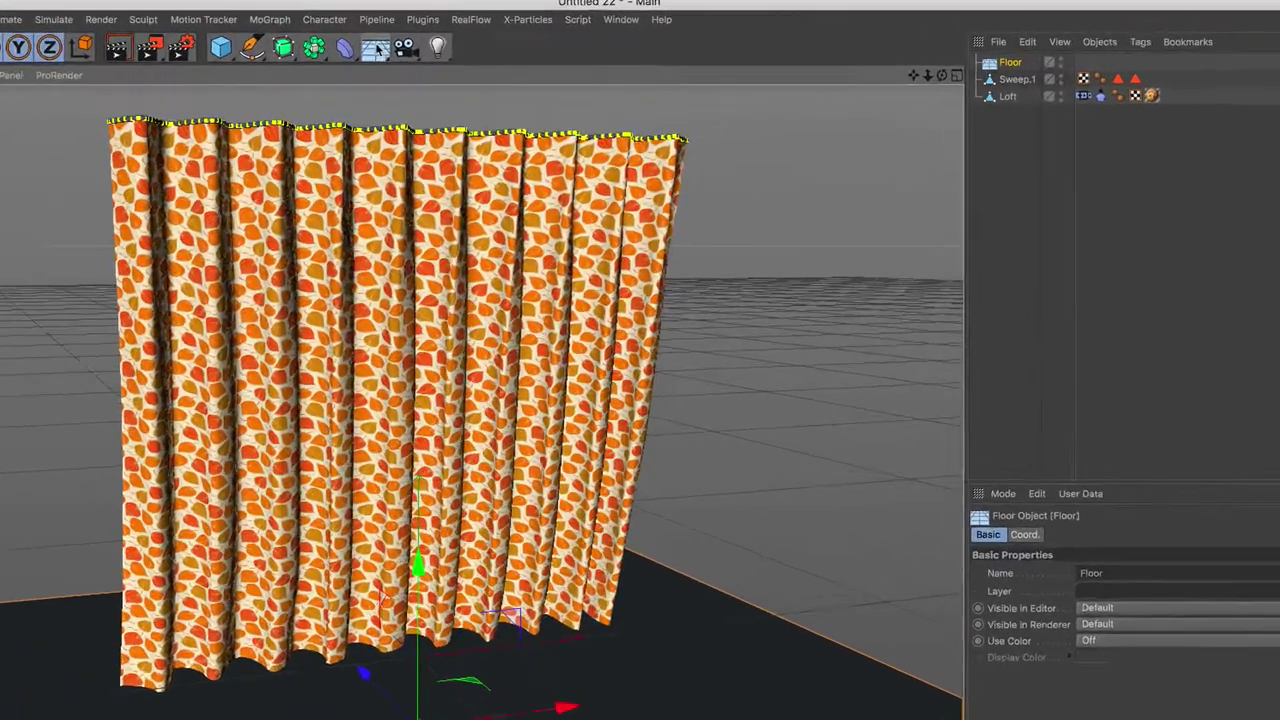
# - Add a Sky object and create material Mat.1 with a Gradient colour texture
pyautogui.click(349, 45)
pyautogui.click(455, 101)
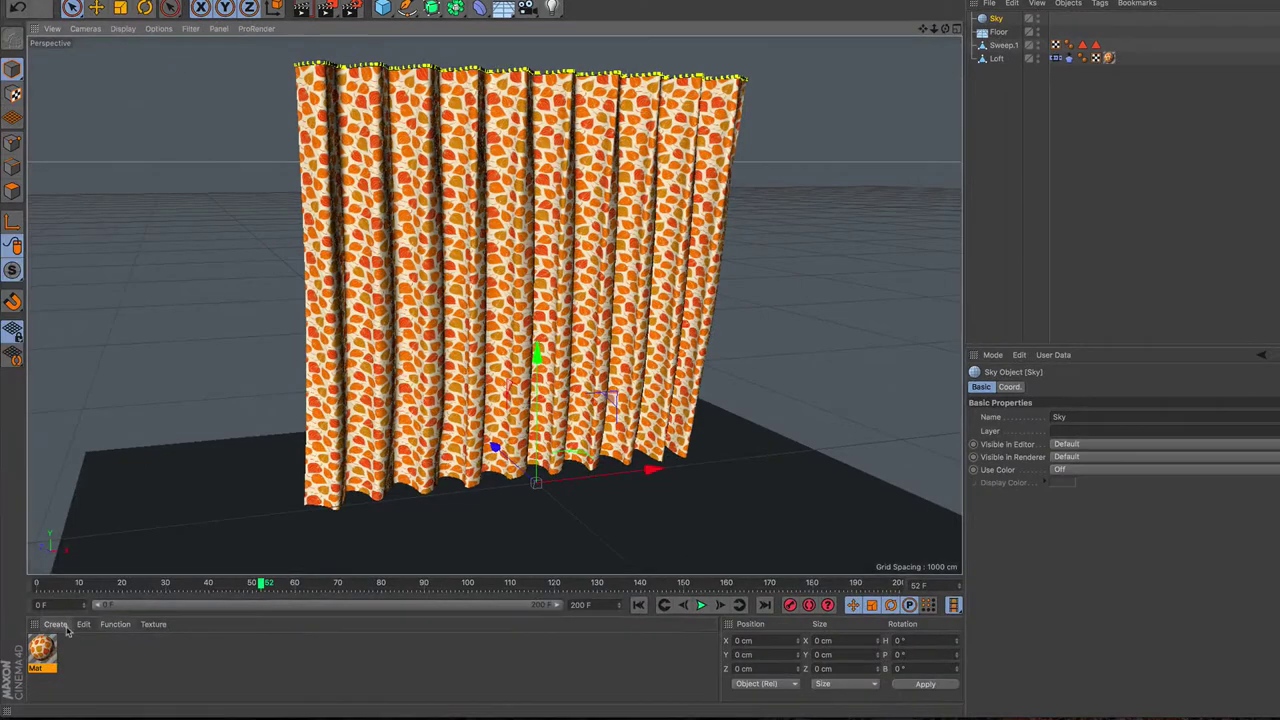
pyautogui.click(55, 624)
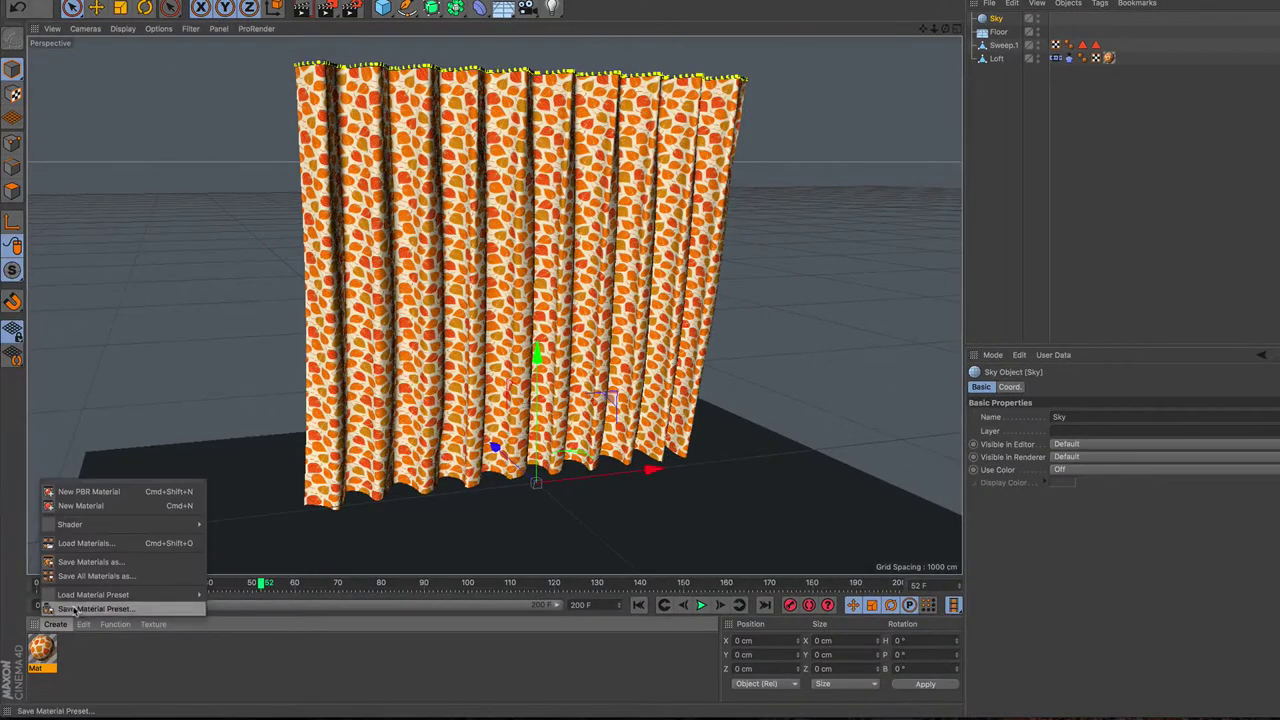
pyautogui.click(104, 507)
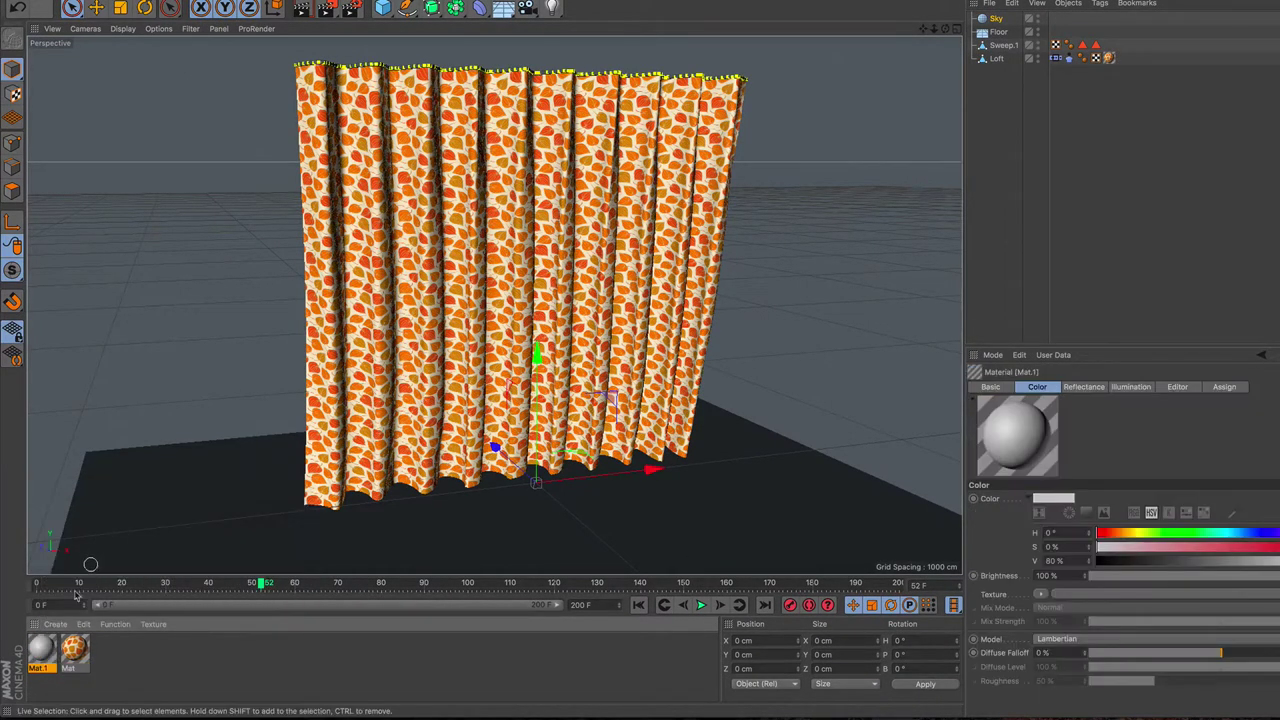
pyautogui.doubleClick(45, 648)
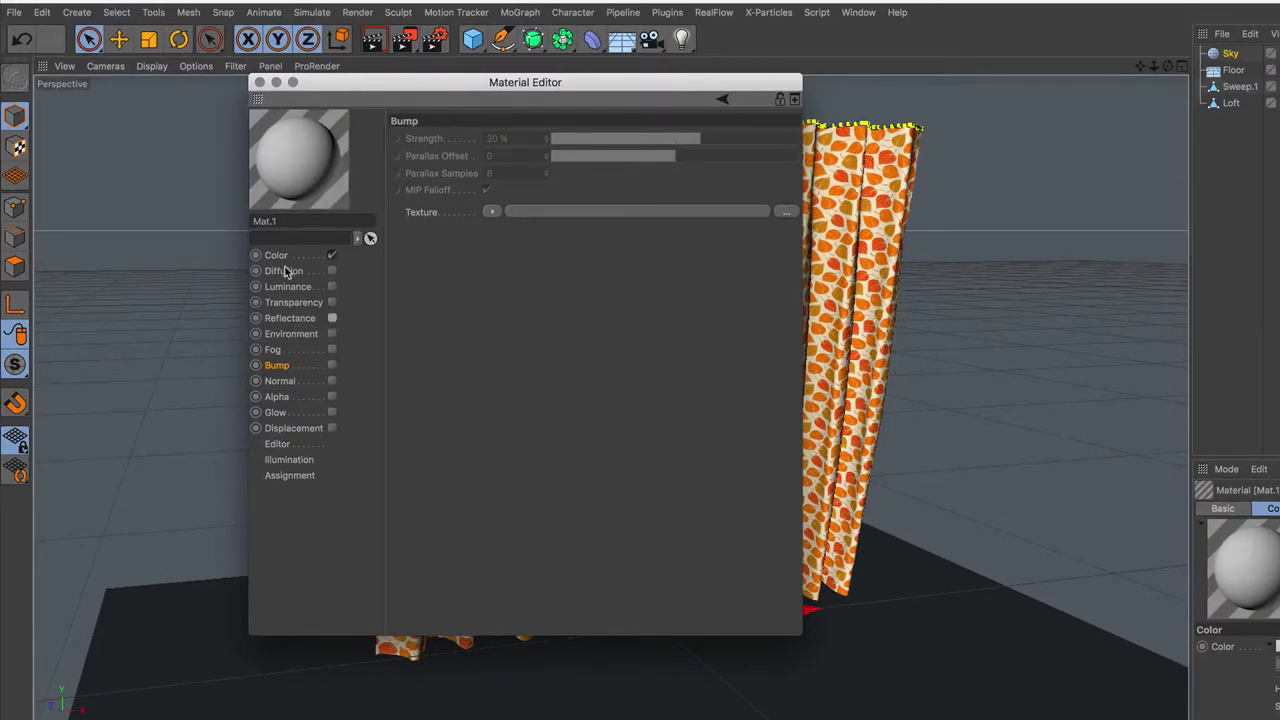
pyautogui.click(284, 258)
pyautogui.click(480, 256)
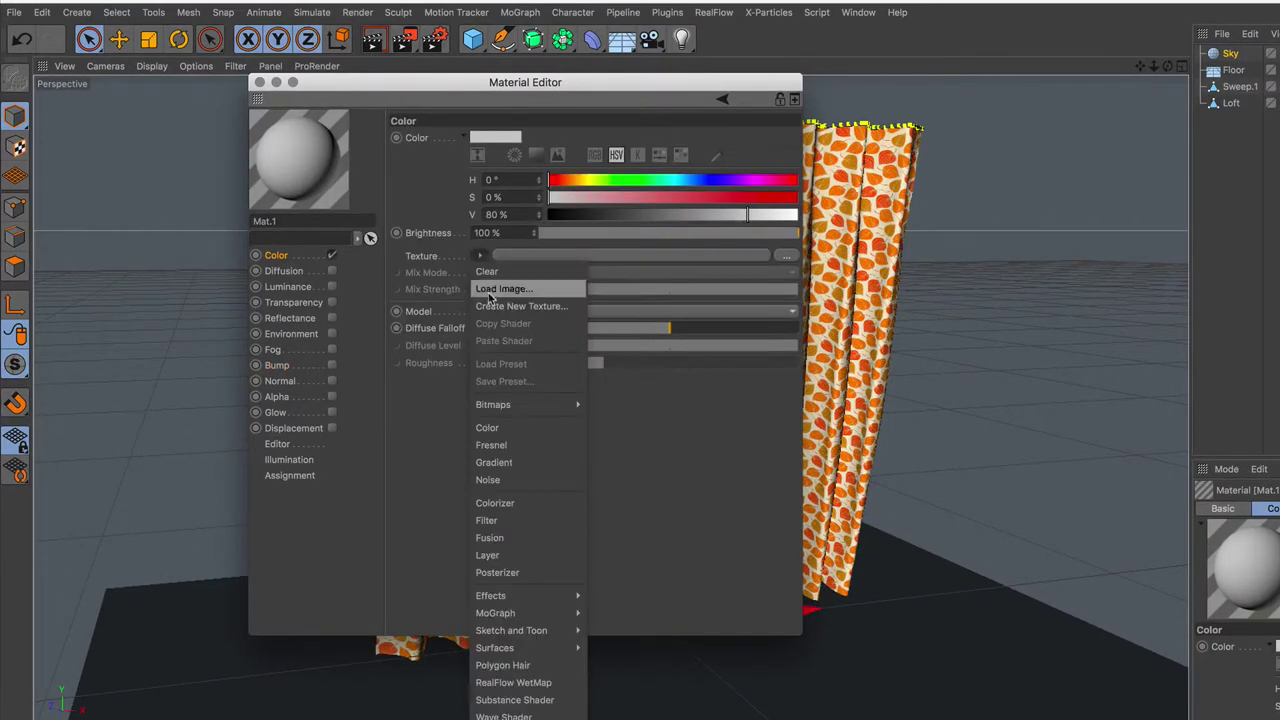
pyautogui.click(528, 461)
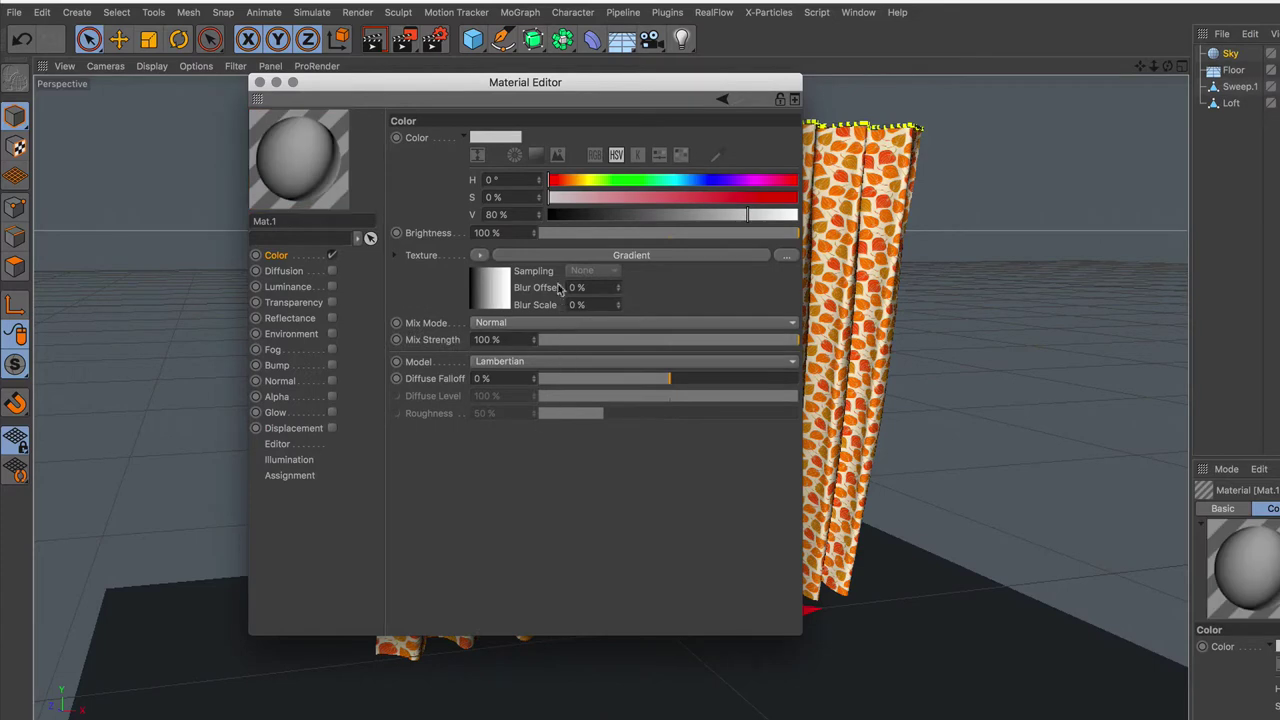
# - Set Mat.1's gradient from white to light grey with type 2D - Circular
pyautogui.click(571, 255)
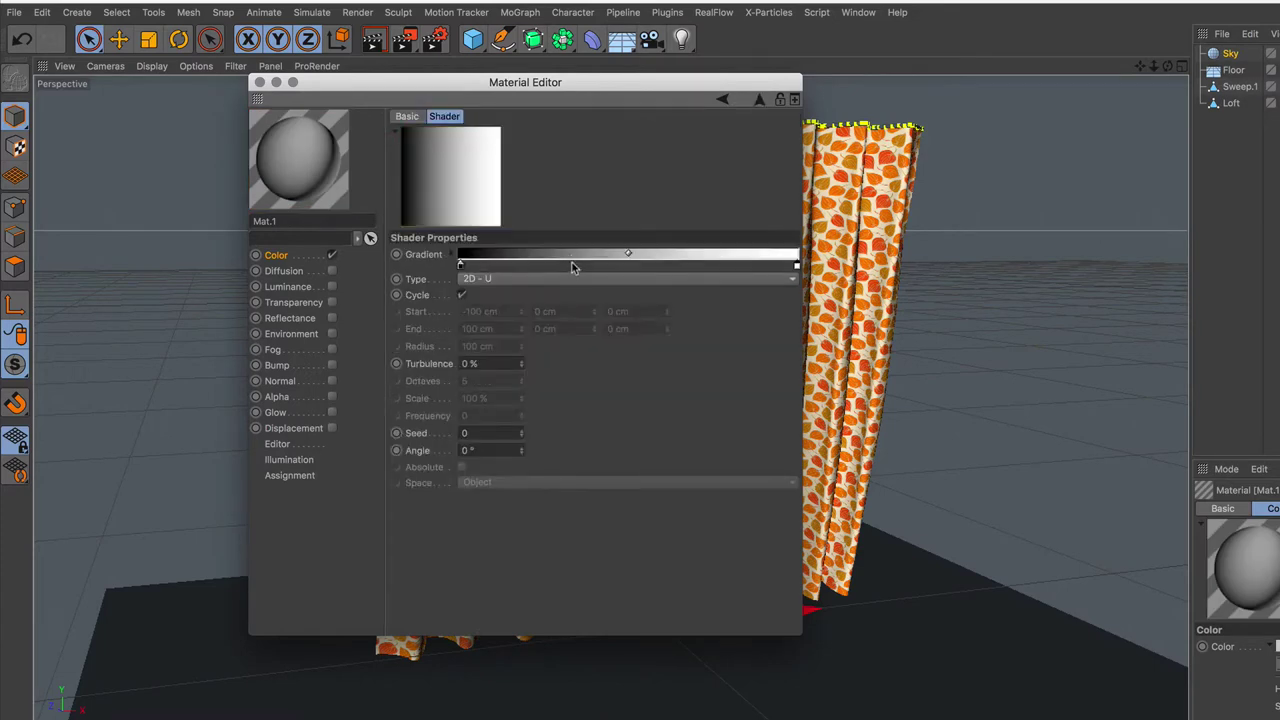
pyautogui.doubleClick(461, 265)
pyautogui.moveTo(535, 300); pyautogui.dragTo(602, 298)
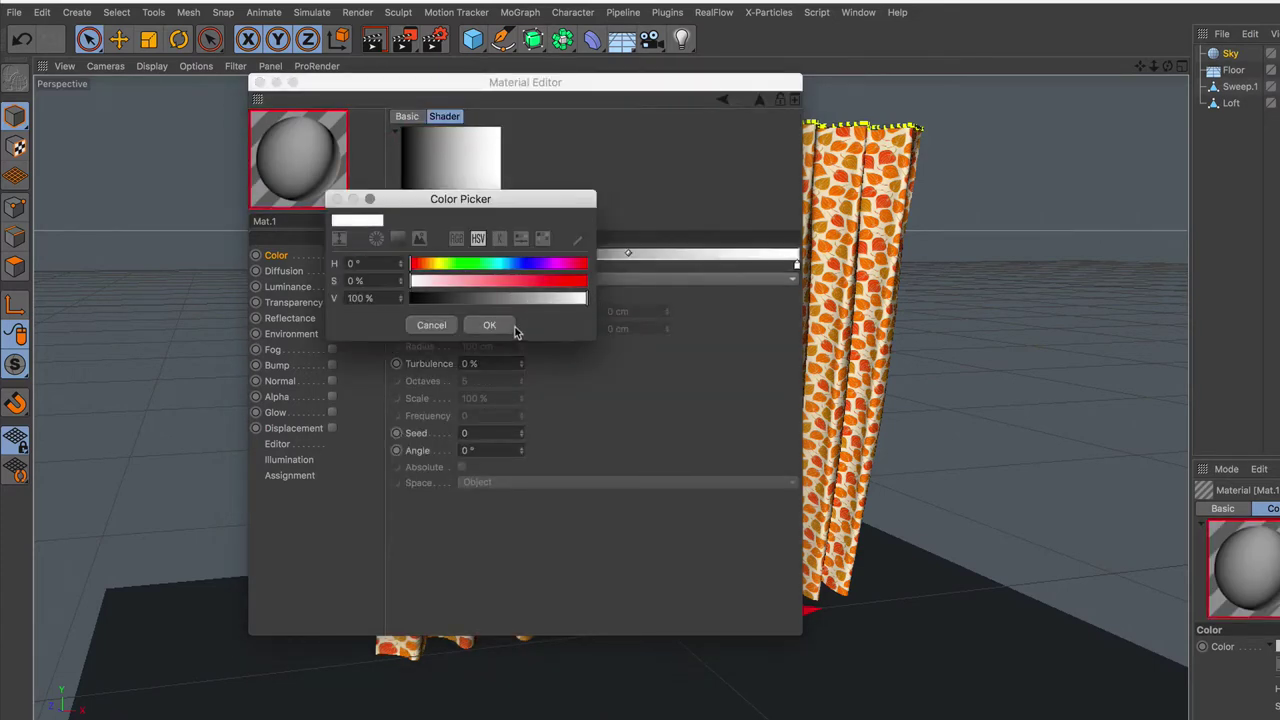
pyautogui.click(489, 325)
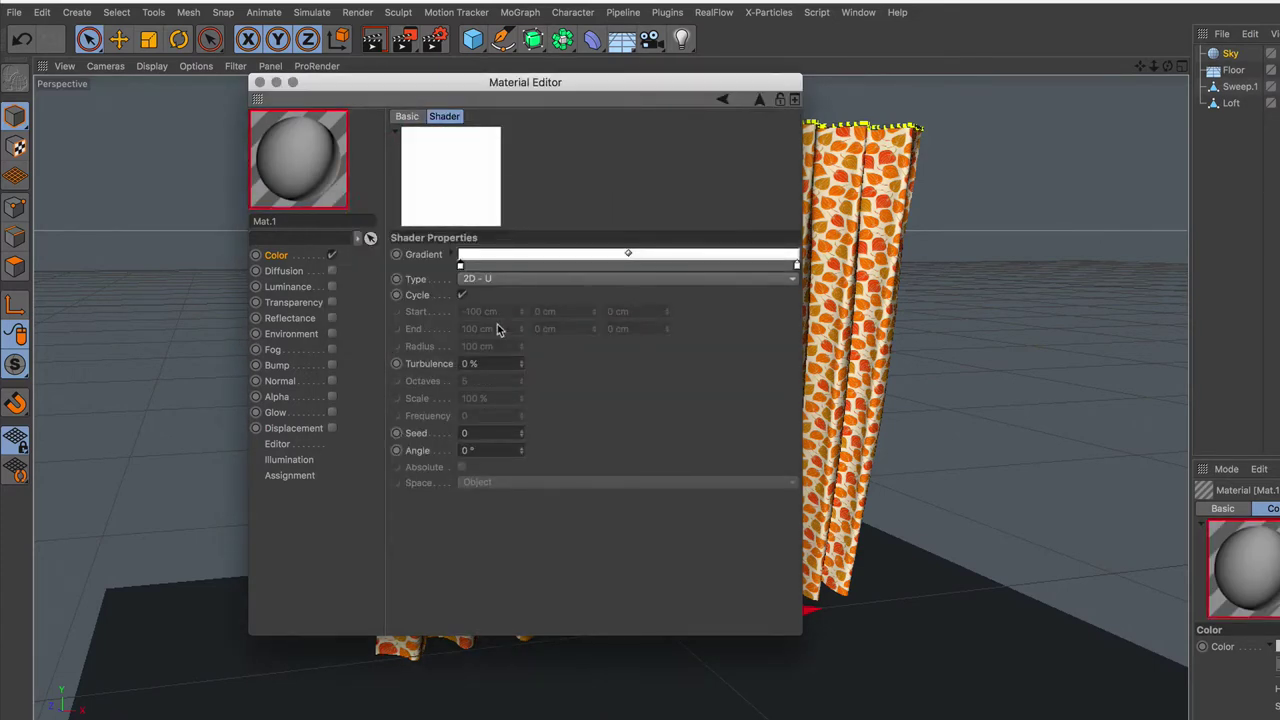
pyautogui.doubleClick(796, 267)
pyautogui.click(882, 304)
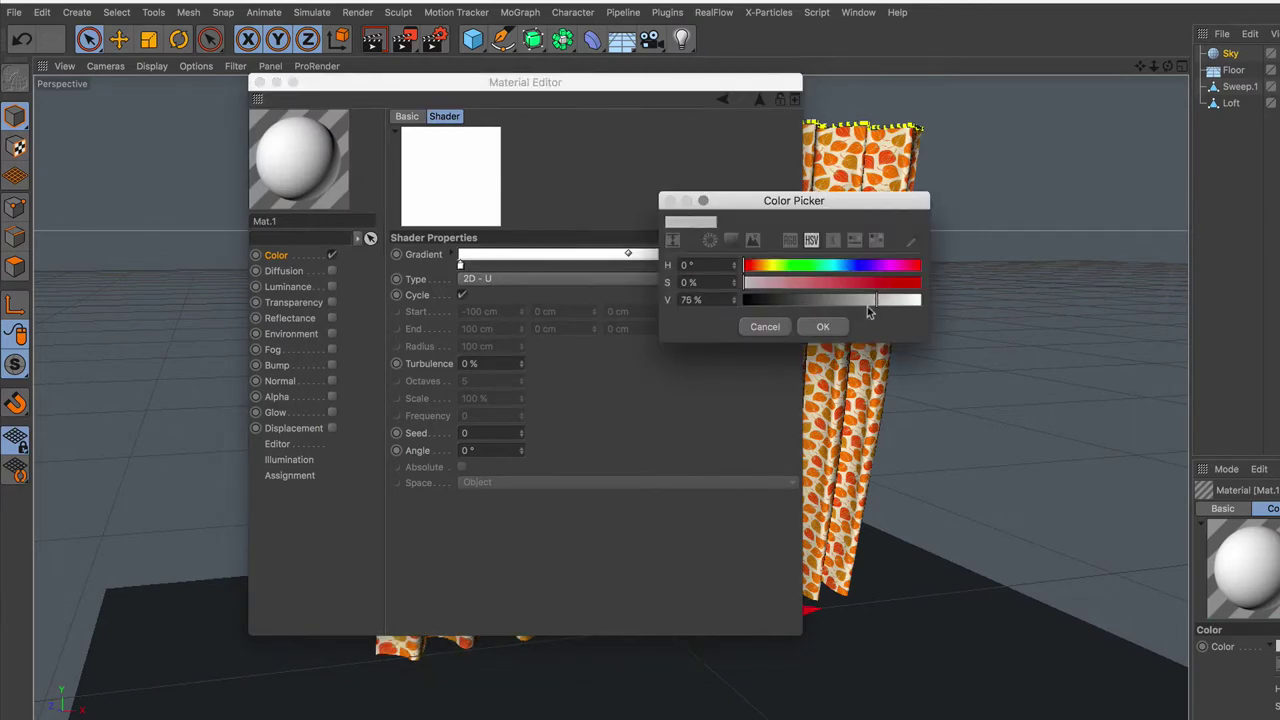
pyautogui.click(822, 326)
pyautogui.click(580, 280)
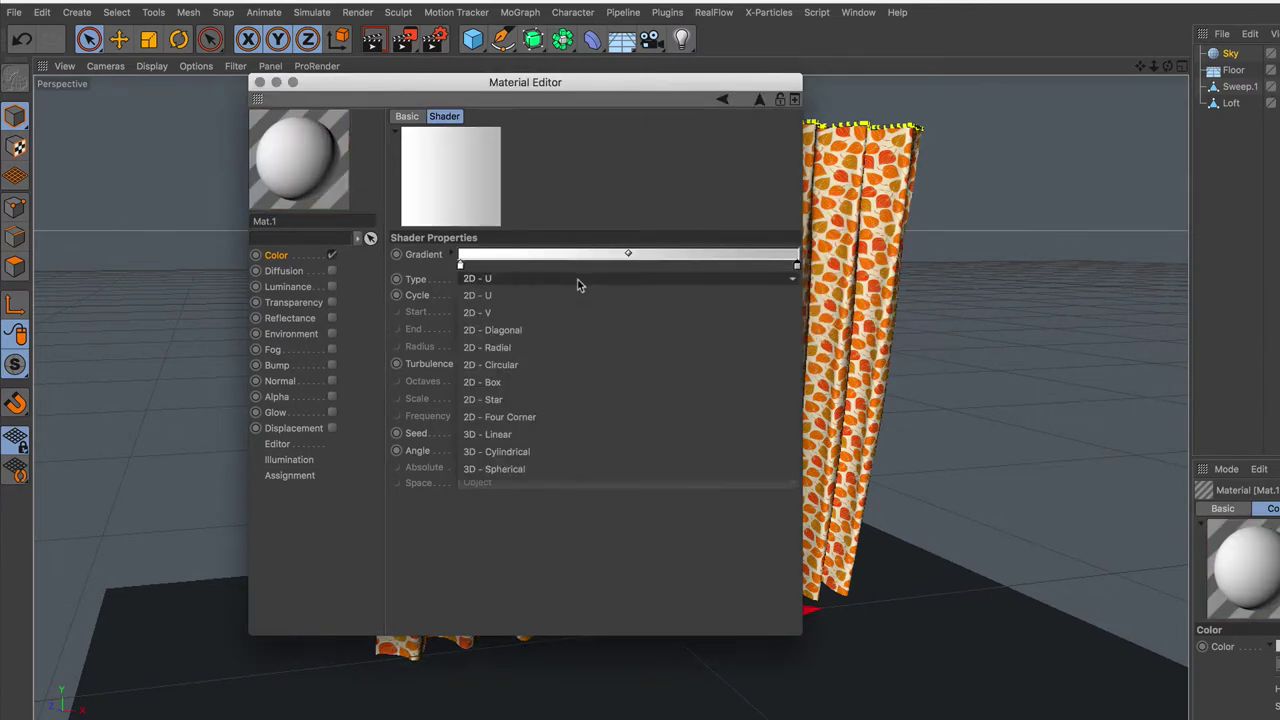
pyautogui.click(561, 367)
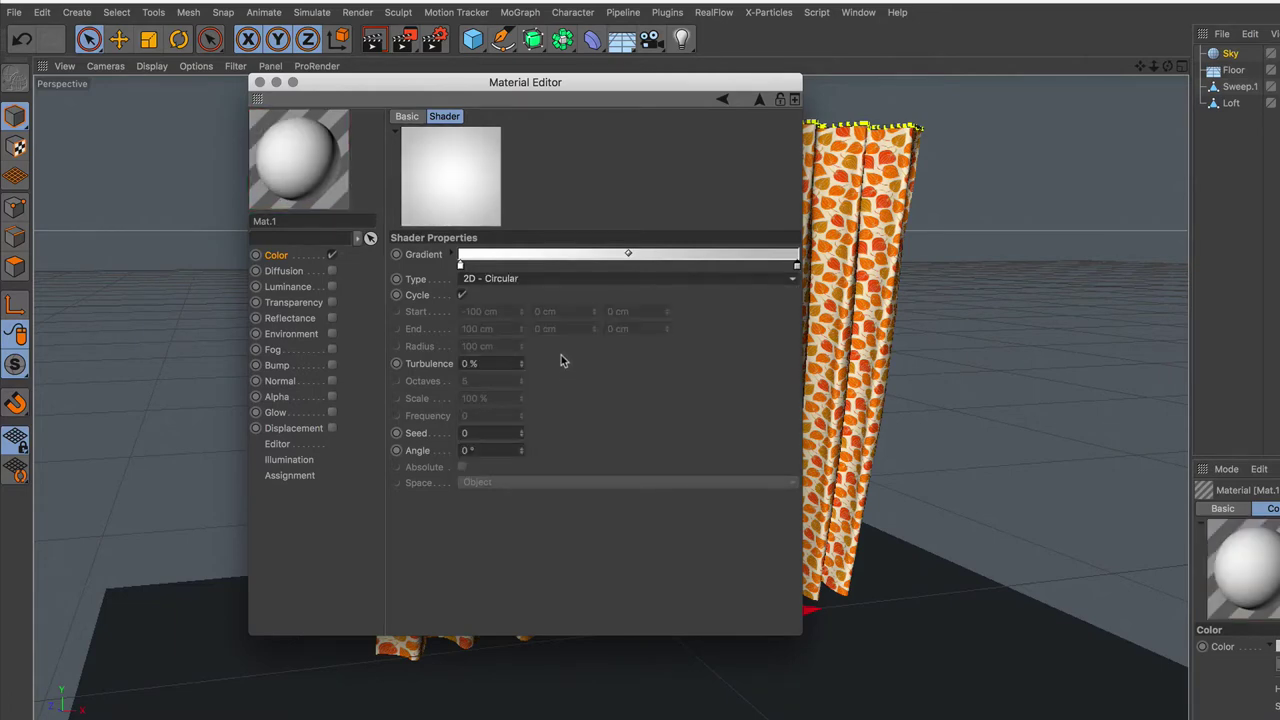
pyautogui.click(259, 82)
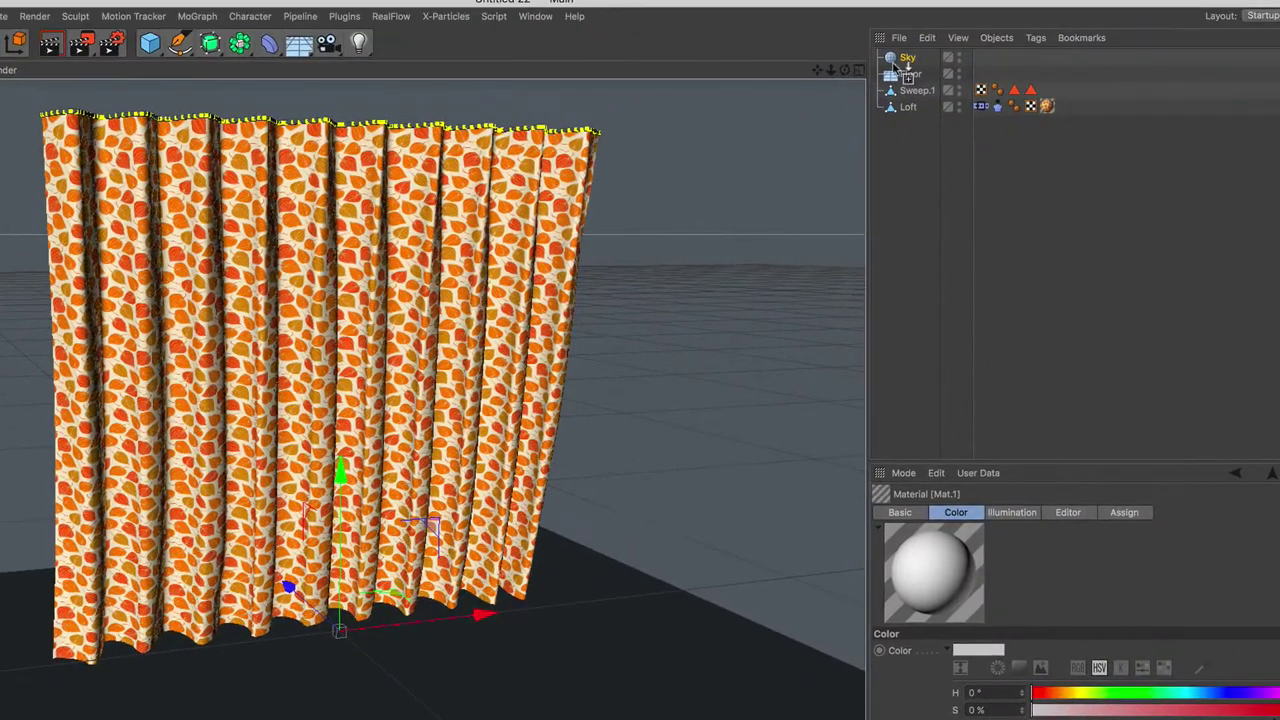
# - Apply Mat.1 to the Sky, copy its texture tag onto the Floor, and preview the render
pyautogui.moveTo(142, 611); pyautogui.dragTo(905, 60)
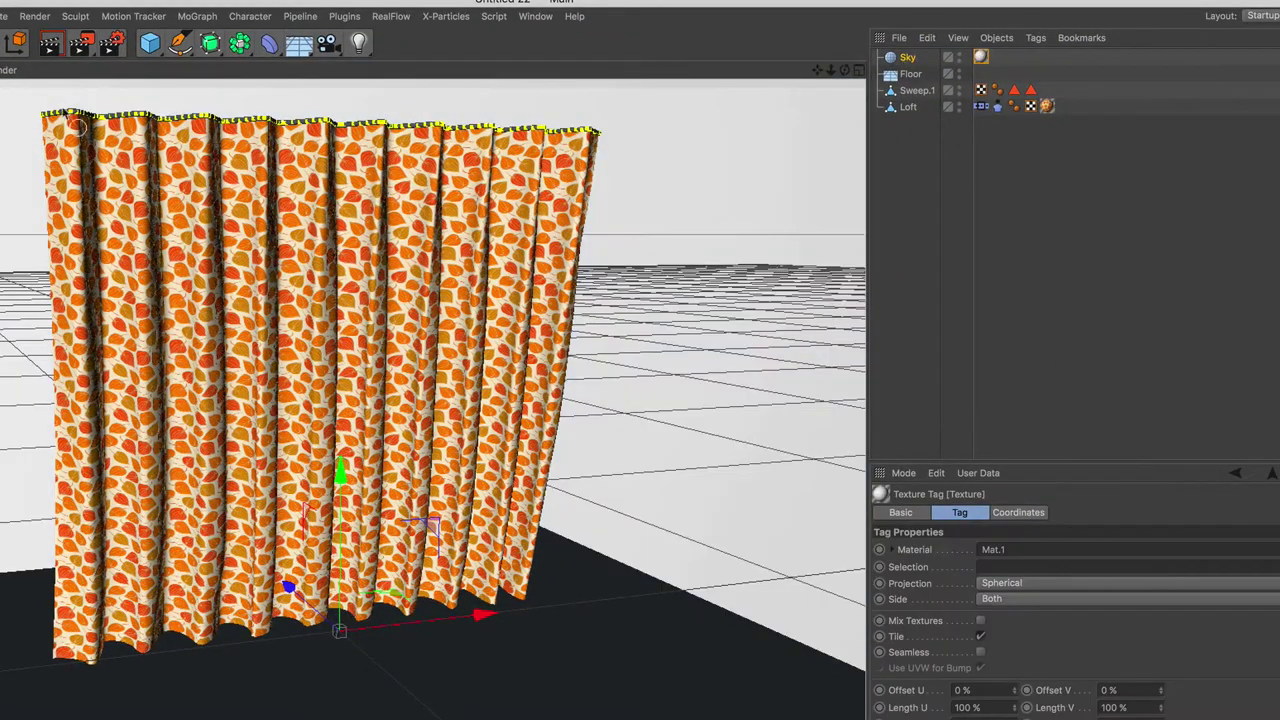
pyautogui.hotkey('ctrl', 'r')
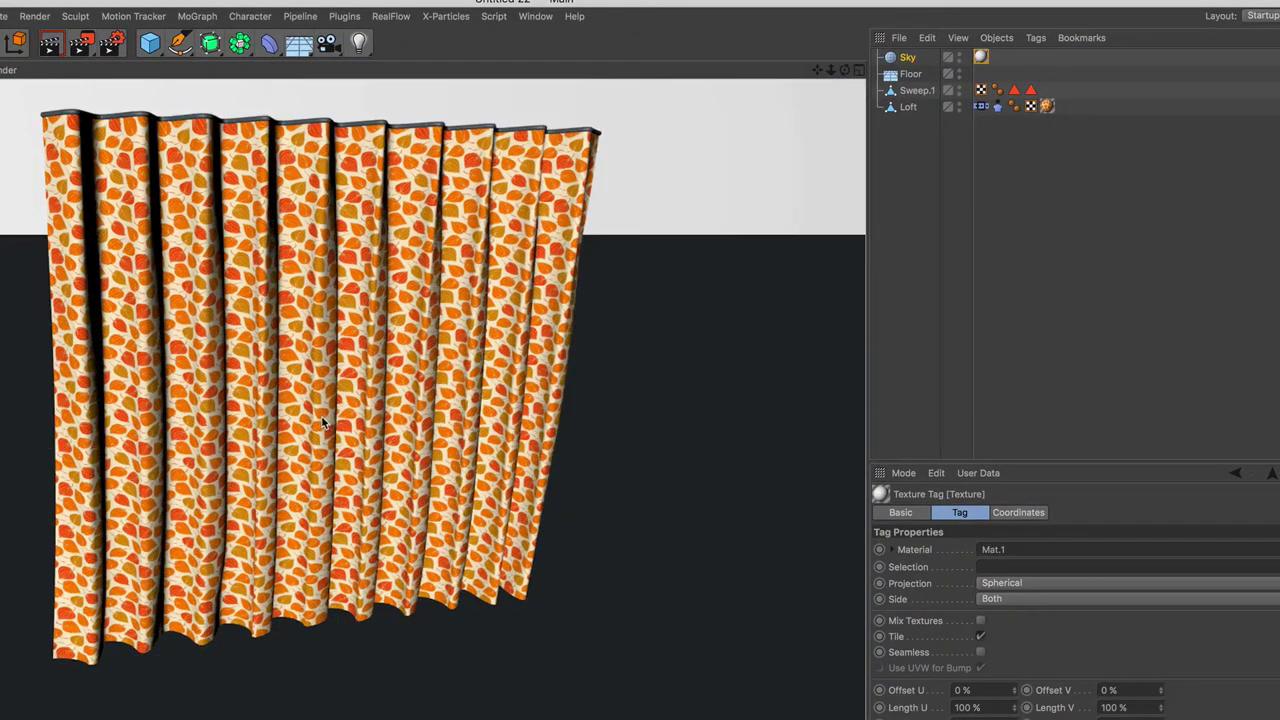
pyautogui.click(982, 58)
pyautogui.keyDown('ctrl'); pyautogui.moveTo(985, 75); pyautogui.dragTo(981, 80); pyautogui.keyUp('ctrl')
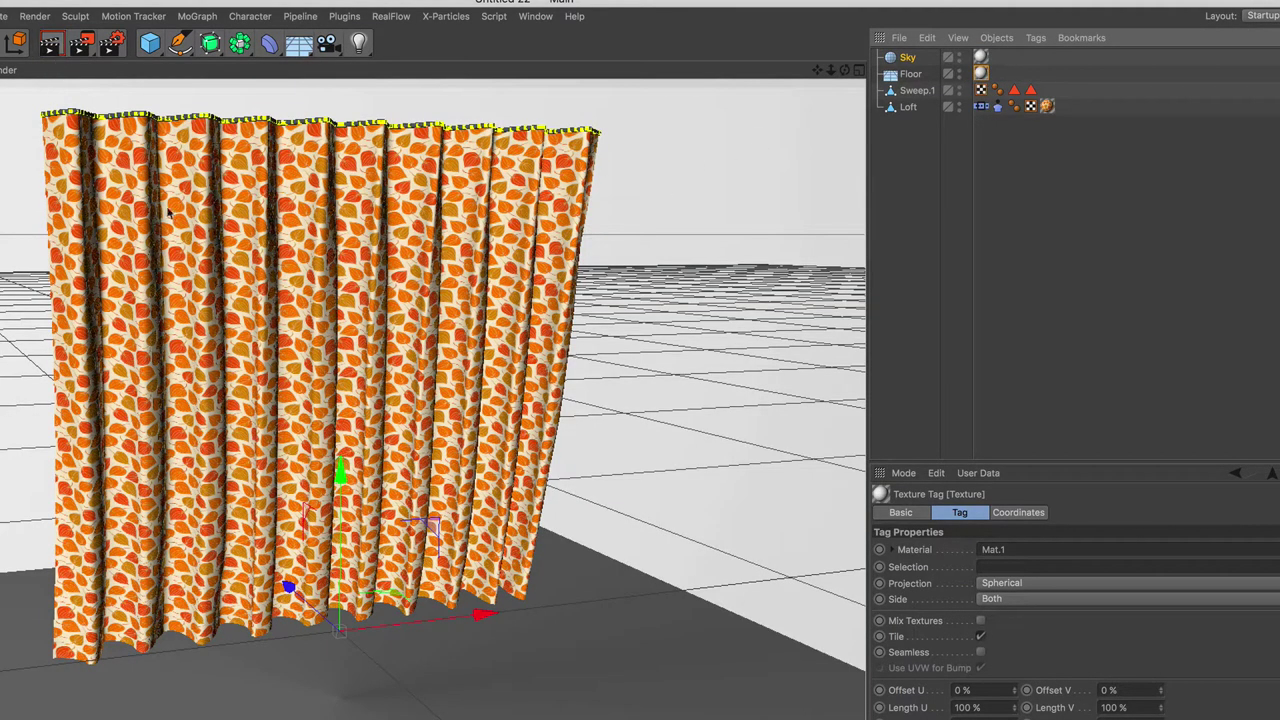
pyautogui.hotkey('ctrl', 'r')
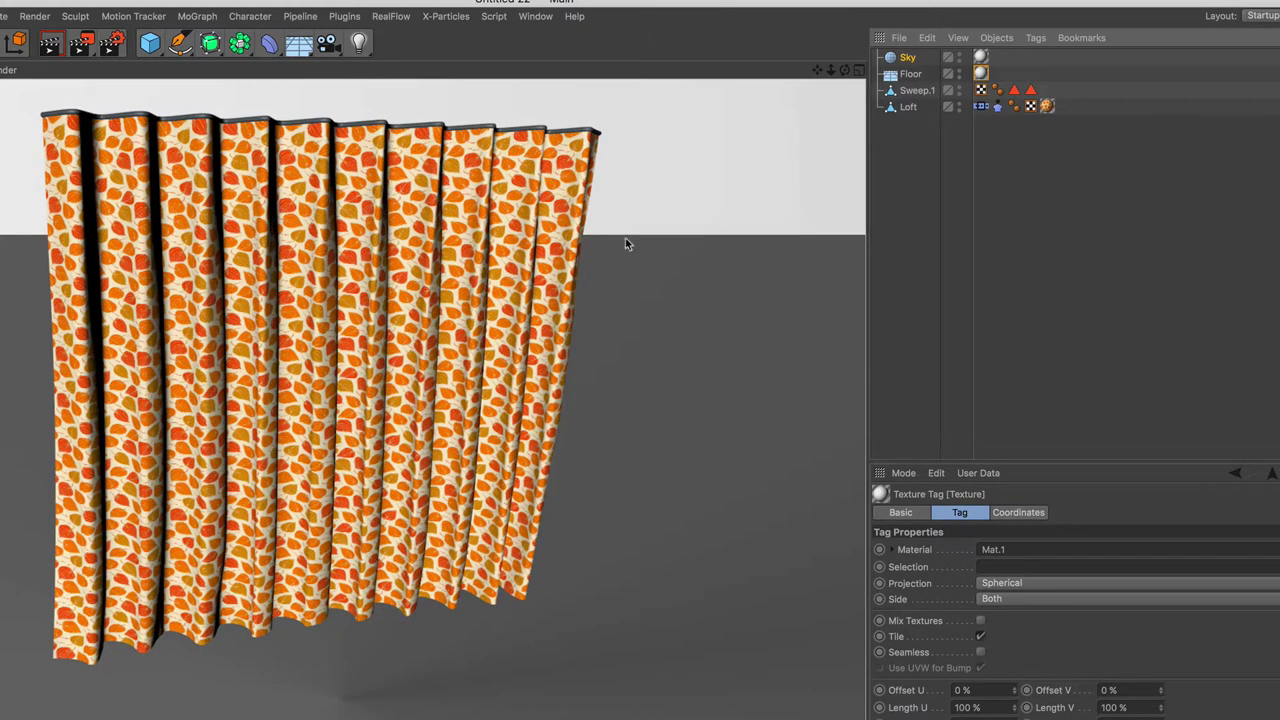
pyautogui.click(907, 78)
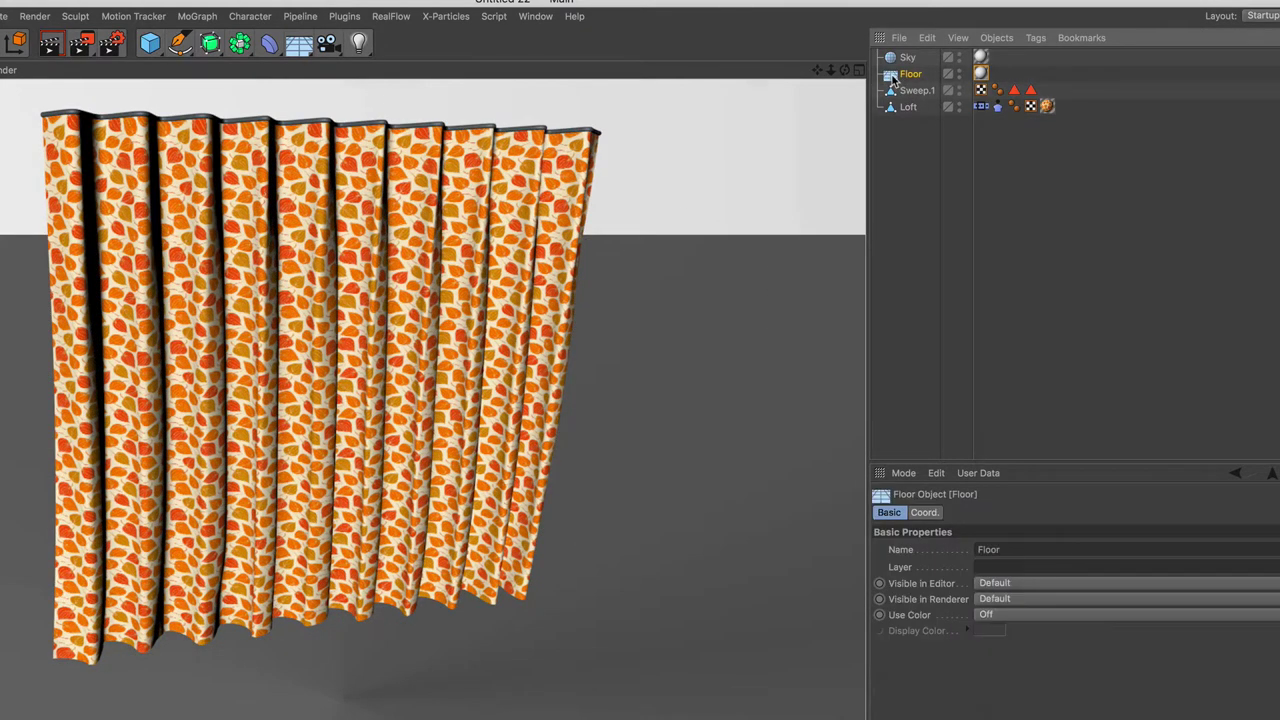
# - Give the Floor a Compositing tag with Compositing Background enabled, then rewind to the first frame
pyautogui.click(1035, 37)
pyautogui.moveTo(988, 59)
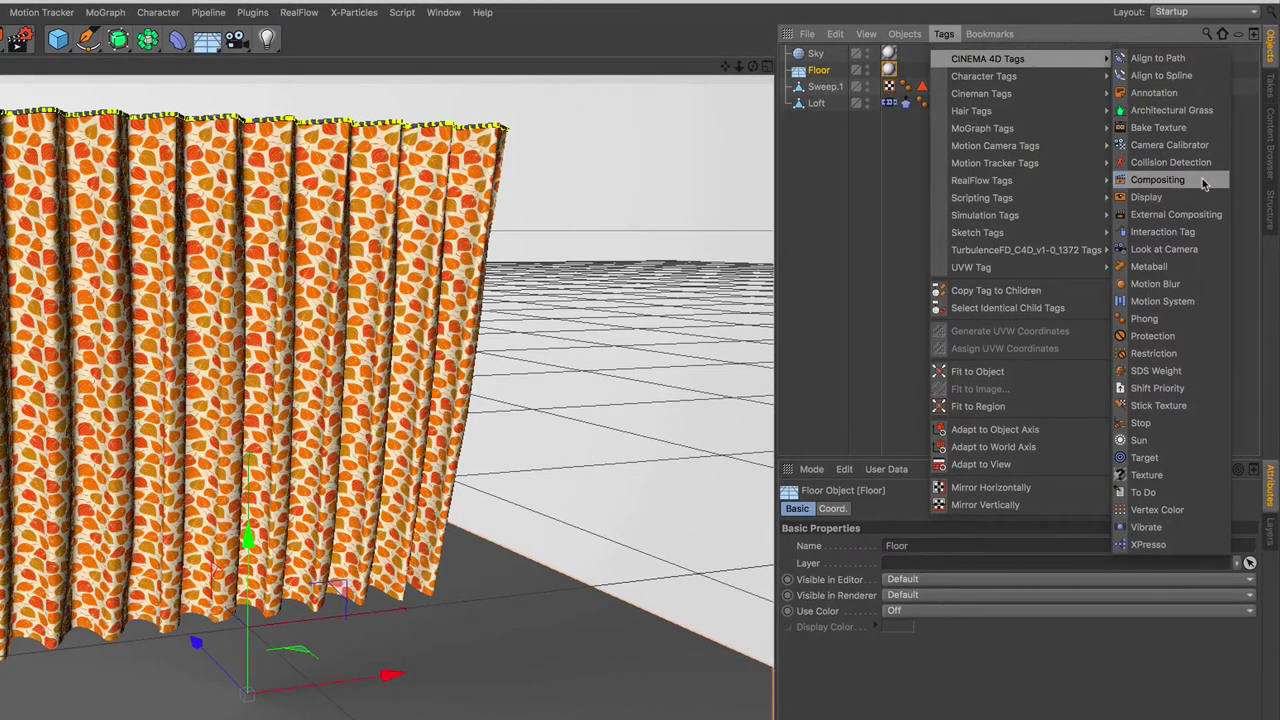
pyautogui.click(1202, 180)
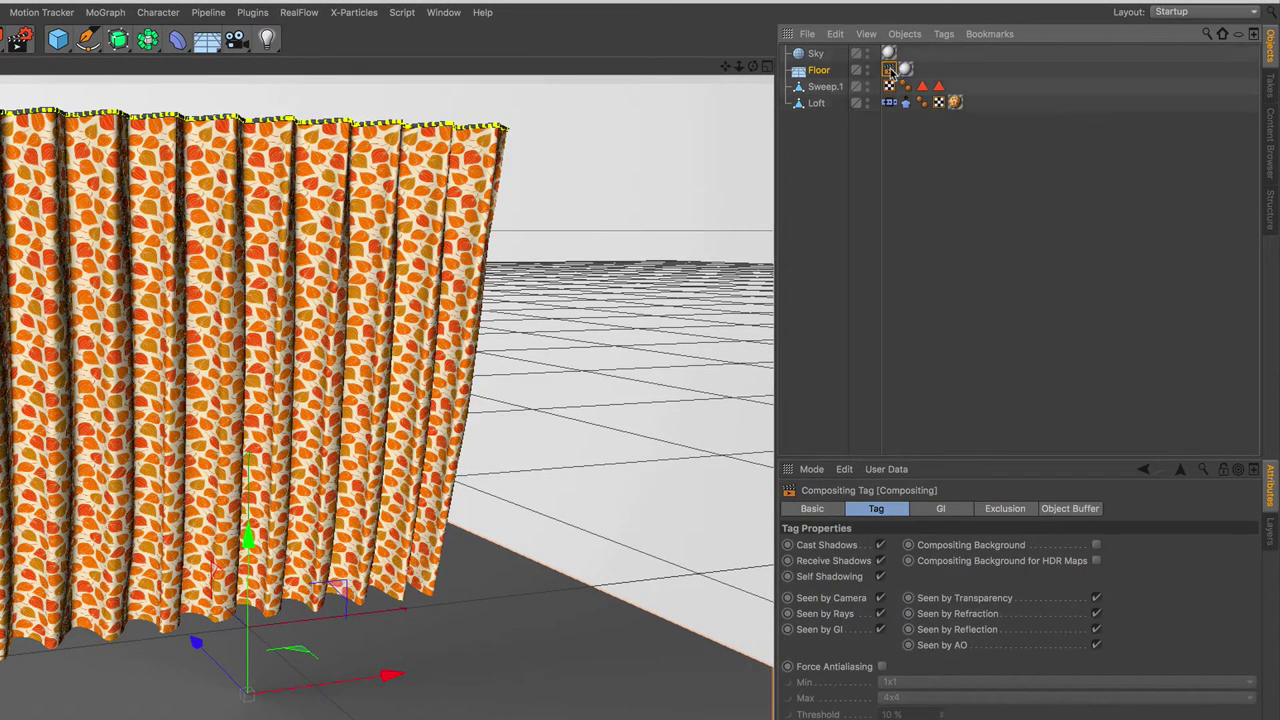
pyautogui.click(1097, 546)
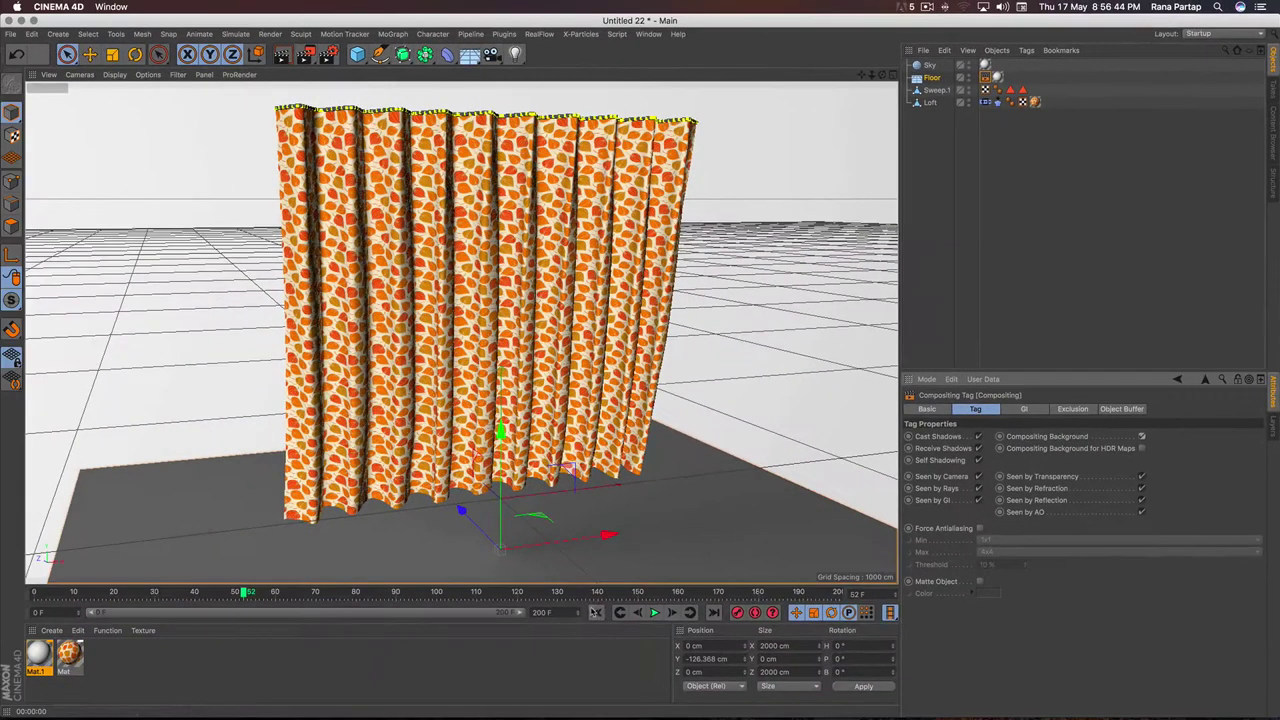
pyautogui.click(595, 613)
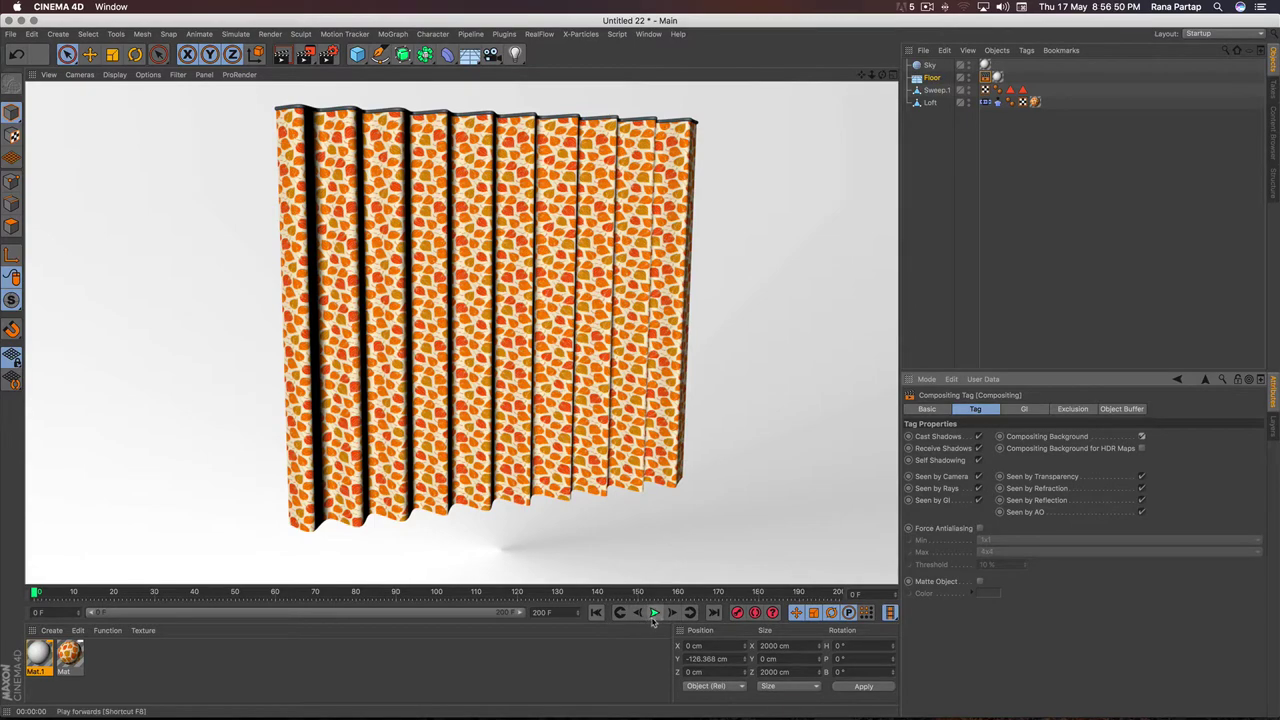
# - Play the cloth simulation to frame 96 and render a zoomed-in preview of the curtain
pyautogui.click(654, 613)
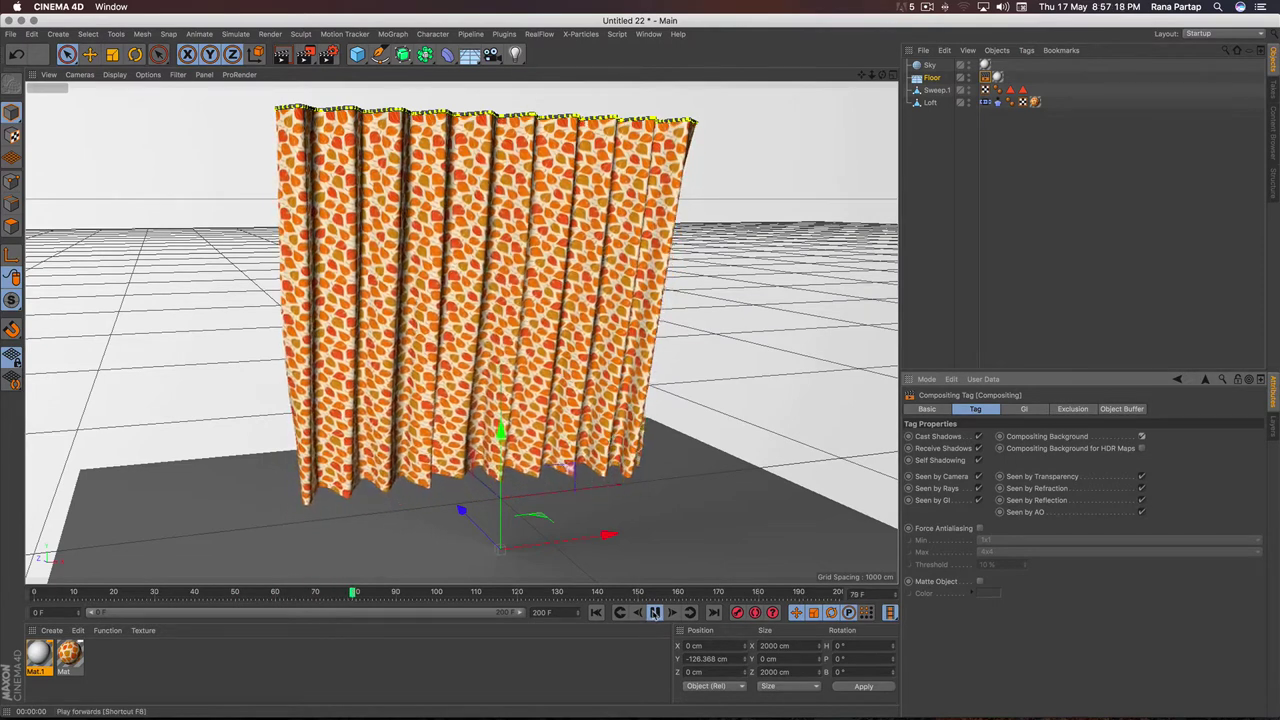
pyautogui.click(654, 612)
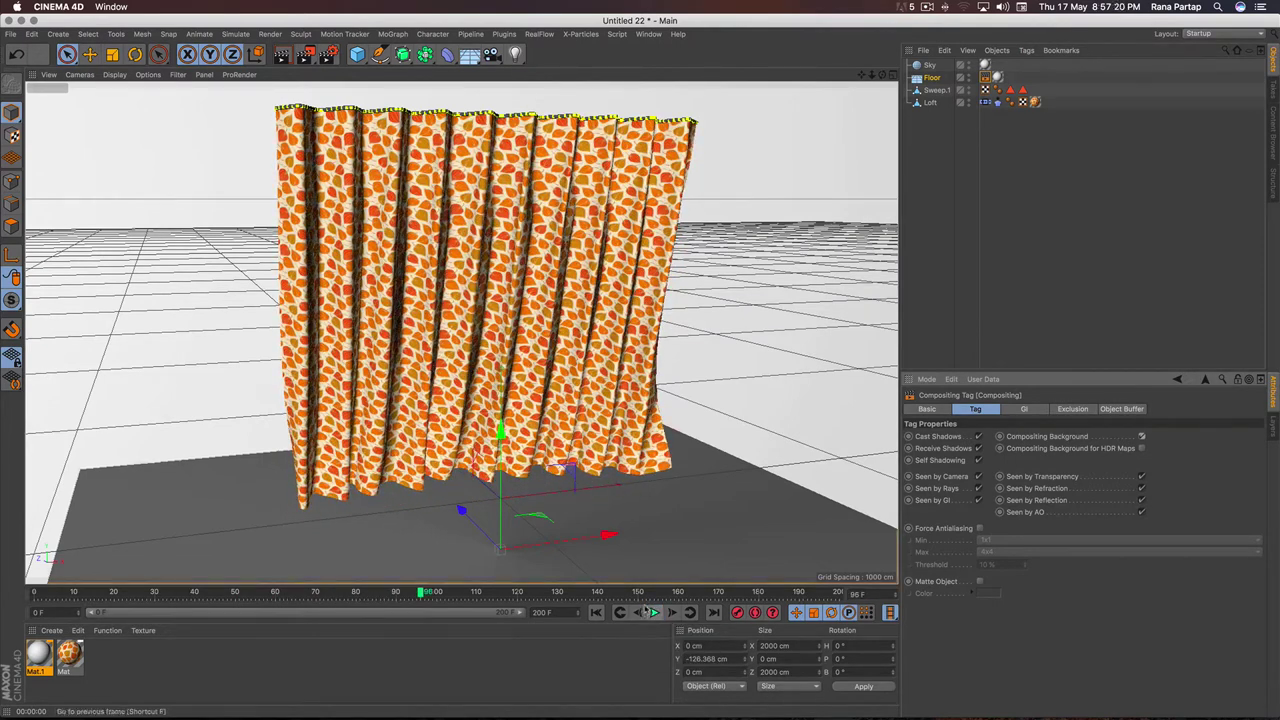
pyautogui.click(282, 54)
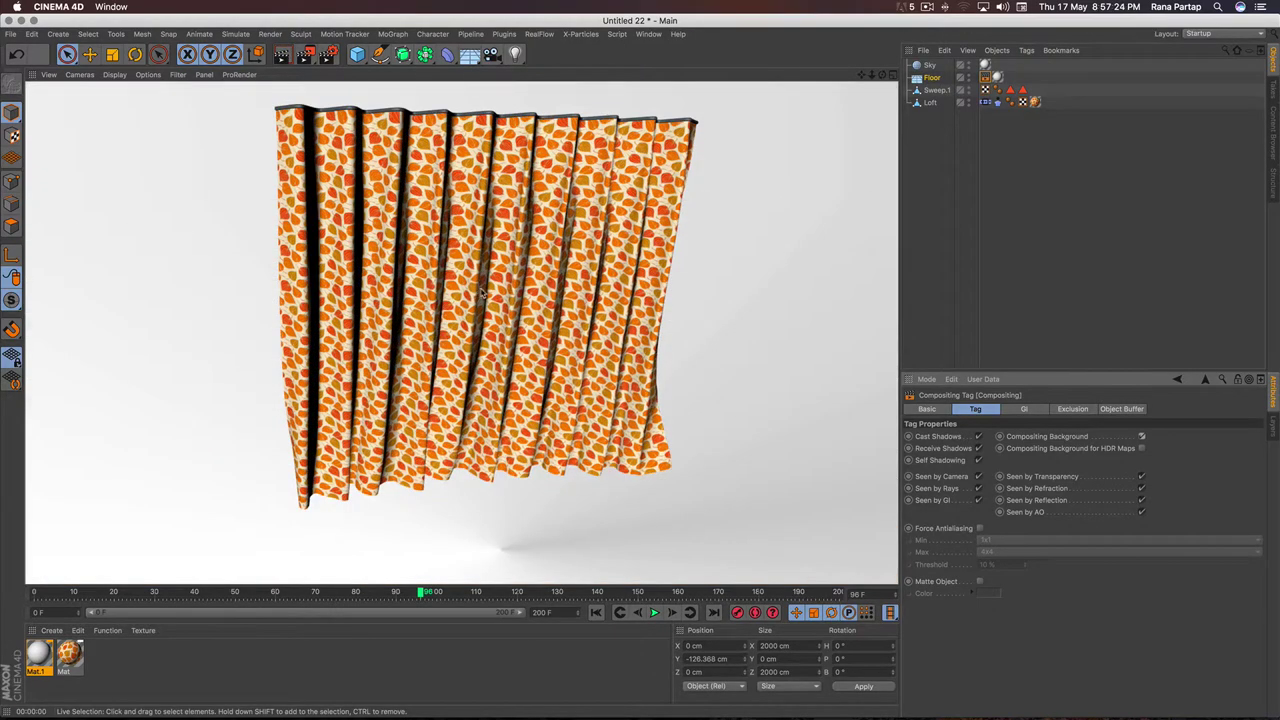
pyautogui.scroll(2, 482, 291)
pyautogui.scroll(2, 495, 290)
pyautogui.scroll(2, 502, 288)
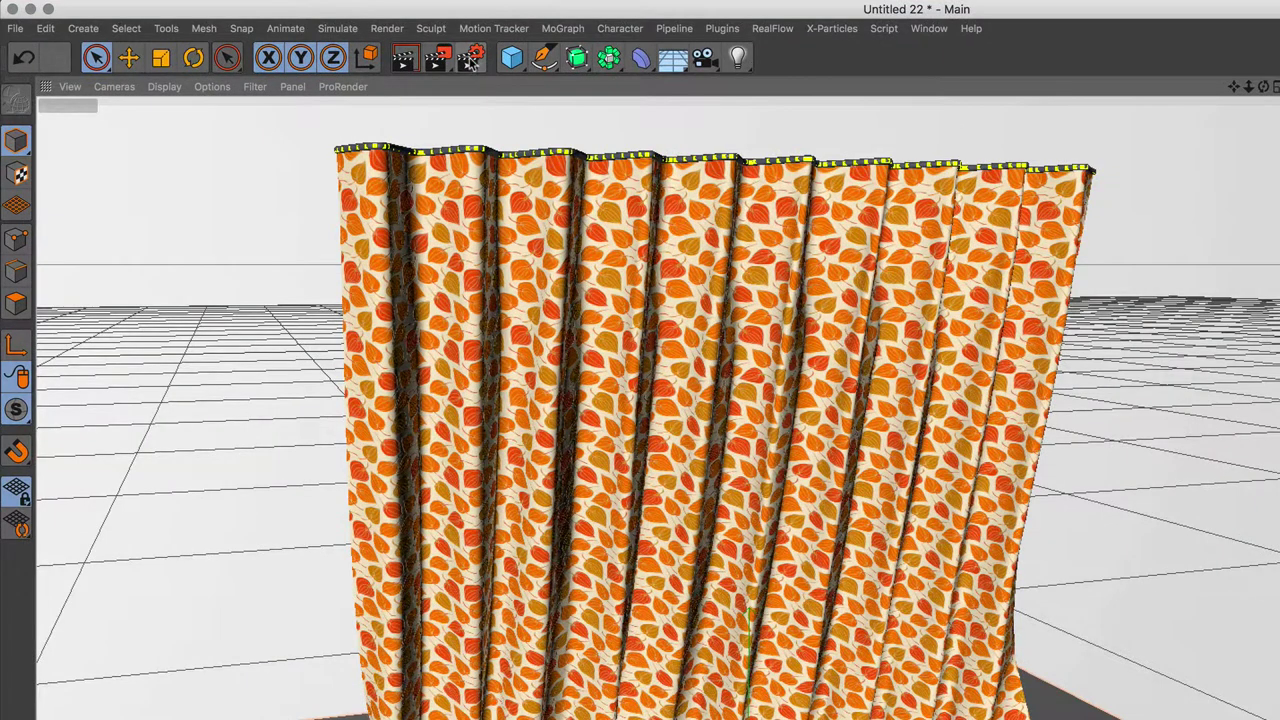
# - Add an Ambient Occlusion render effect with 120 cm Maximum Ray Length and 10 % Contrast
pyautogui.click(470, 58)
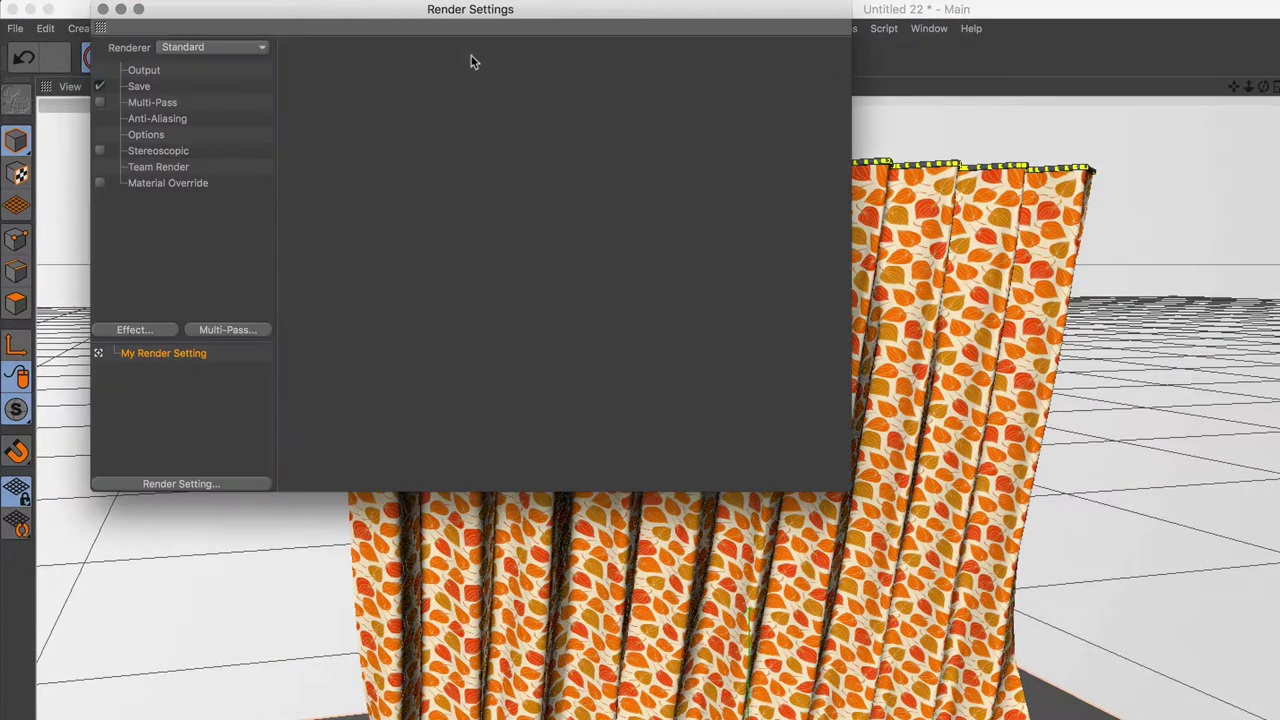
pyautogui.click(136, 331)
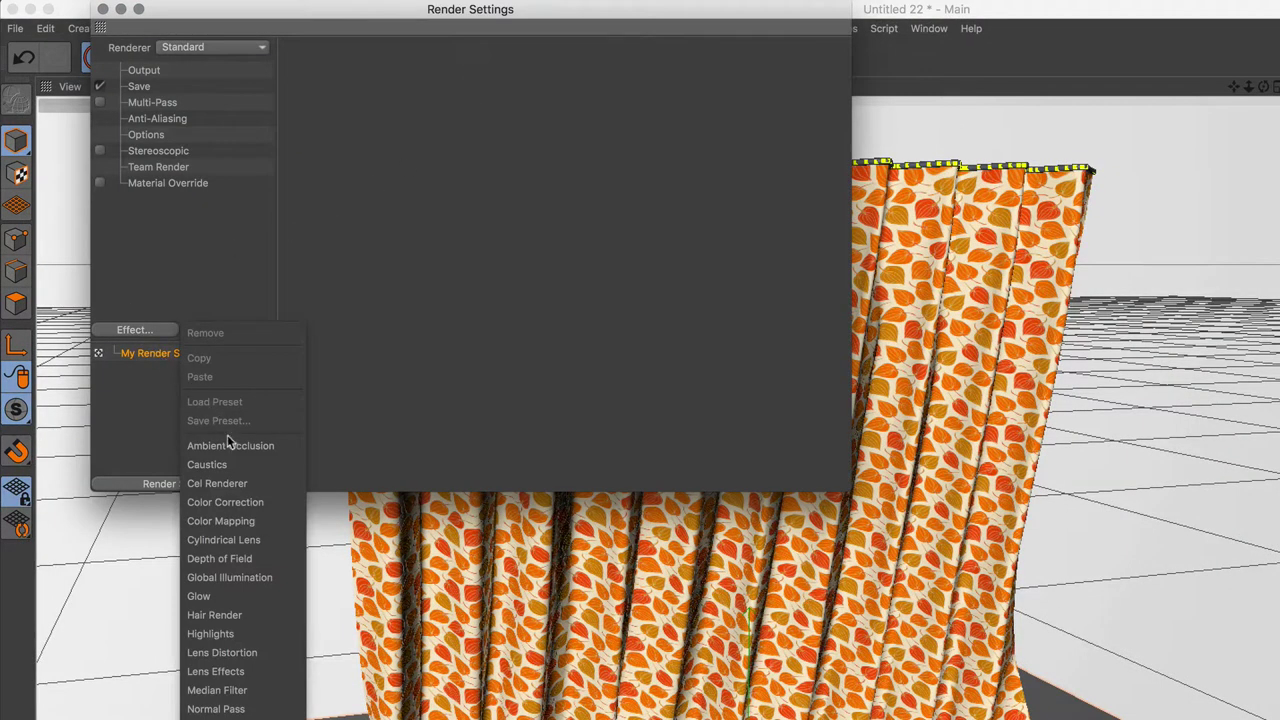
pyautogui.click(264, 454)
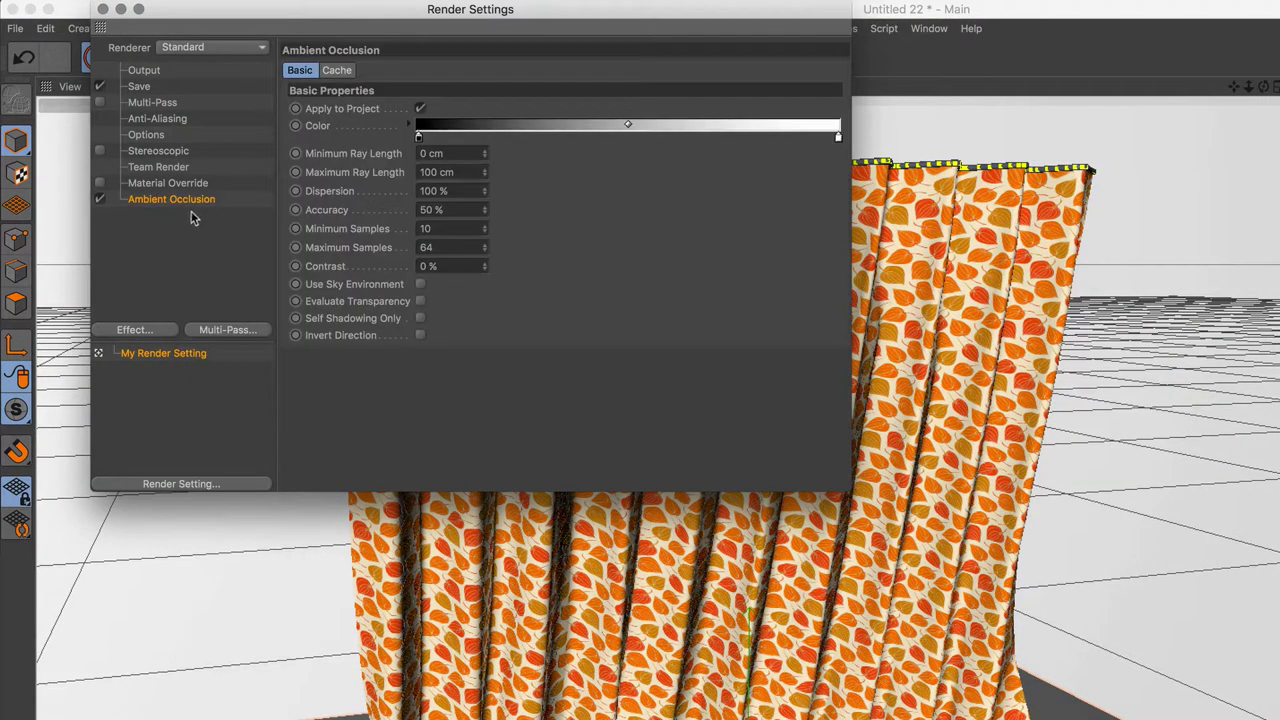
pyautogui.write('10')
pyautogui.press('Return')
pyautogui.write('120')
pyautogui.press('Return')
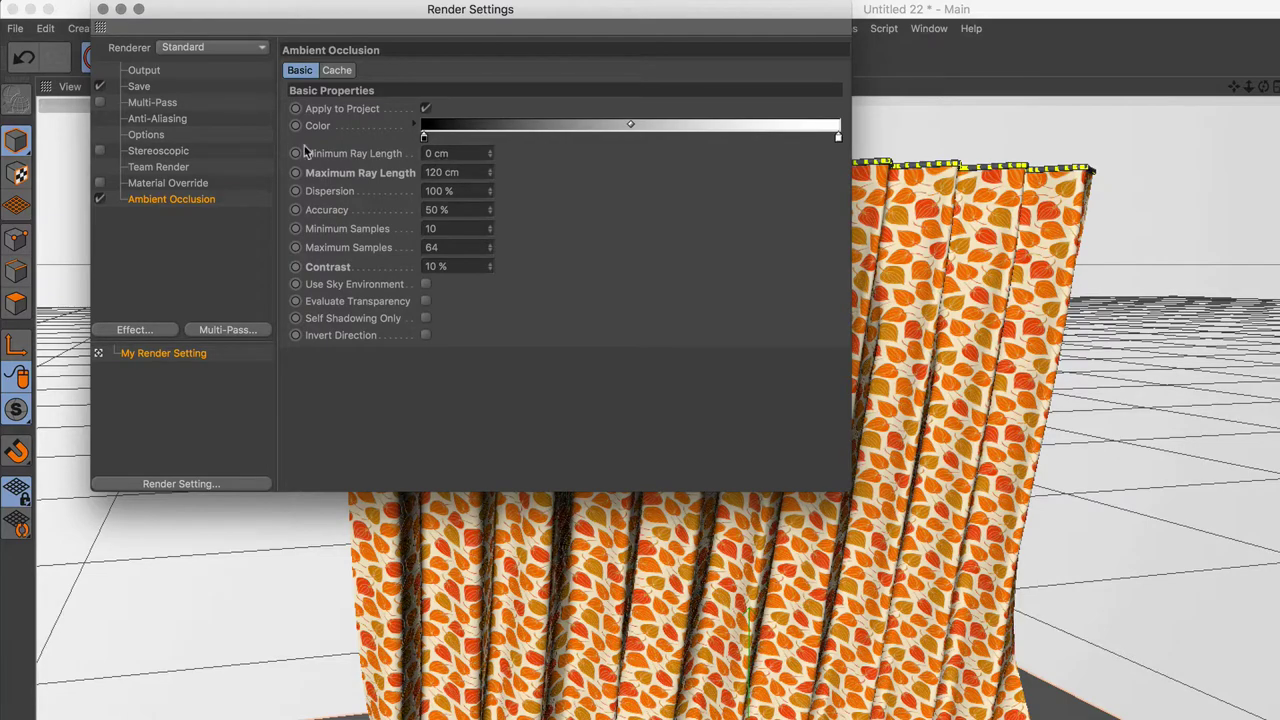
pyautogui.click(104, 9)
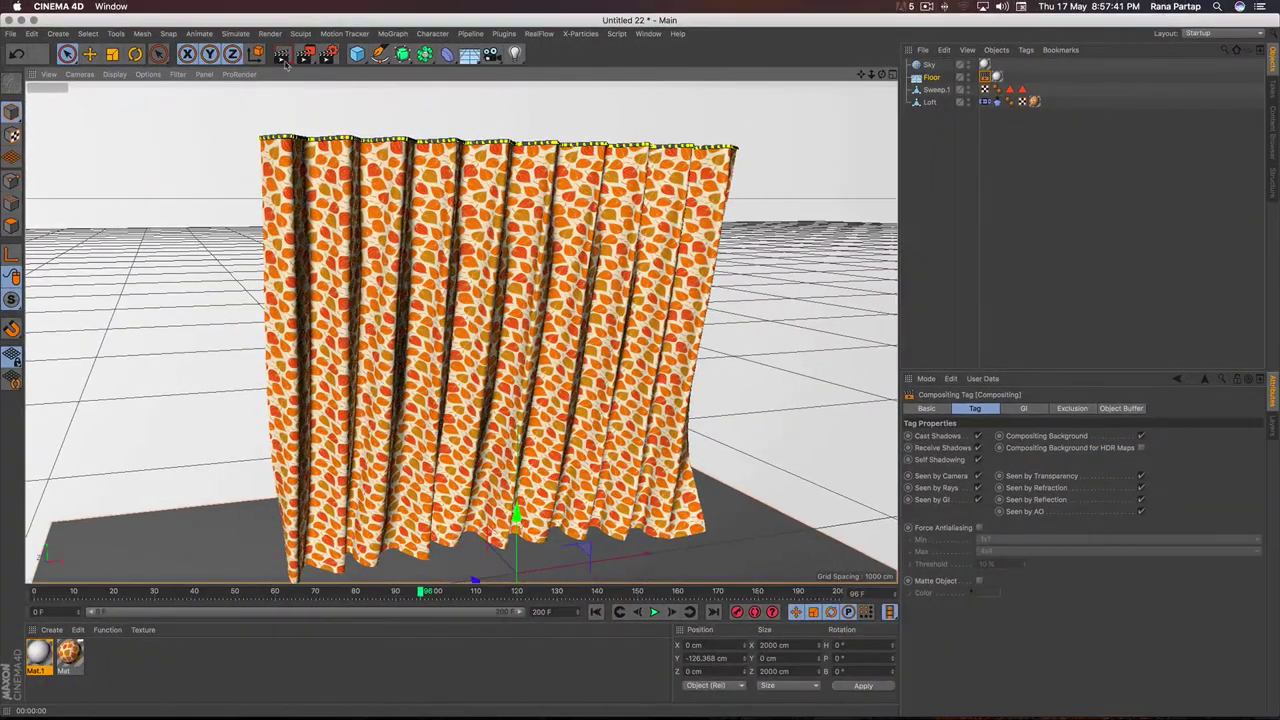
# - Preview-render the ambient occlusion, then rewind, orbit the view and replay the cloth simulation
pyautogui.click(281, 54)
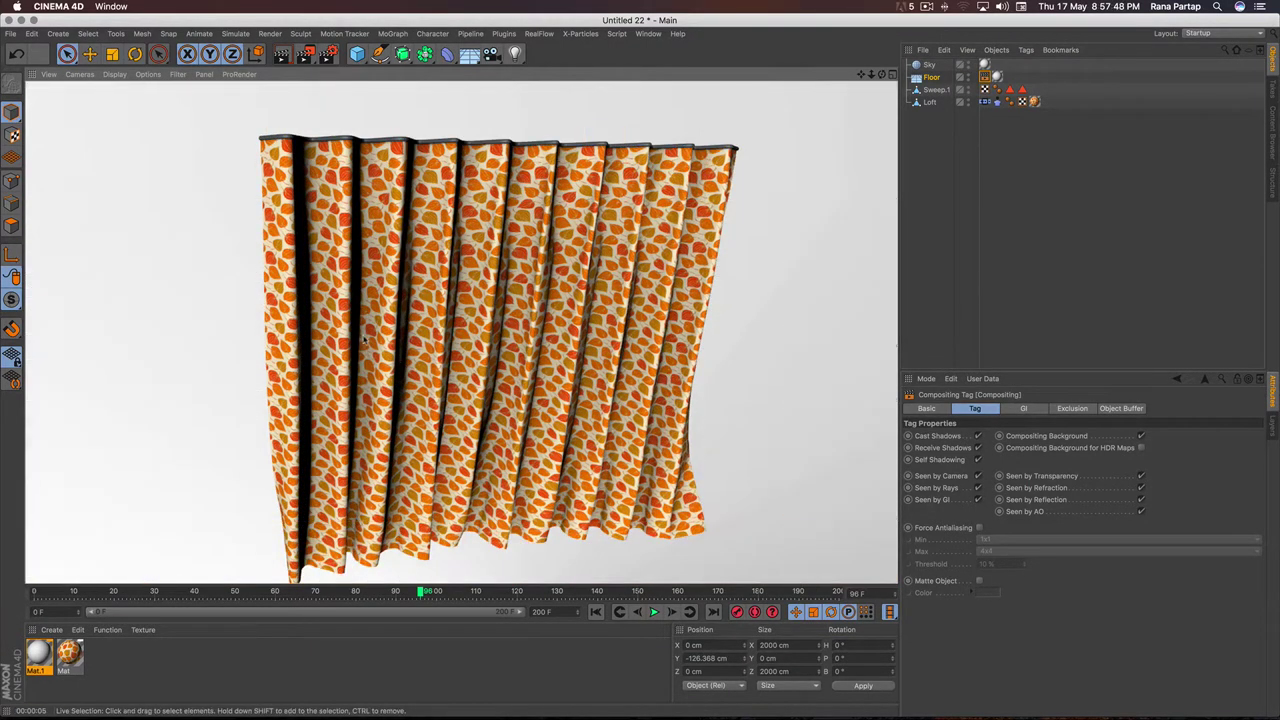
pyautogui.click(596, 612)
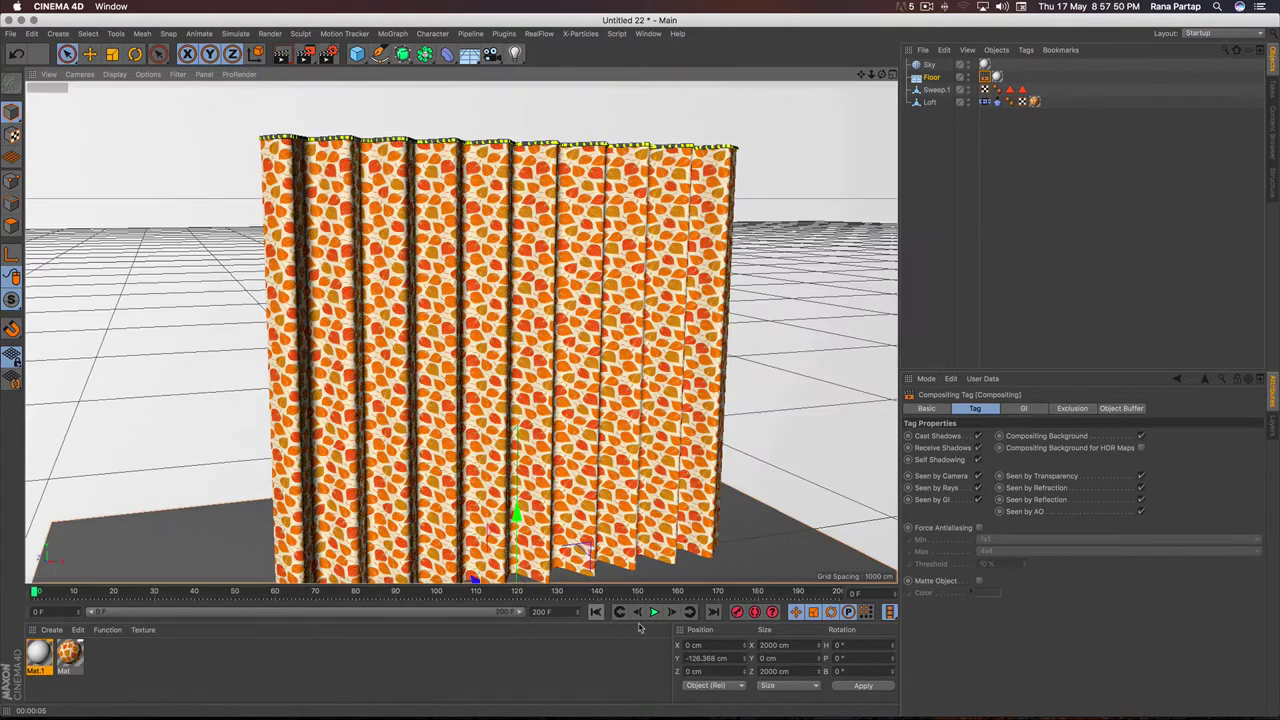
pyautogui.keyDown('alt'); pyautogui.moveTo(553, 483); pyautogui.dragTo(545, 462); pyautogui.keyUp('alt')
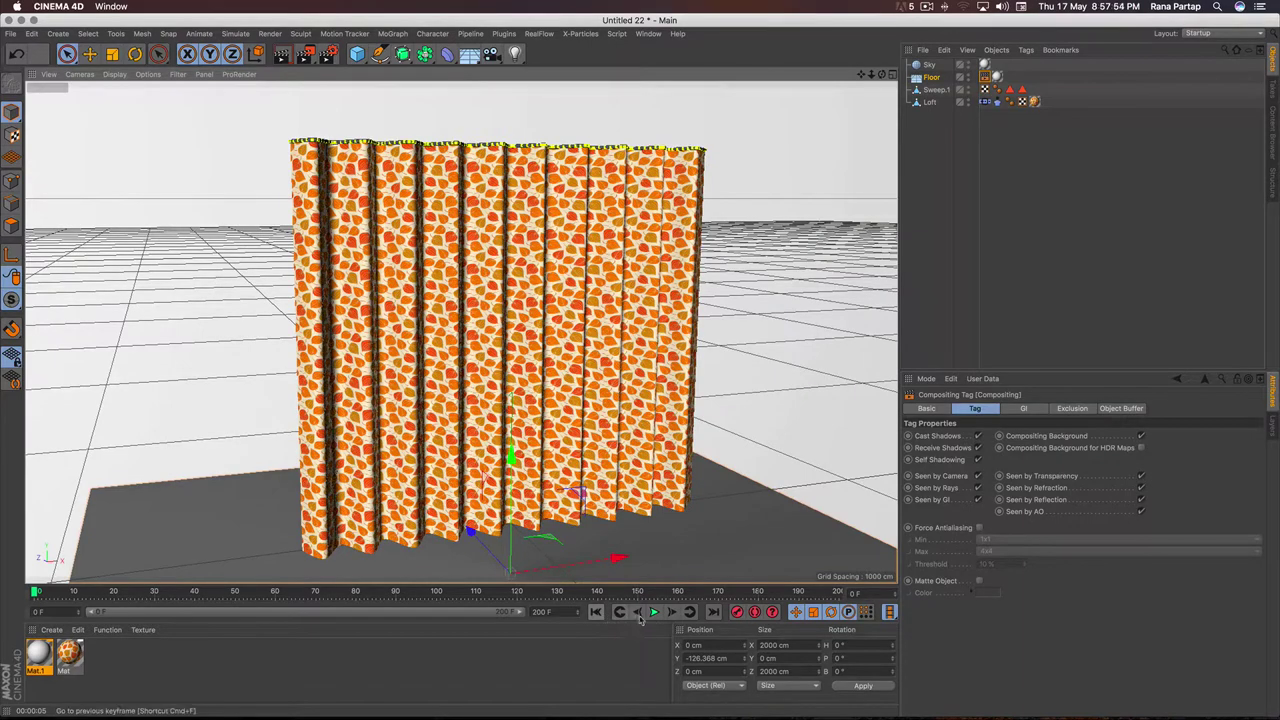
pyautogui.click(654, 612)
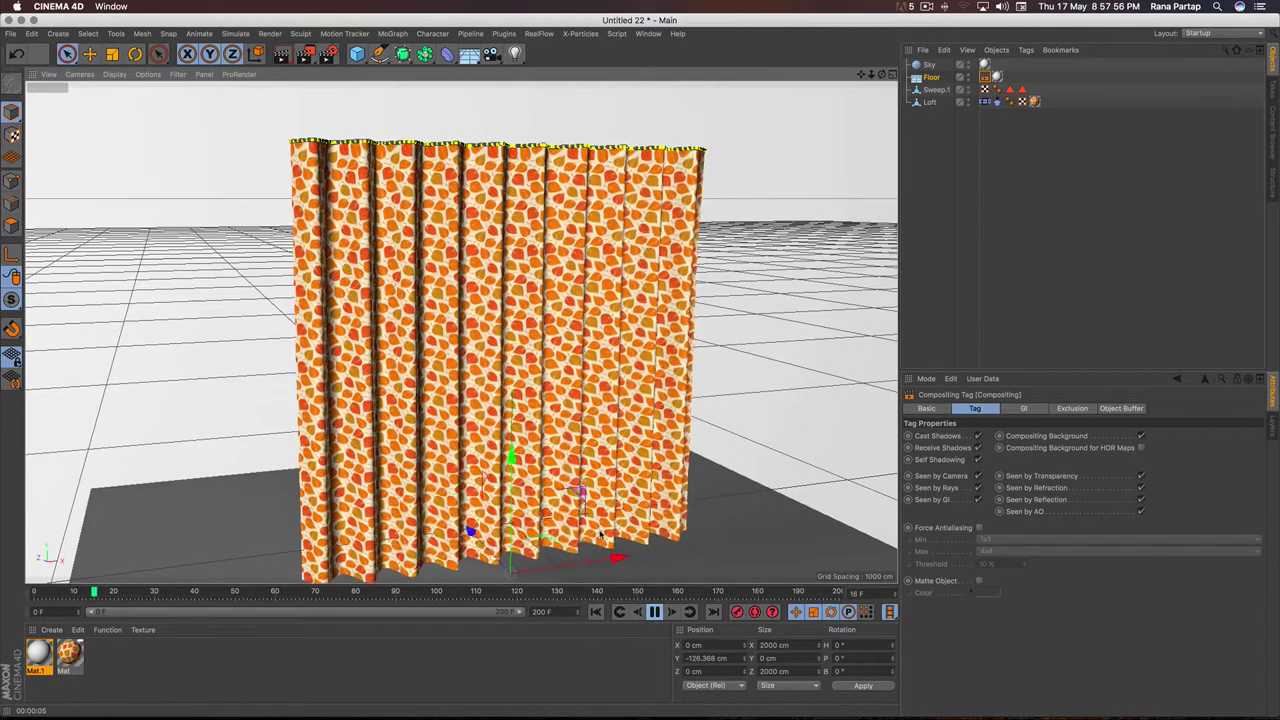